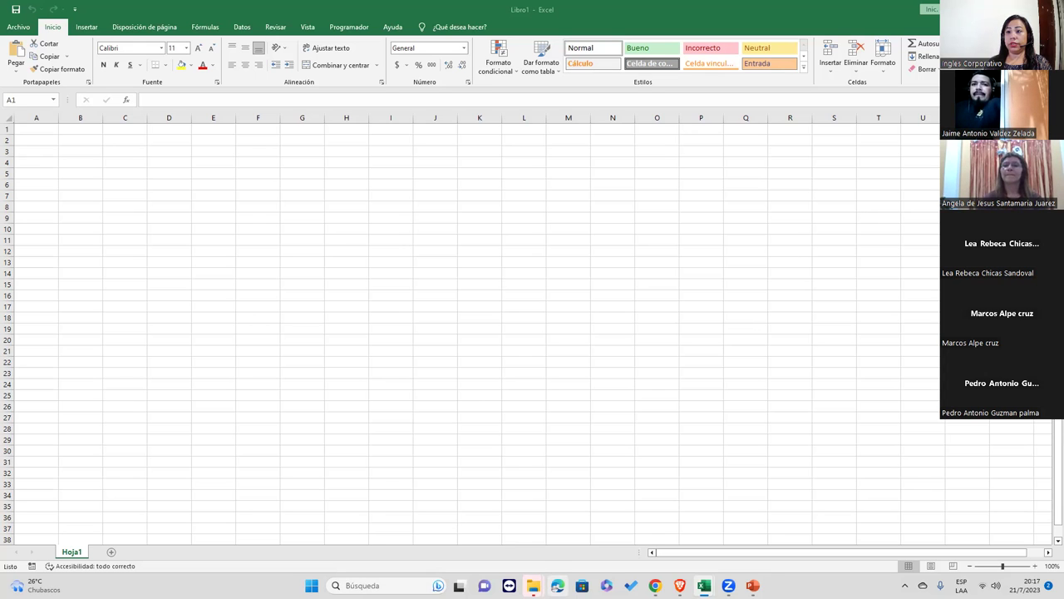
# Switch to the attendance spreadsheet in Chrome and enter 1 under VIERNES 21 in cells AW2, AW3 and AW5
pyautogui.click(656, 585)
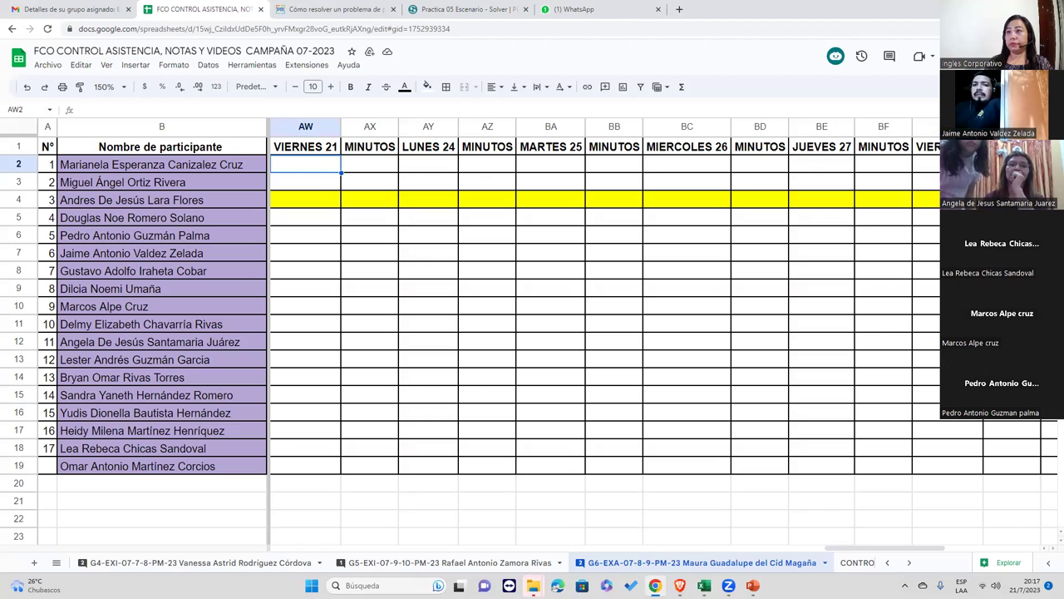
pyautogui.click(300, 189)
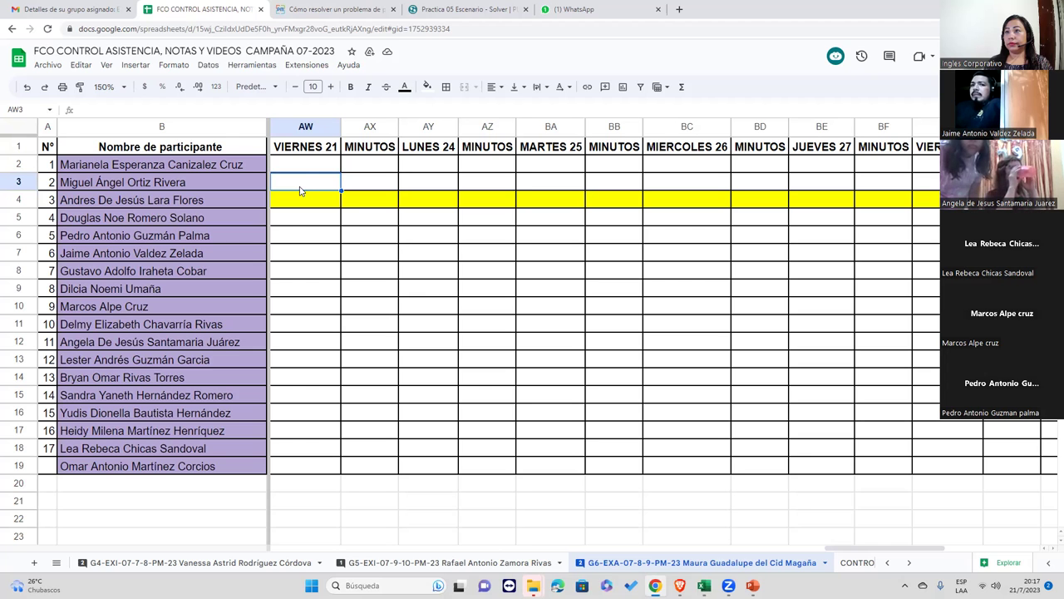
pyautogui.click(303, 169)
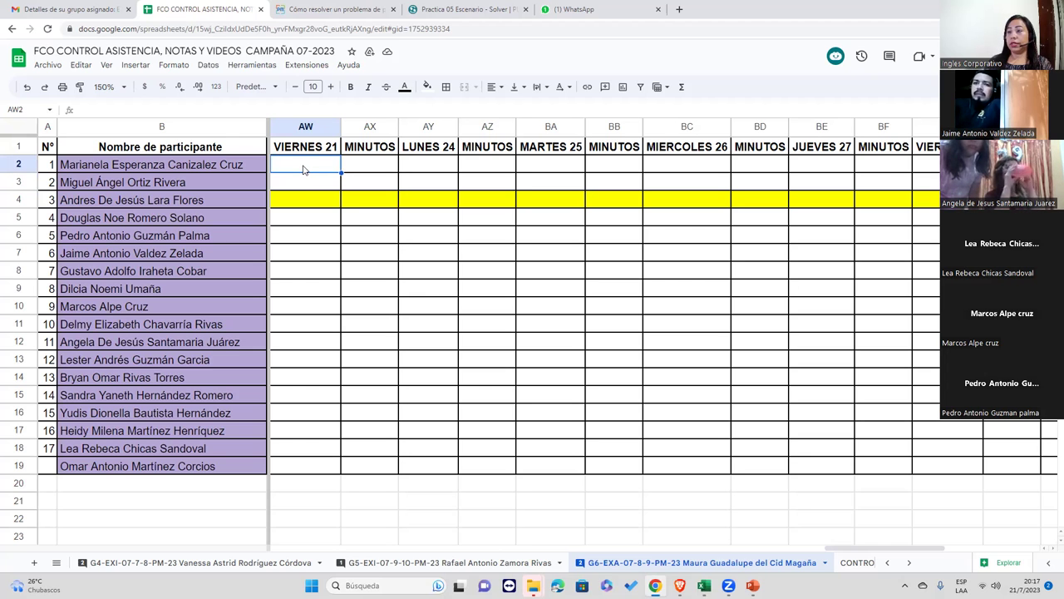
pyautogui.write('1')
pyautogui.press('Return')
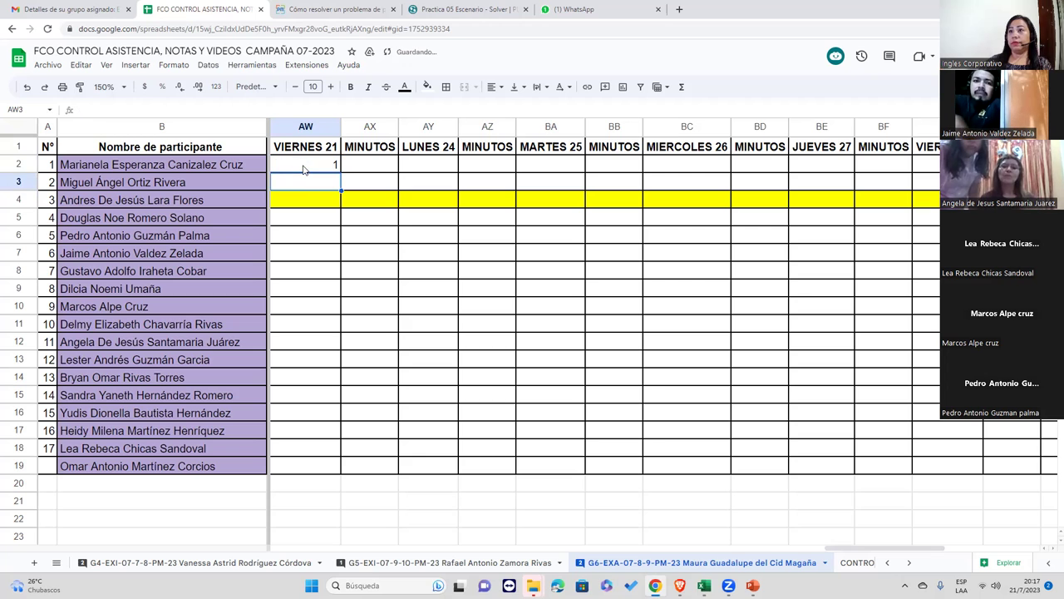
pyautogui.write('1')
pyautogui.press('Return')
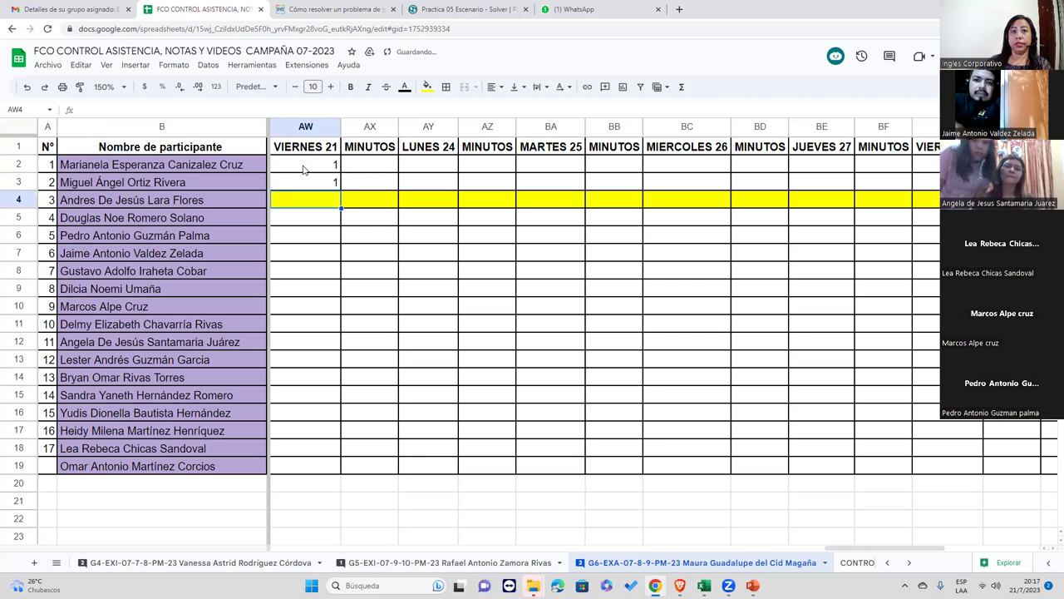
pyautogui.press('Down')
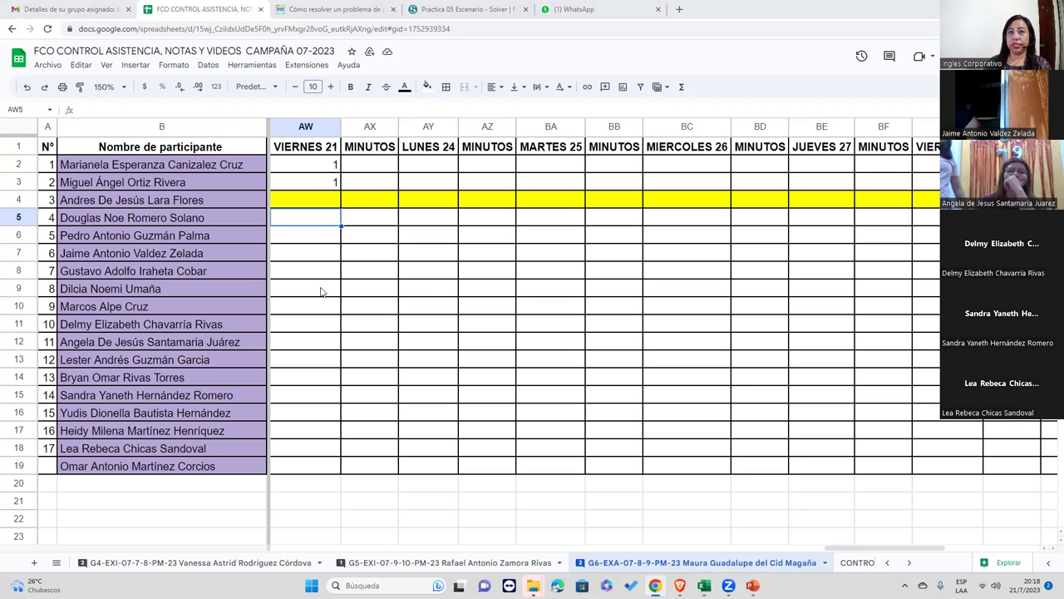
pyautogui.write('1')
pyautogui.press('Return')
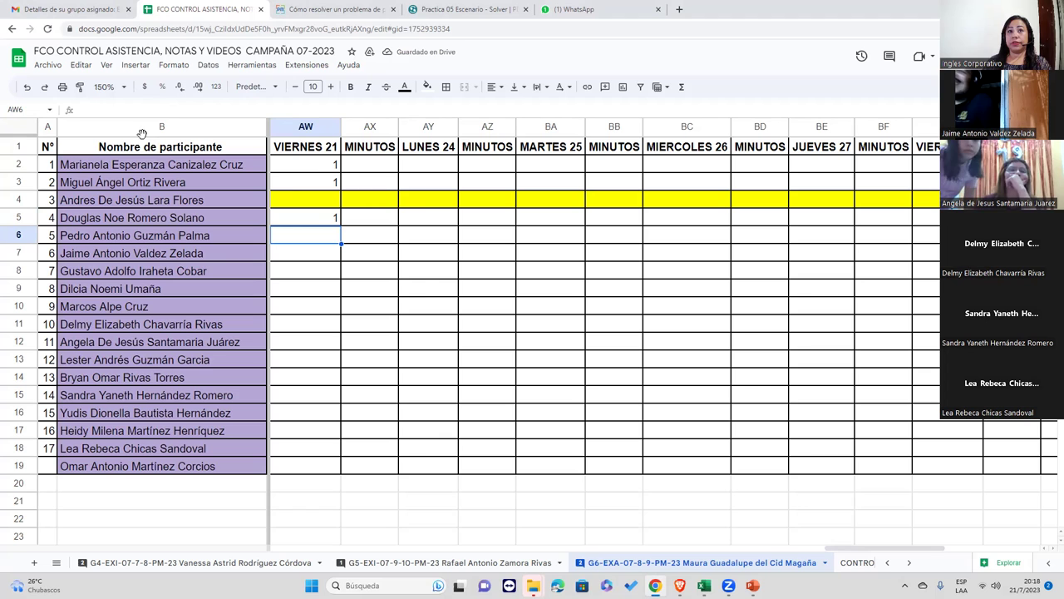
# Copy the full participant name in cell B2, the first entry of the list
pyautogui.doubleClick(158, 163)
pyautogui.hotkey('ctrl', 'a')
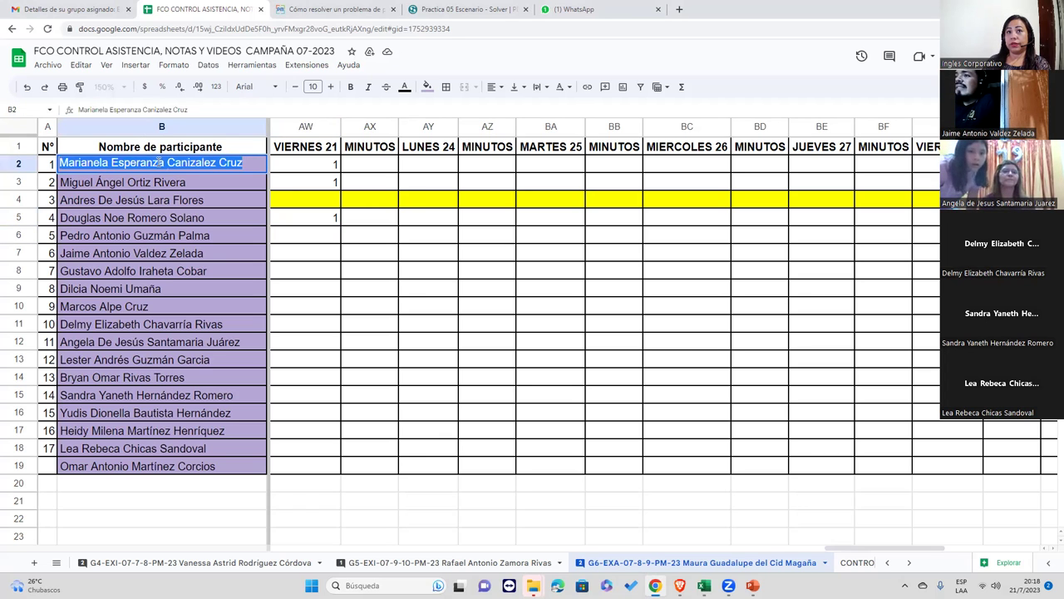
pyautogui.rightClick(160, 163)
pyautogui.click(250, 206)
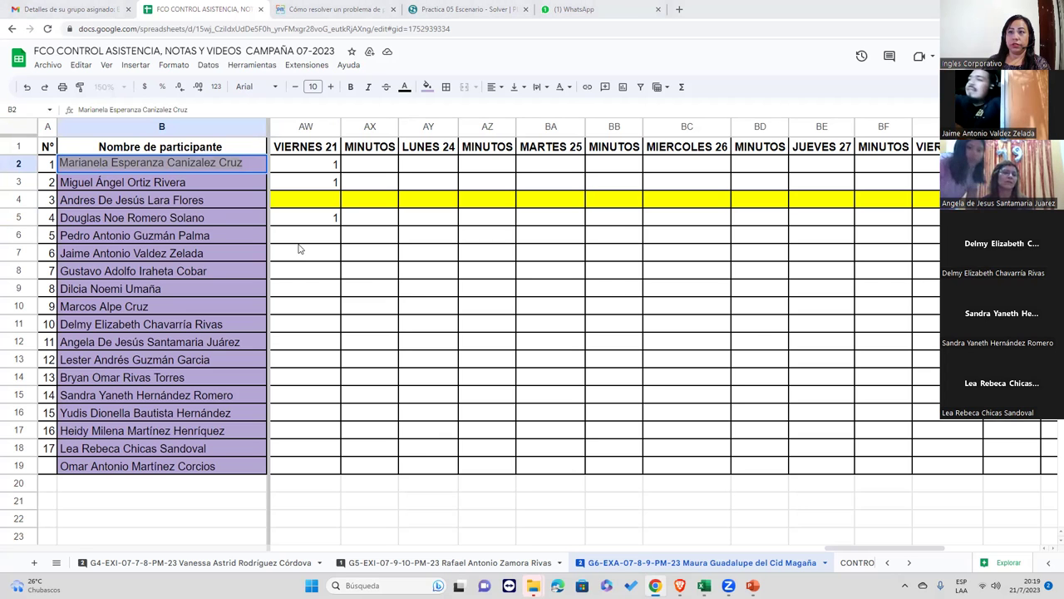
# Enter 1 under VIERNES 21 for participants 5 to 8, in cells AW6 through AW9
pyautogui.click(317, 220)
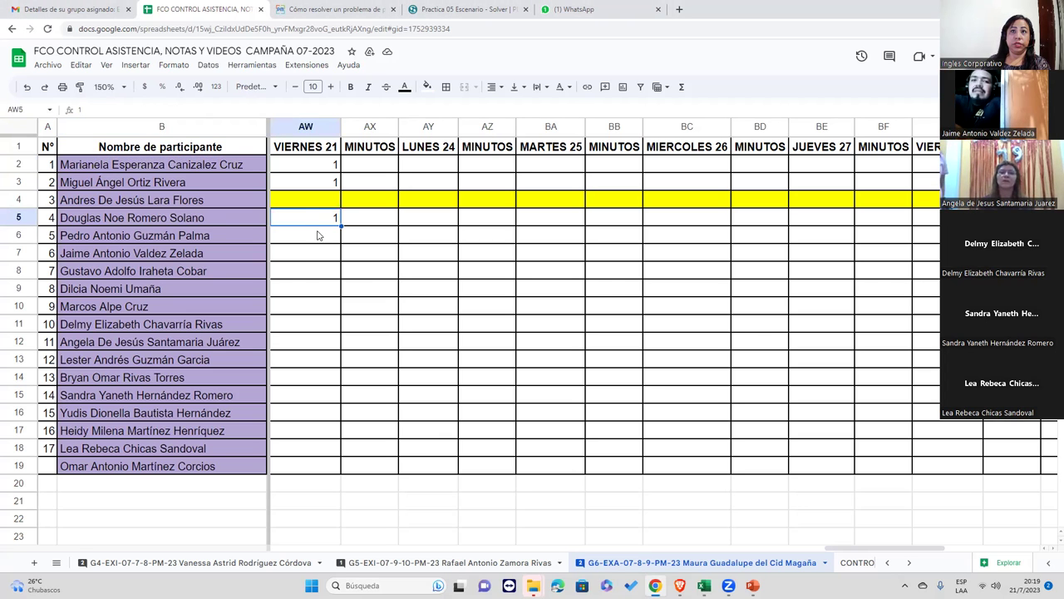
pyautogui.click(317, 235)
pyautogui.write('1')
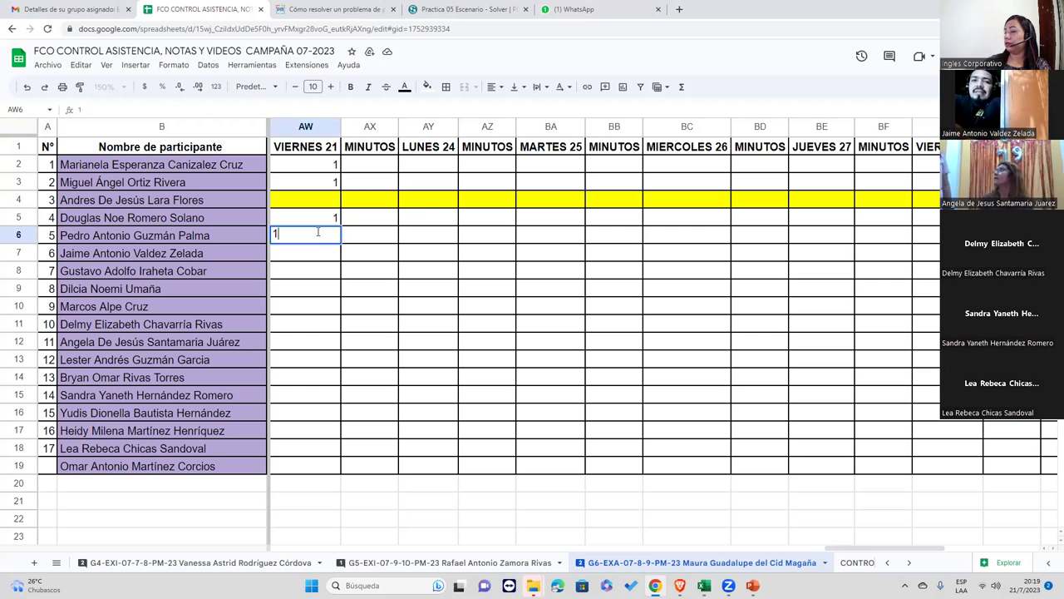
pyautogui.press('Return')
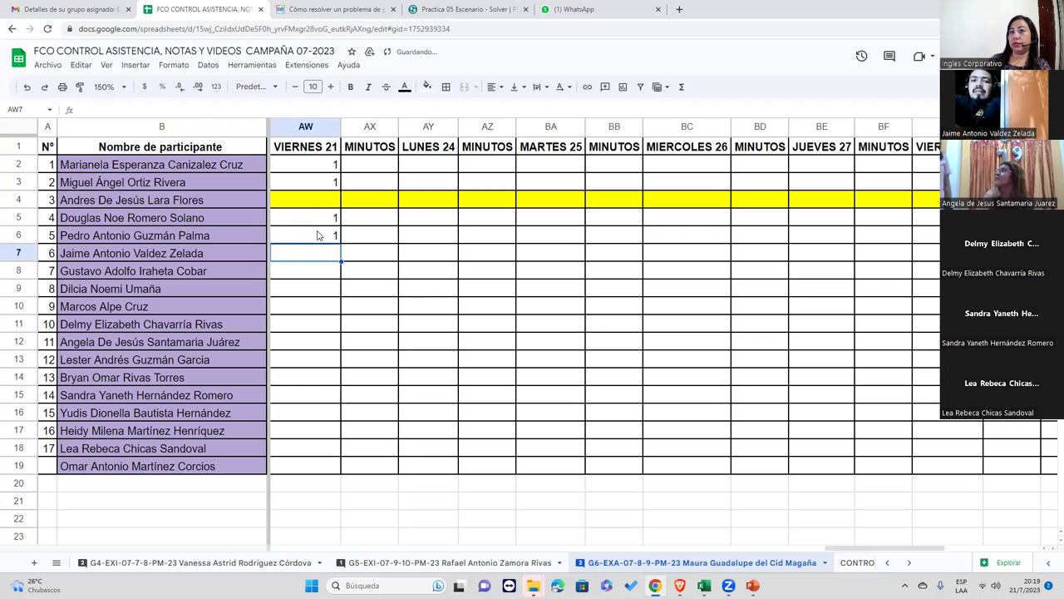
pyautogui.write('1')
pyautogui.press('Return')
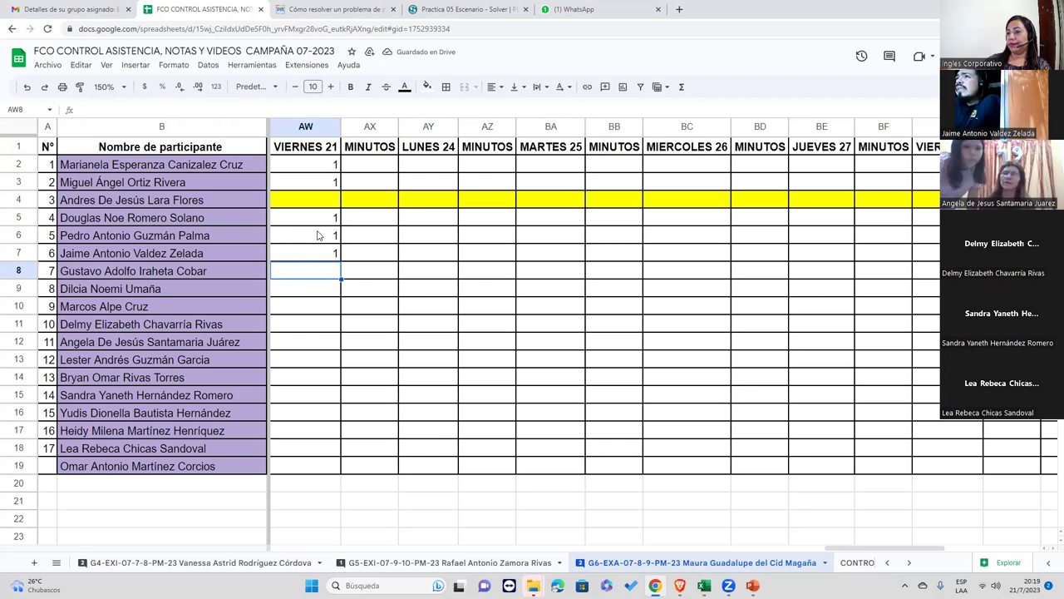
pyautogui.write('1')
pyautogui.press('Return')
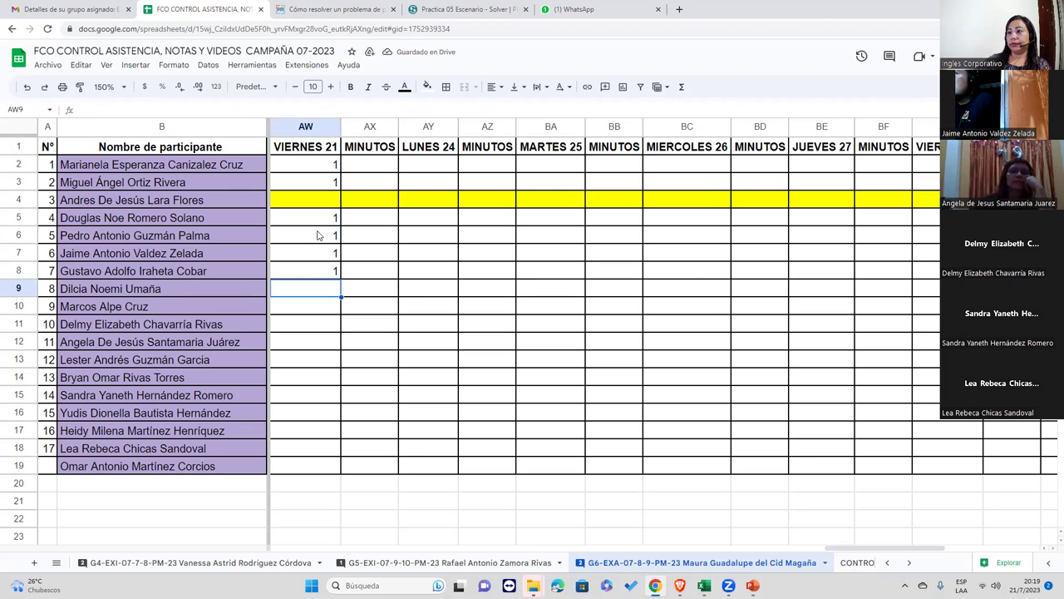
pyautogui.write('1')
pyautogui.press('Return')
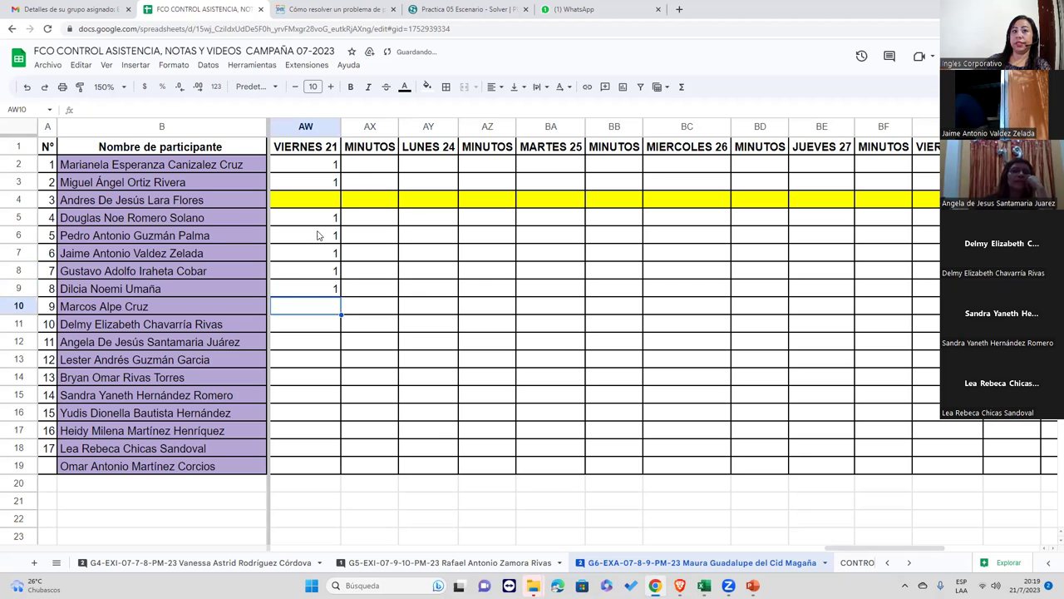
# Copy the full name of the unnumbered last participant in cell B19
pyautogui.tripleClick(246, 466)
pyautogui.rightClick(246, 467)
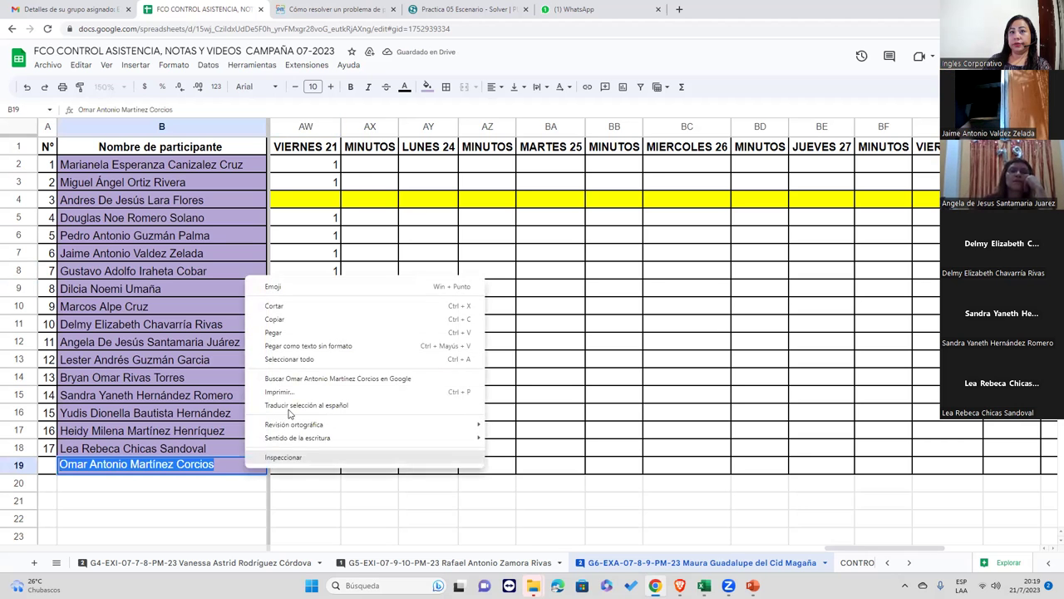
pyautogui.click(322, 325)
# Enter 1 under VIERNES 21 for participants 9 to 11, in cells AW10 through AW12
pyautogui.click(323, 310)
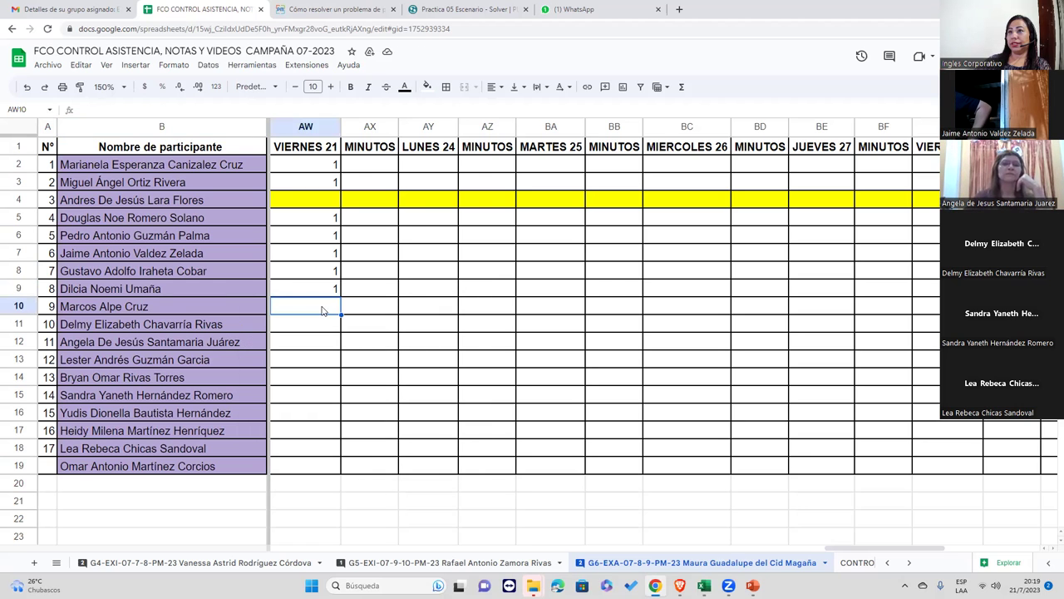
pyautogui.write('1')
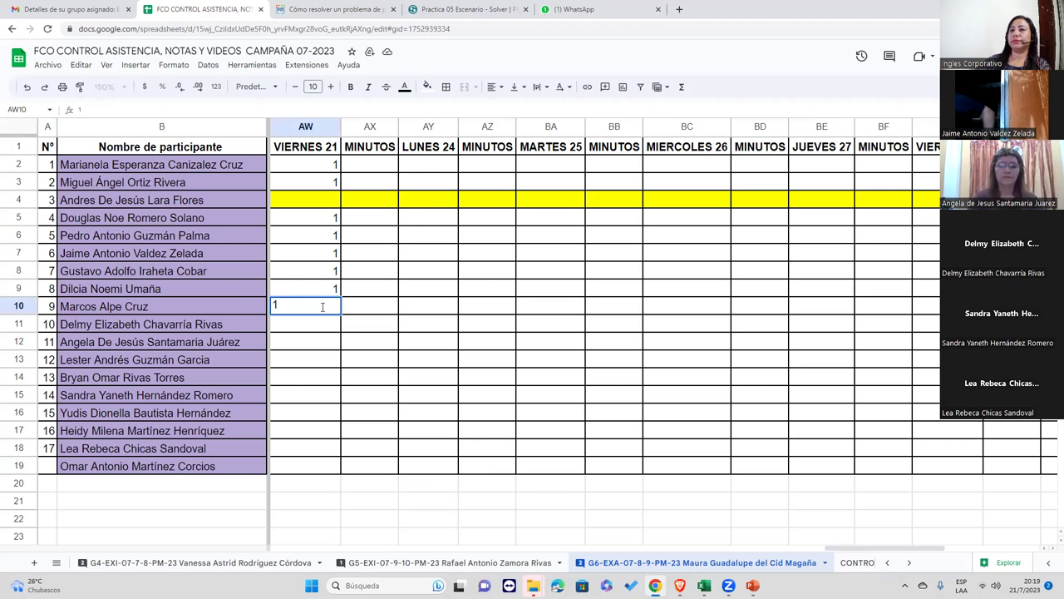
pyautogui.press('Return')
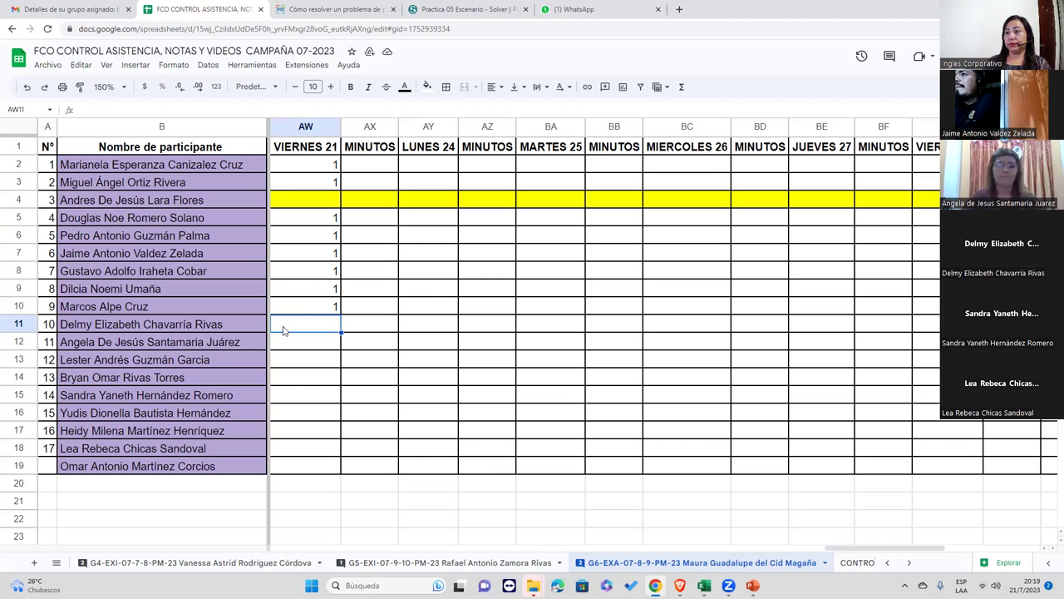
pyautogui.write('1')
pyautogui.press('Return')
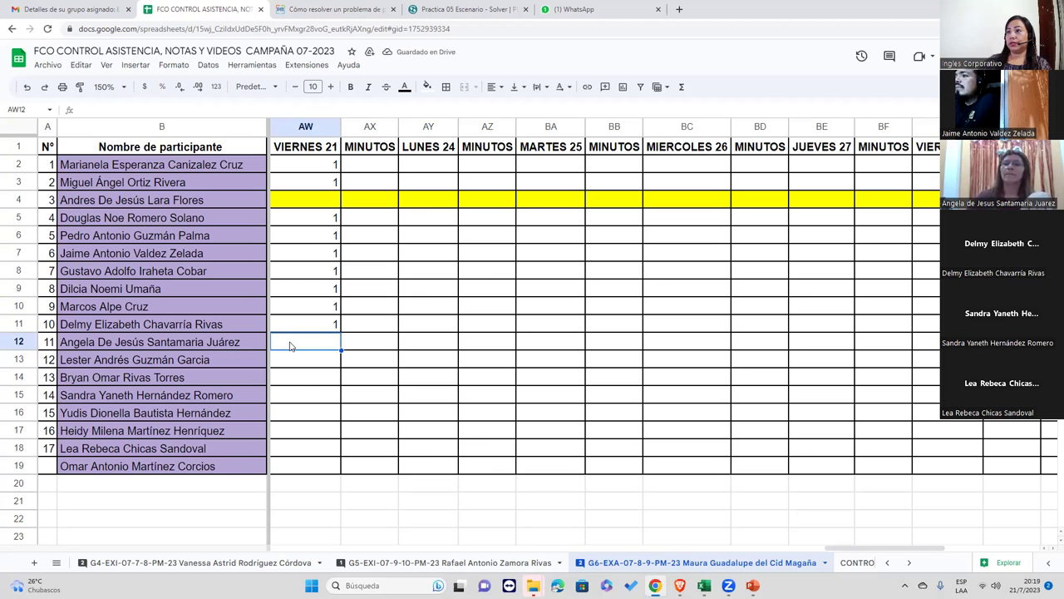
pyautogui.write('1')
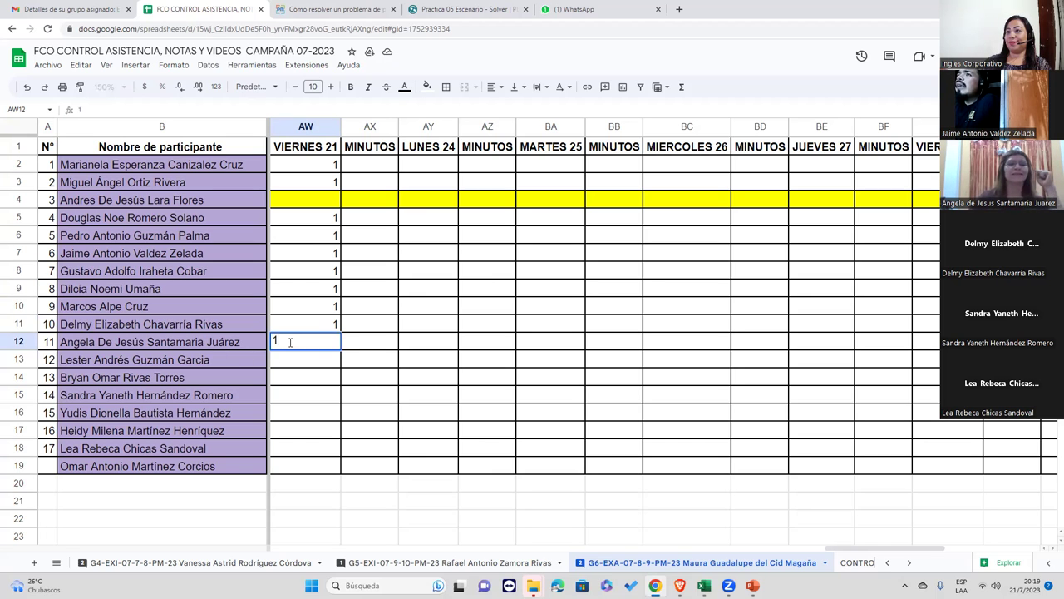
pyautogui.press('Return')
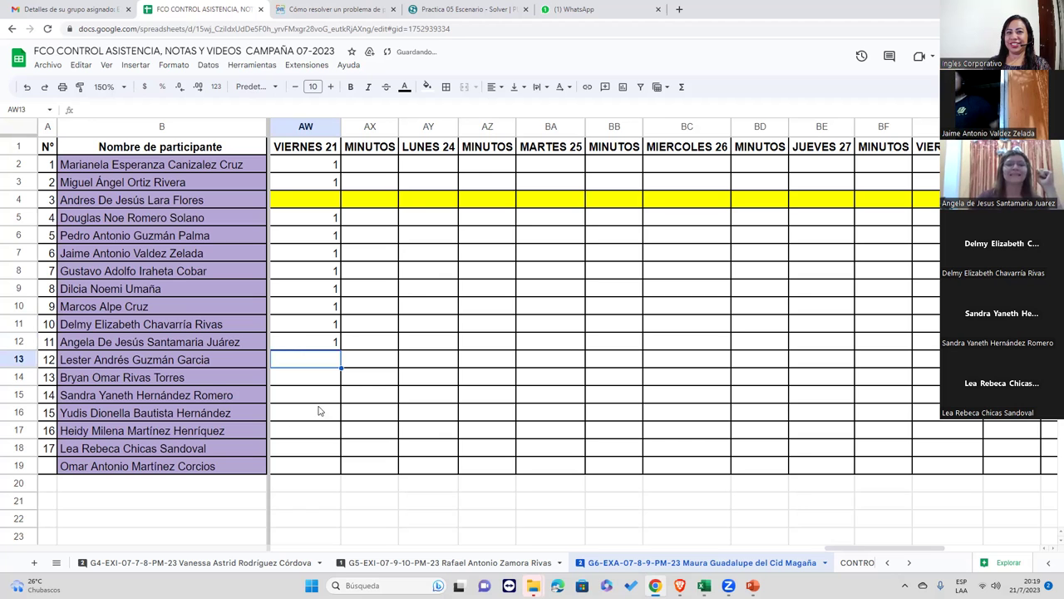
# Copy the full name of participant 15 in cell B16
pyautogui.click(212, 382)
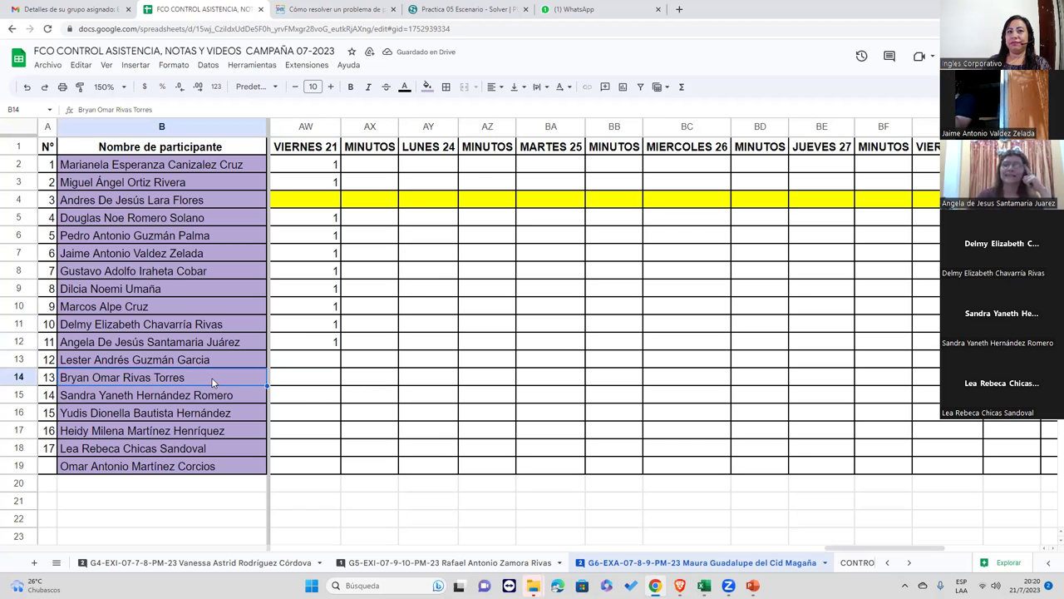
pyautogui.click(218, 421)
pyautogui.doubleClick(218, 421)
pyautogui.rightClick(218, 420)
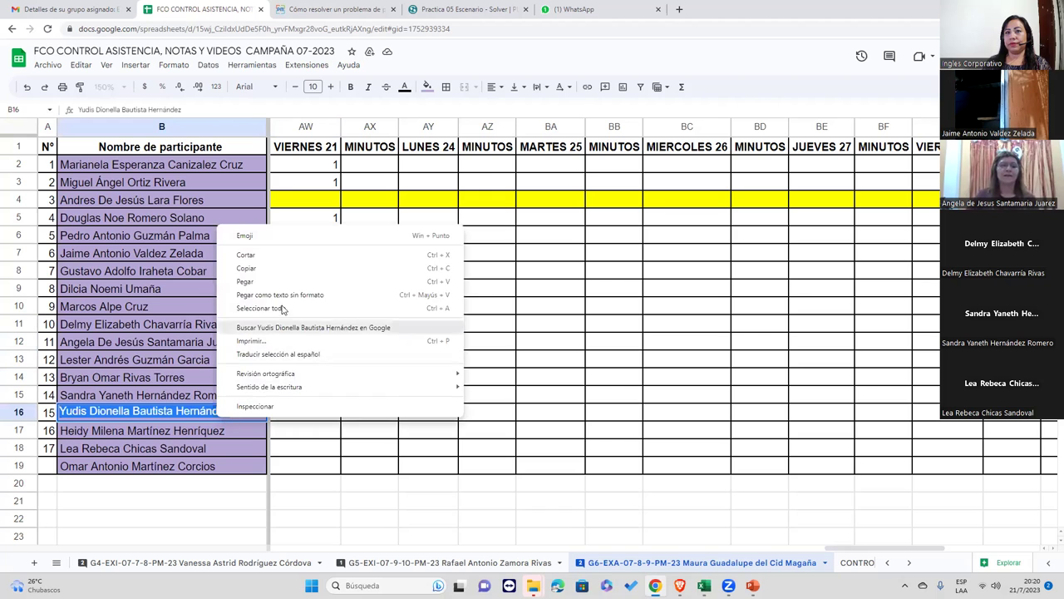
pyautogui.click(285, 270)
# Enter 1 under VIERNES 21 for participants 12 to 17, in cells AW13 through AW18
pyautogui.click(304, 359)
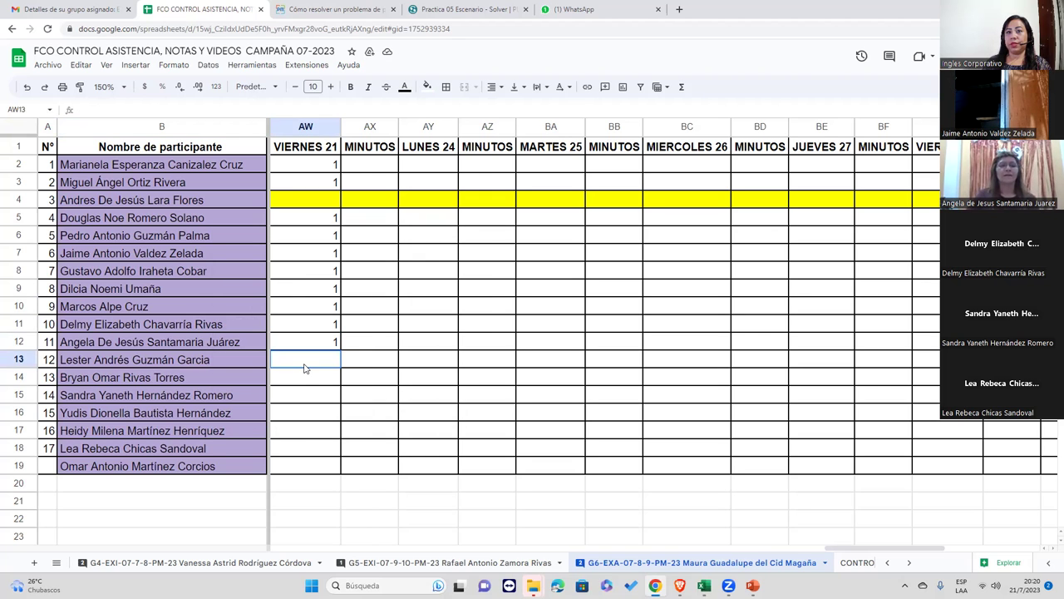
pyautogui.write('1')
pyautogui.press('Return')
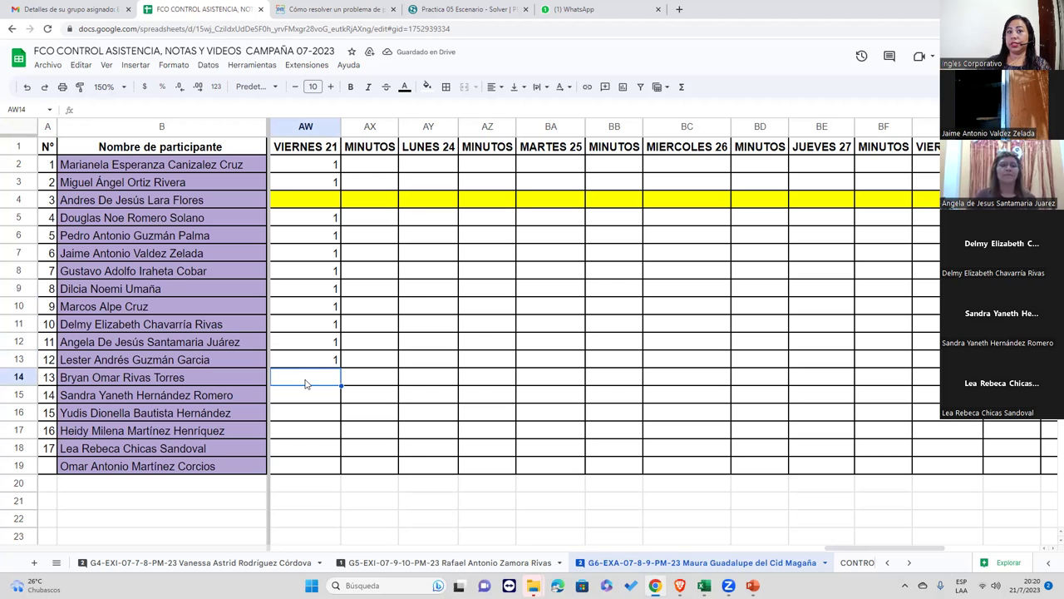
pyautogui.write('1')
pyautogui.press('Return')
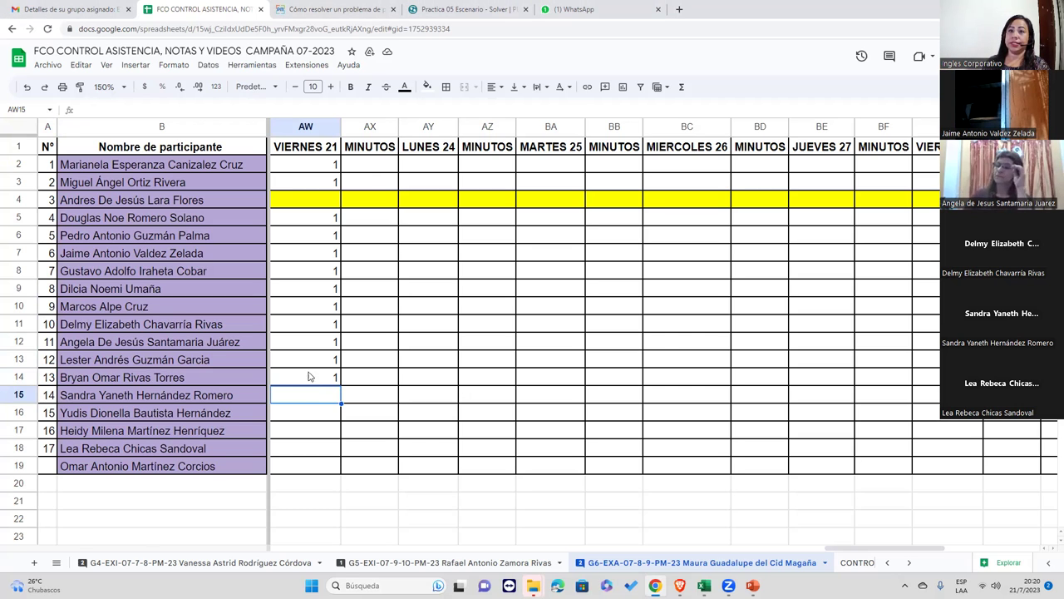
pyautogui.write('1')
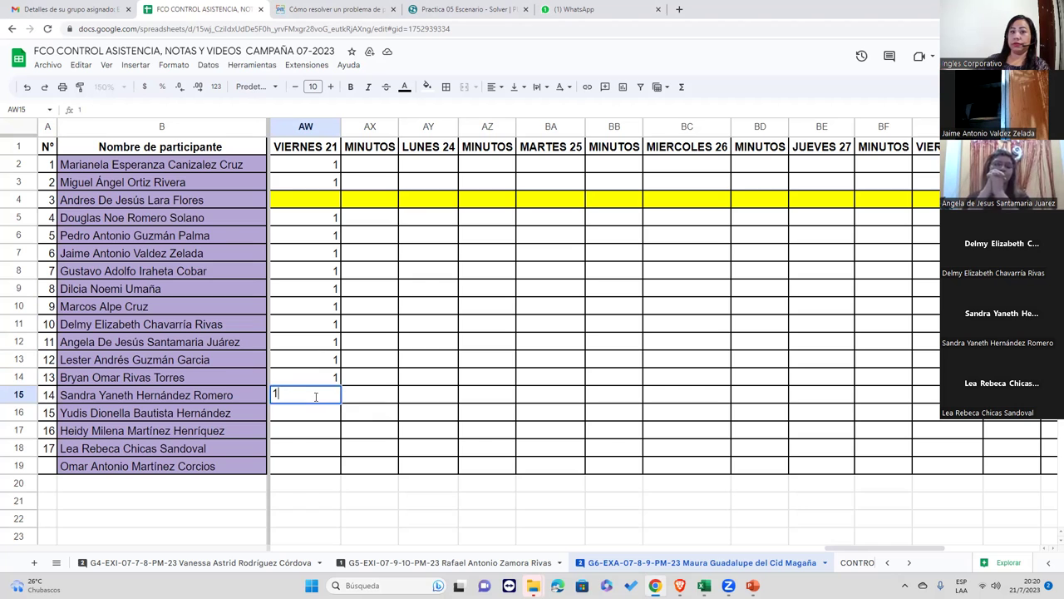
pyautogui.press('Return')
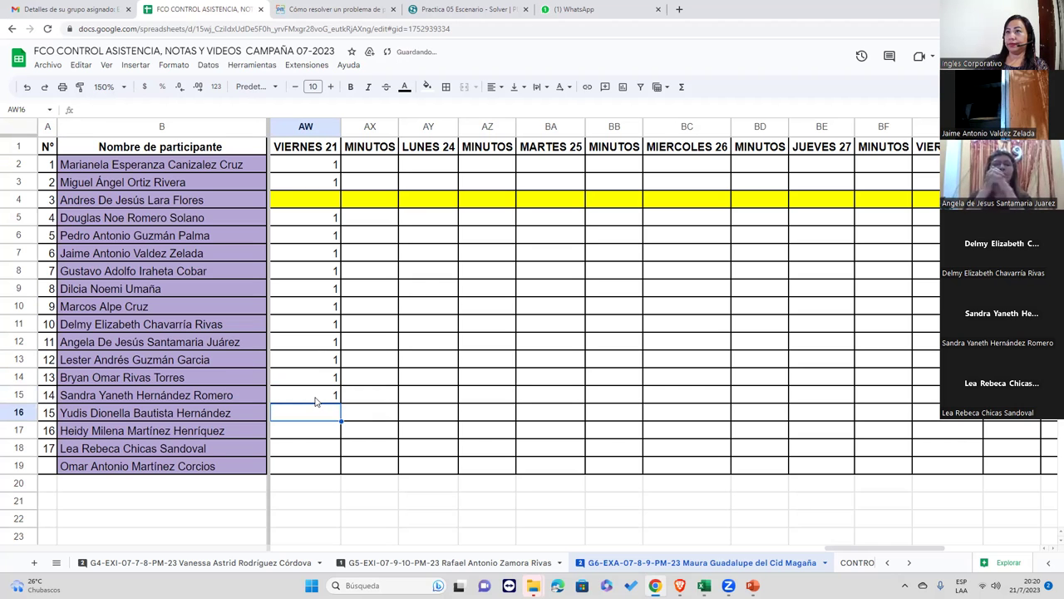
pyautogui.write('1')
pyautogui.press('Return')
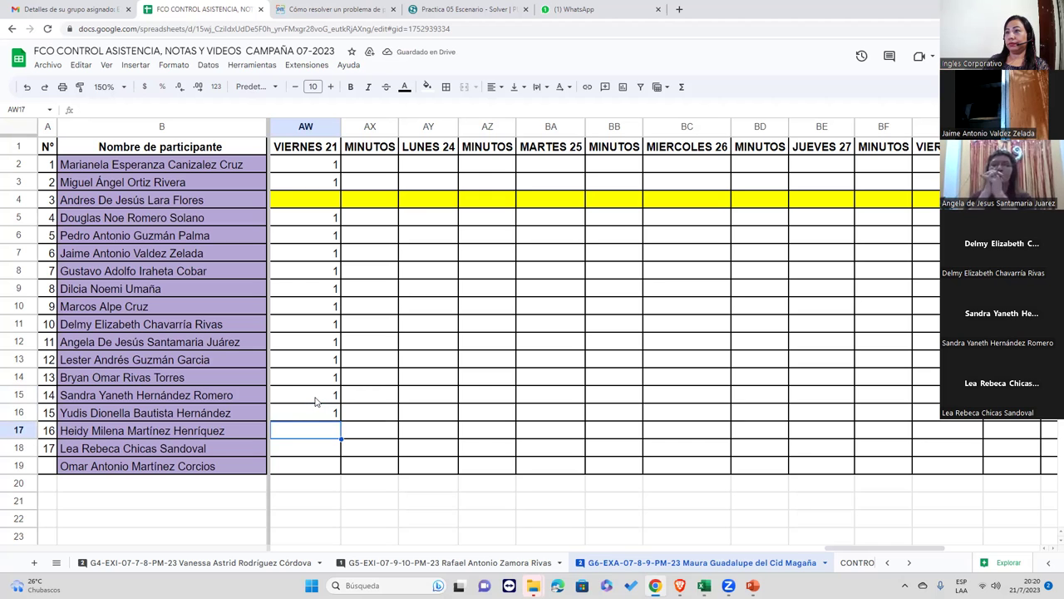
pyautogui.write('1')
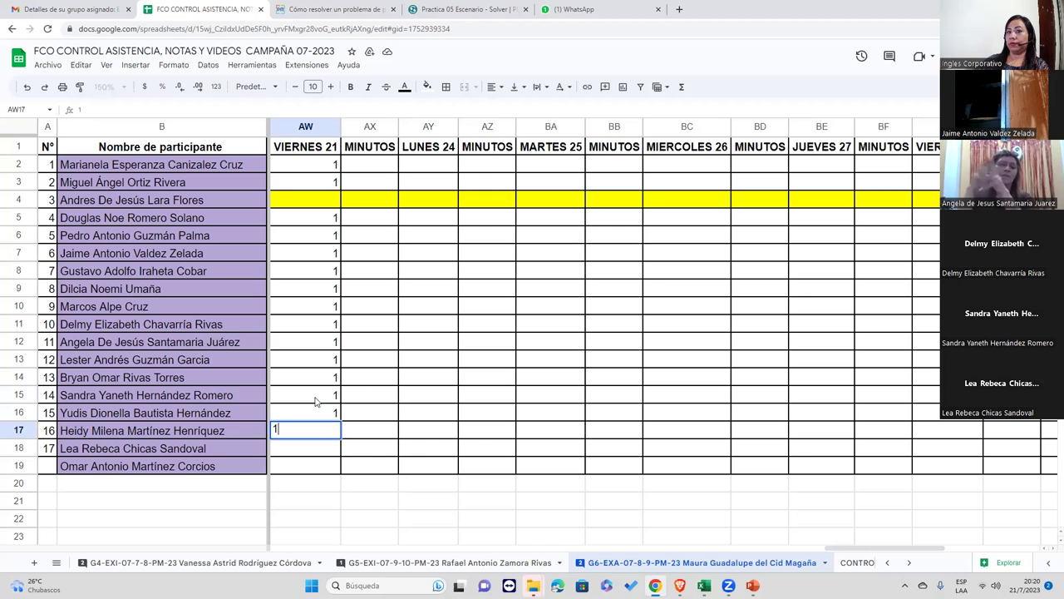
pyautogui.press('Return')
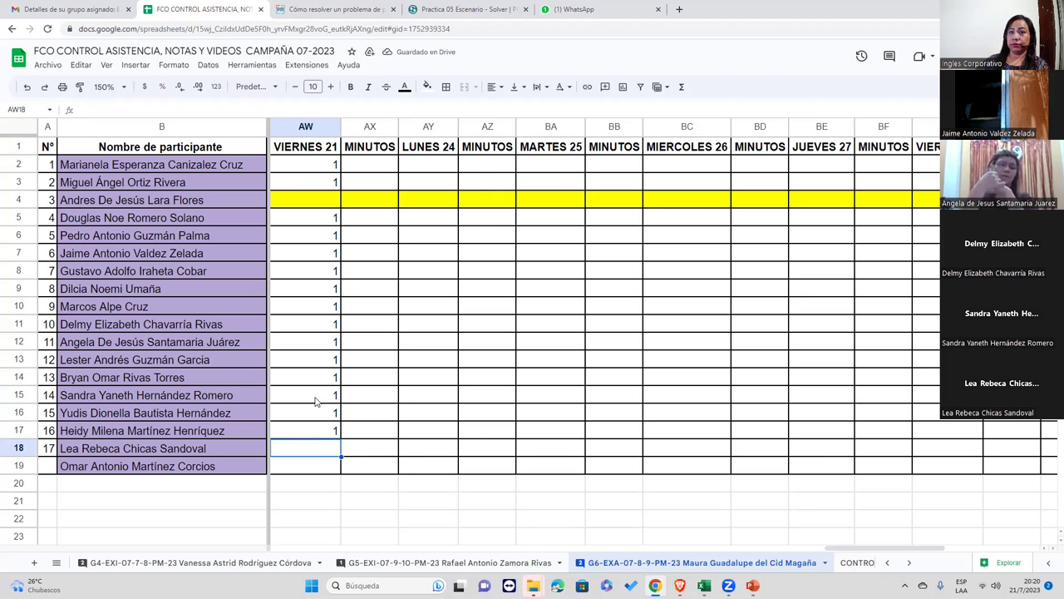
pyautogui.write('1')
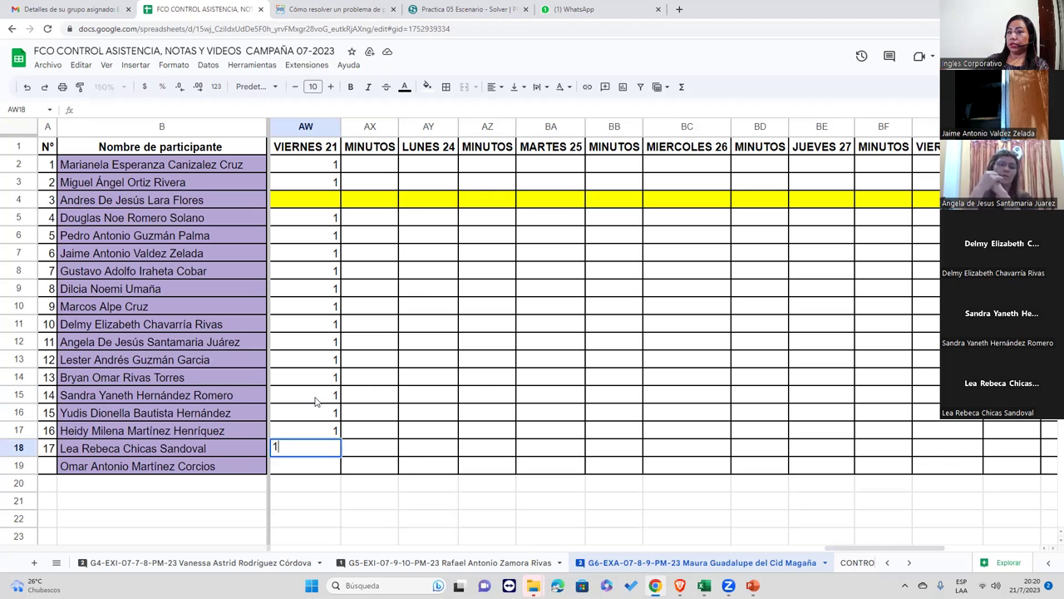
pyautogui.press('Return')
# Copy the participant's full name from cell B19, in the last row of the attendance list
pyautogui.click(220, 462)
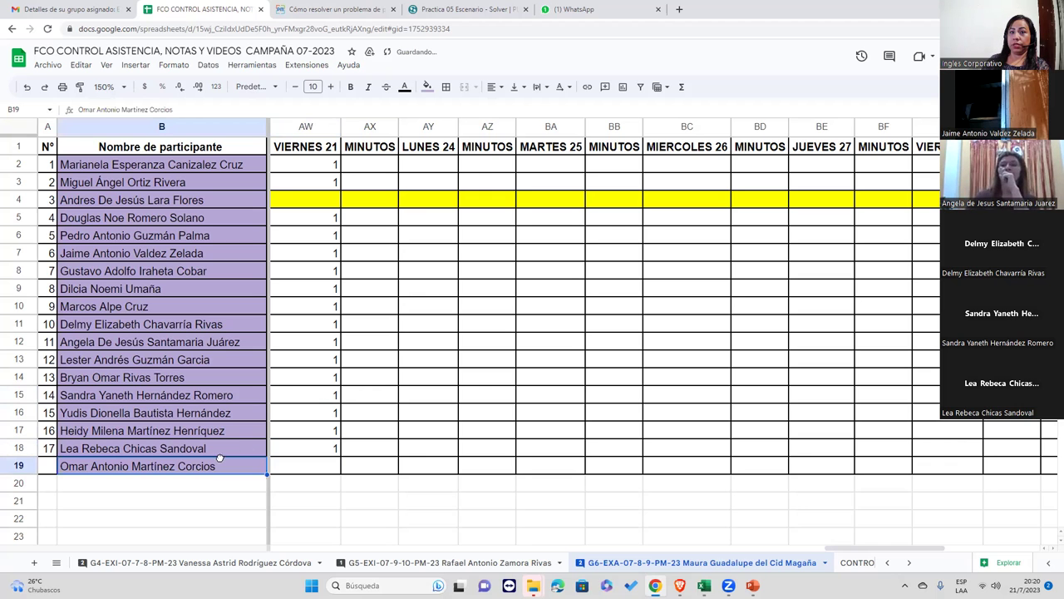
pyautogui.tripleClick(218, 464)
pyautogui.rightClick(219, 464)
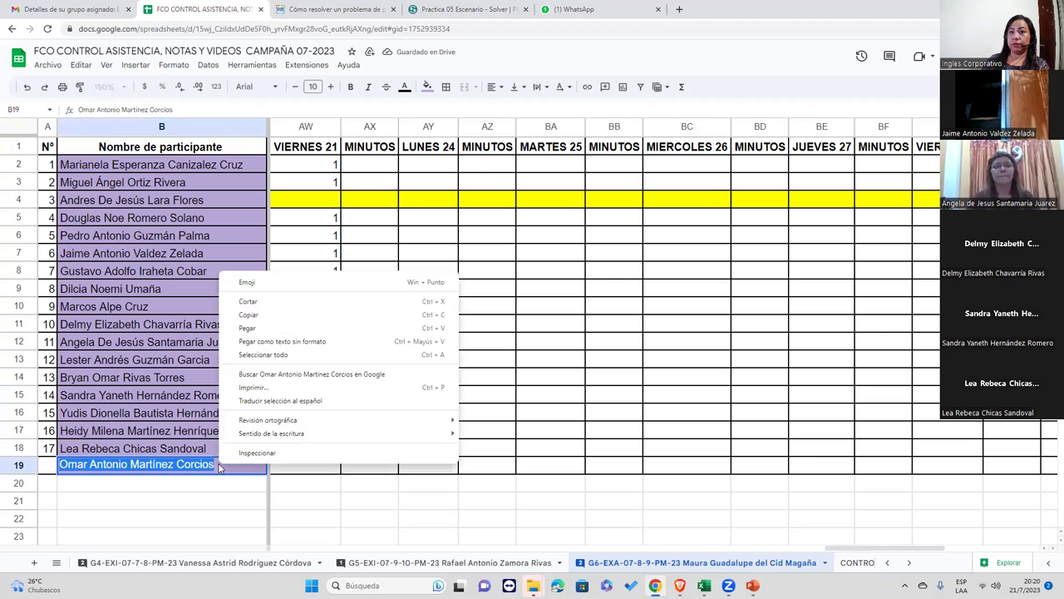
pyautogui.click(353, 325)
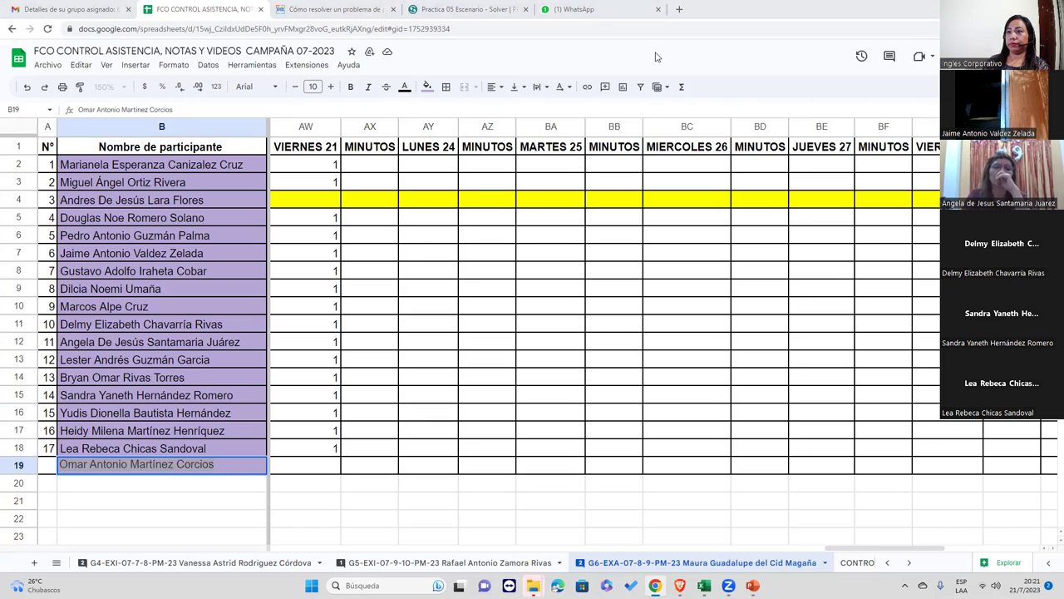
# Switch to the blank Excel workbook Libro1 and enlarge the sheet view to 200%
pyautogui.click(703, 585)
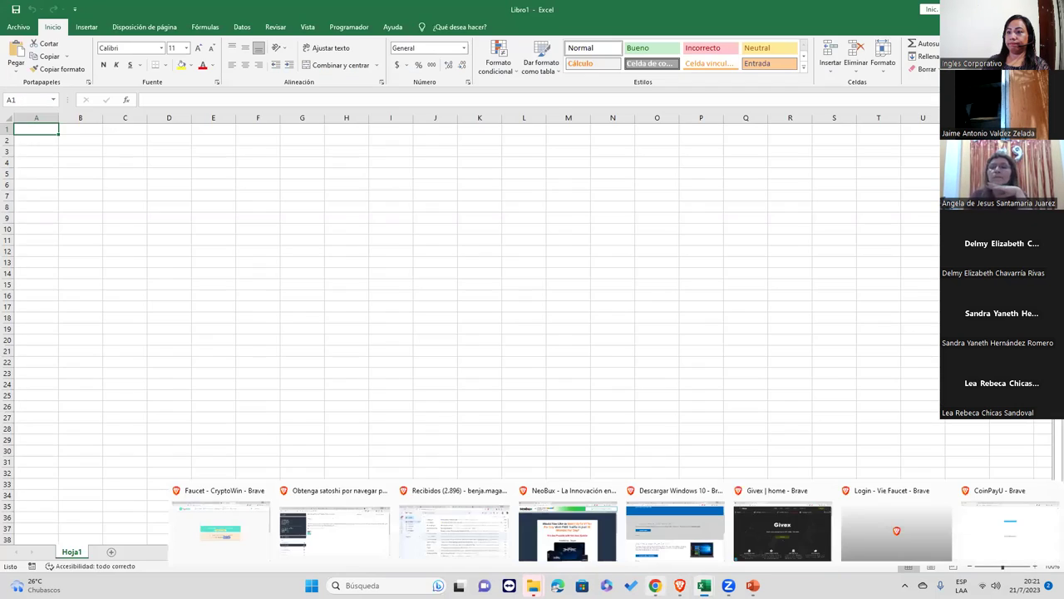
pyautogui.hotkey('alt', 'Tab')
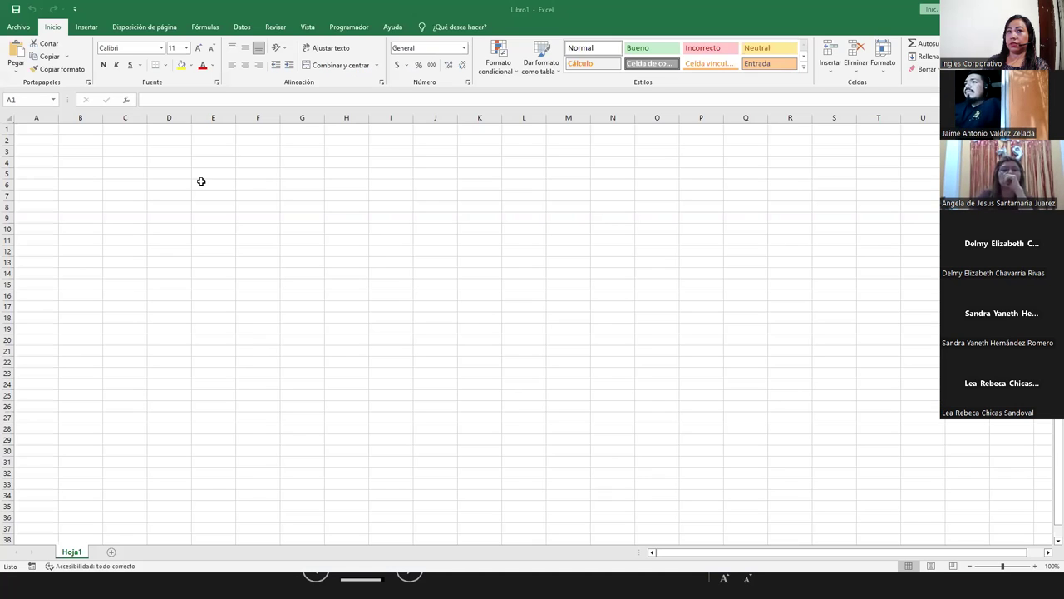
pyautogui.click(48, 132)
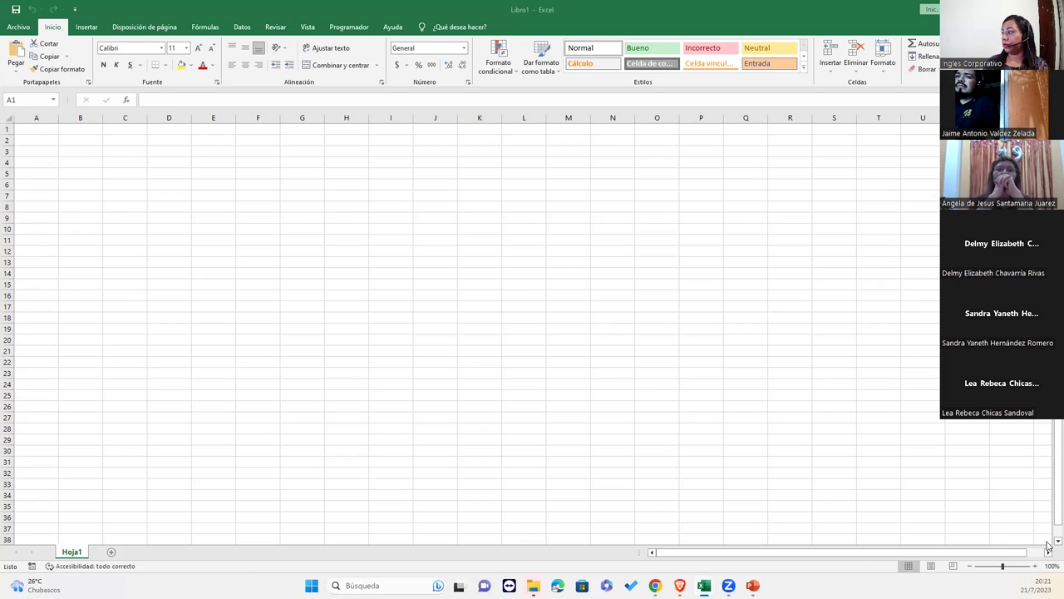
pyautogui.click(1037, 568)
pyautogui.click(1037, 566)
pyautogui.click(1037, 566)
pyautogui.click(1037, 567)
pyautogui.click(1037, 567)
pyautogui.click(1037, 566)
pyautogui.click(1037, 567)
pyautogui.click(1036, 566)
pyautogui.click(1037, 566)
pyautogui.click(1037, 566)
pyautogui.click(1037, 566)
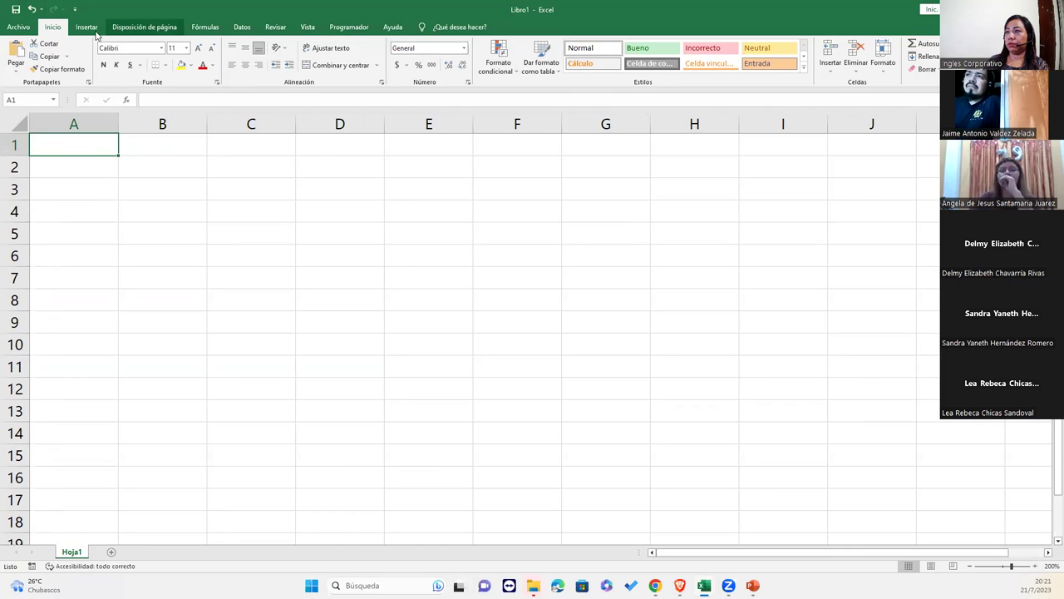
pyautogui.click(17, 27)
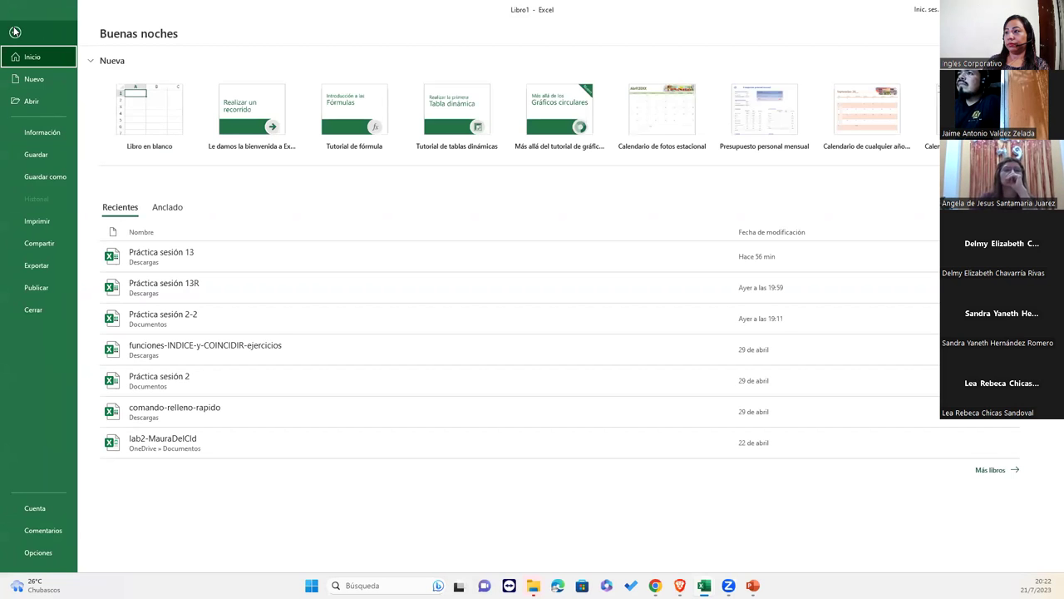
pyautogui.click(36, 555)
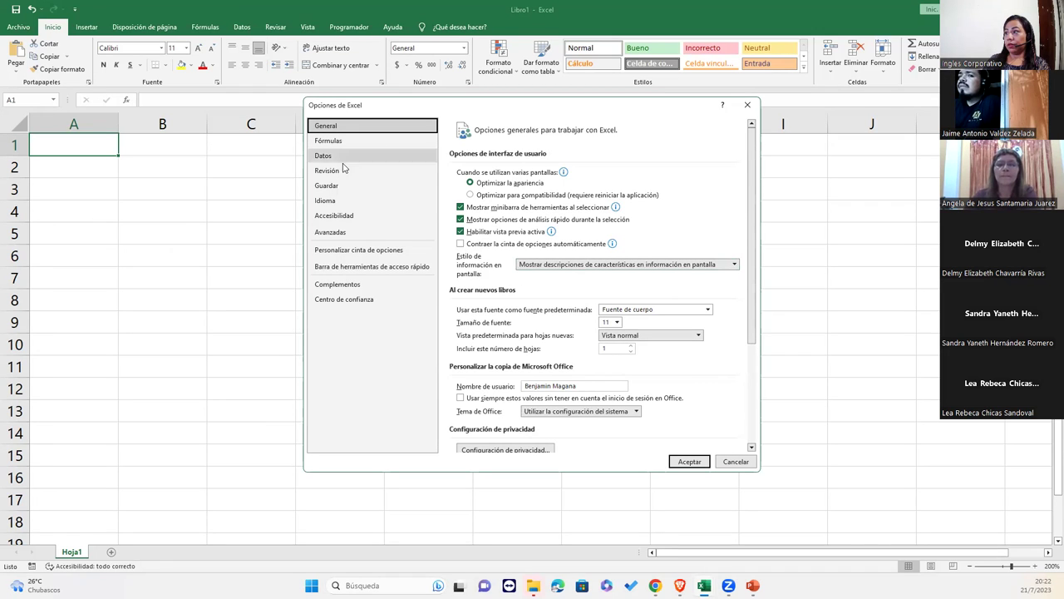
pyautogui.click(377, 249)
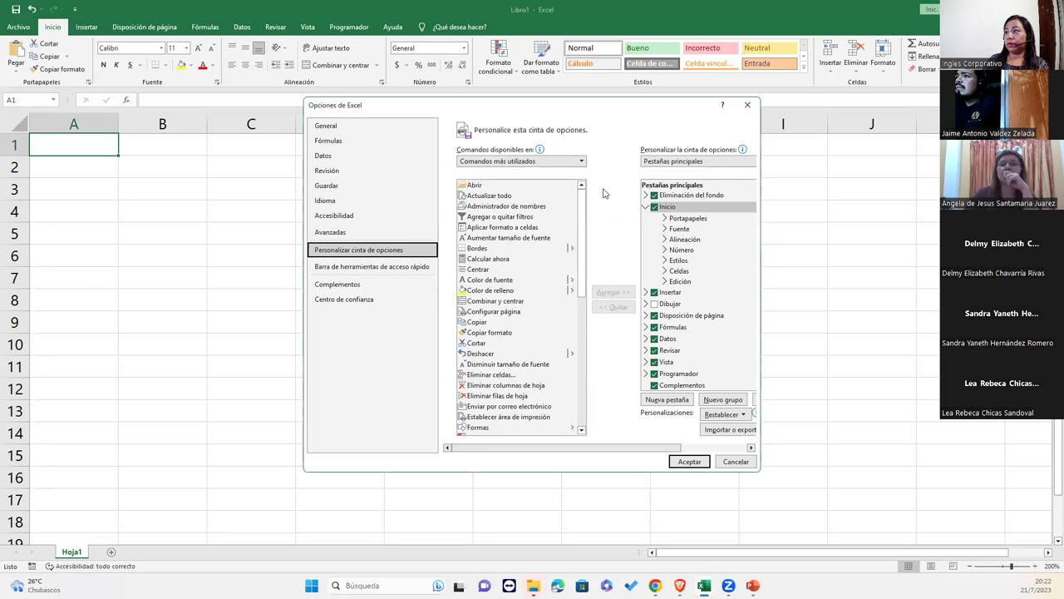
pyautogui.click(746, 105)
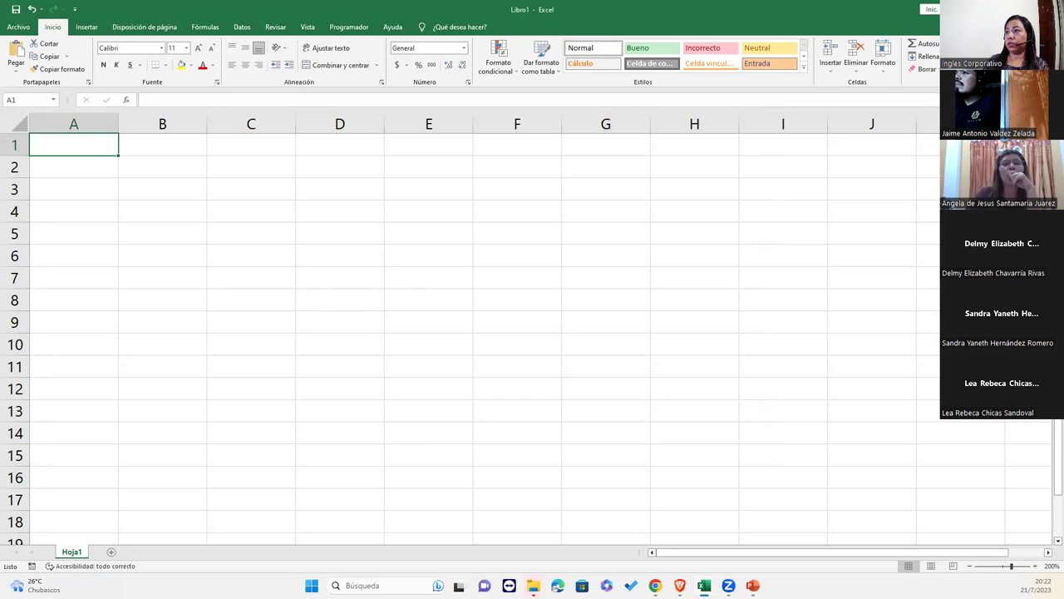
# Check in the ribbon customization options whether the Programador tab is enabled, and accept the options dialog
pyautogui.click(19, 26)
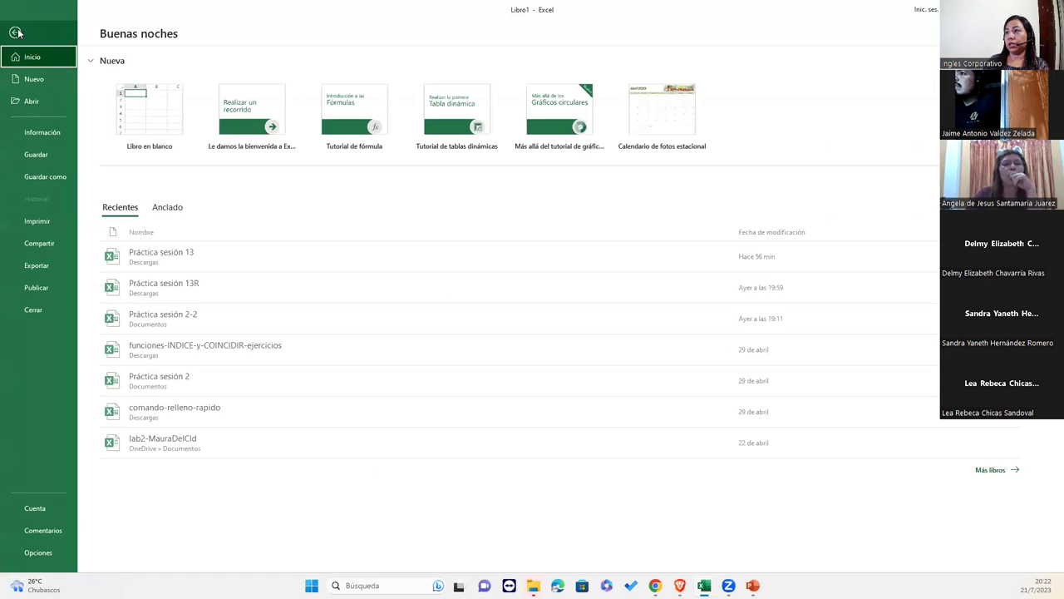
pyautogui.click(52, 560)
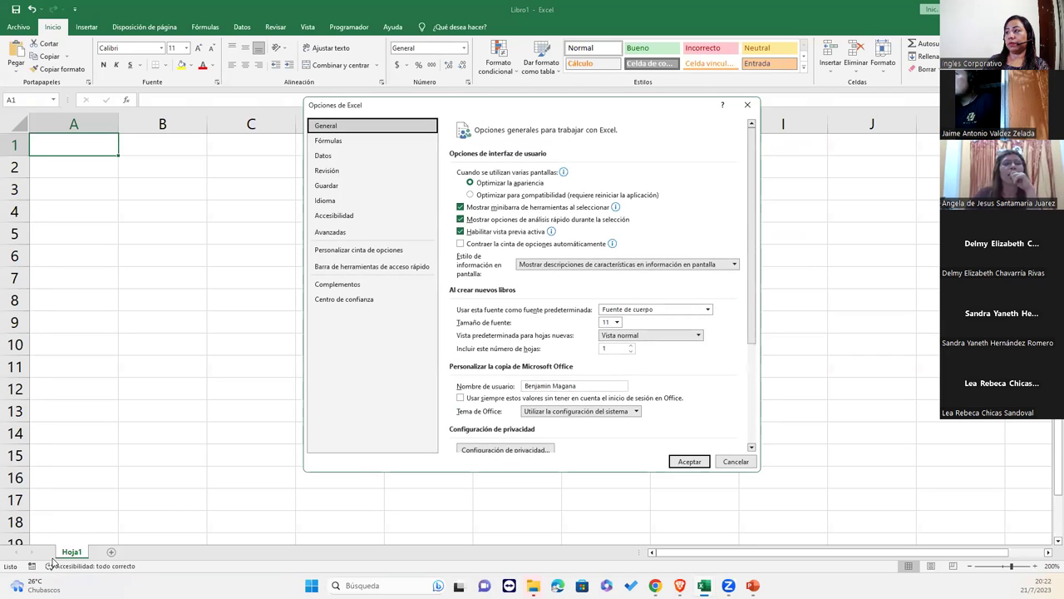
pyautogui.click(345, 250)
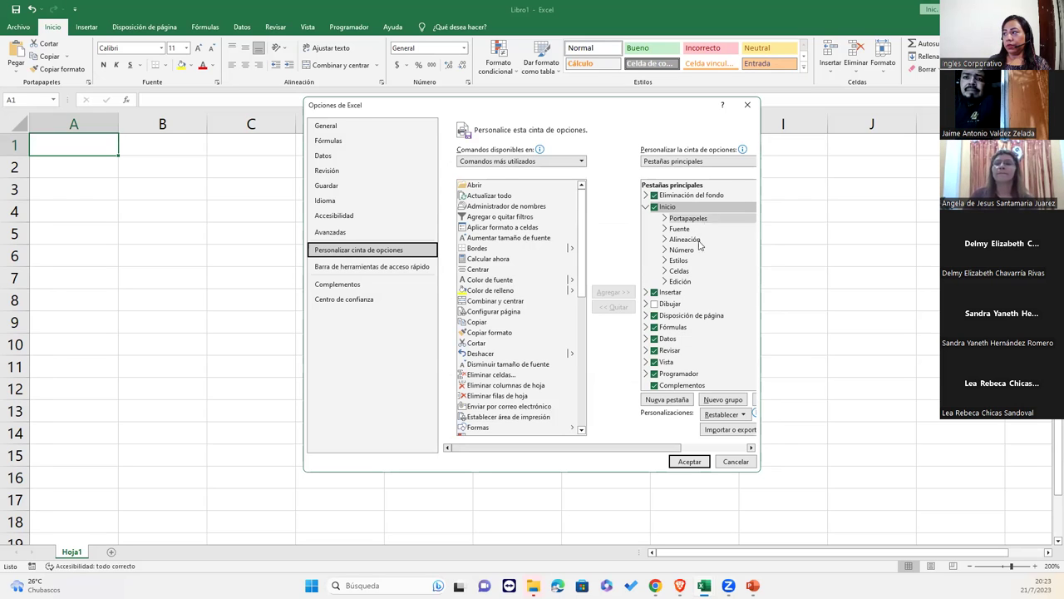
pyautogui.scroll(-1, 701, 358)
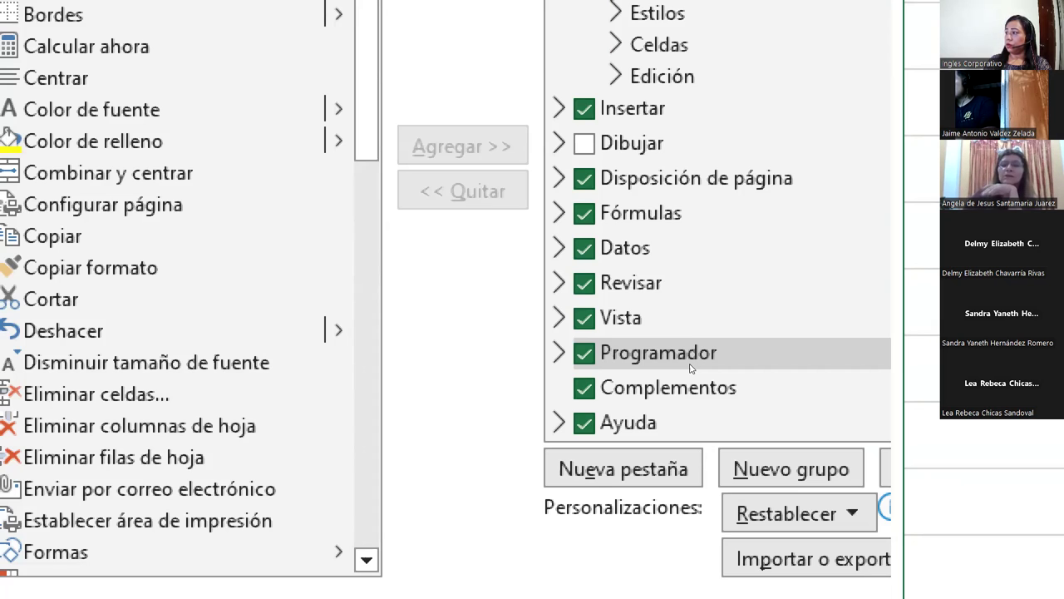
pyautogui.press('Up')
pyautogui.press('Up')
pyautogui.press('Up')
pyautogui.press('Up')
pyautogui.press('Up')
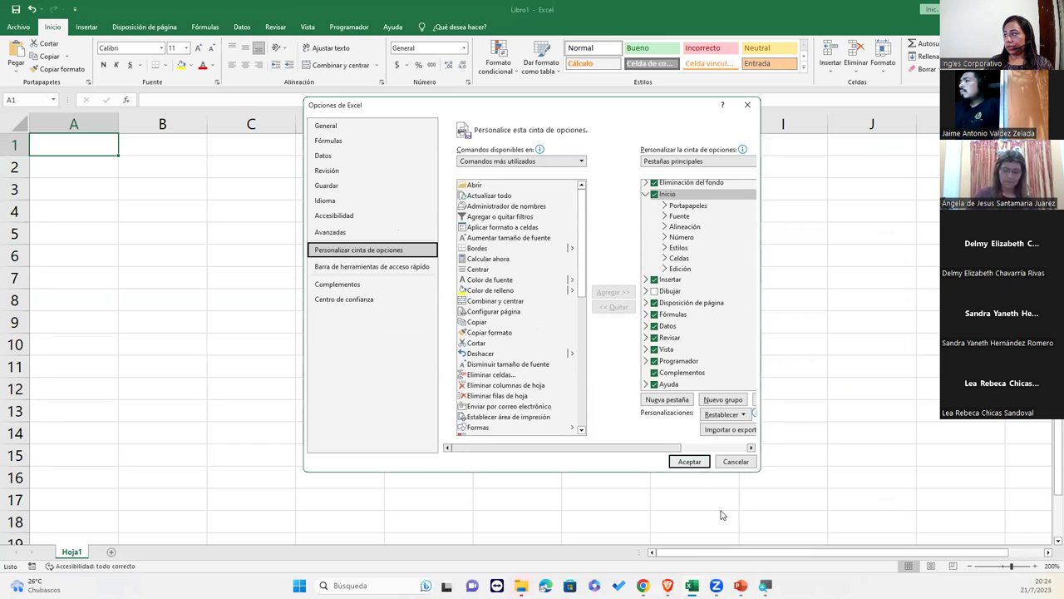
pyautogui.click(690, 462)
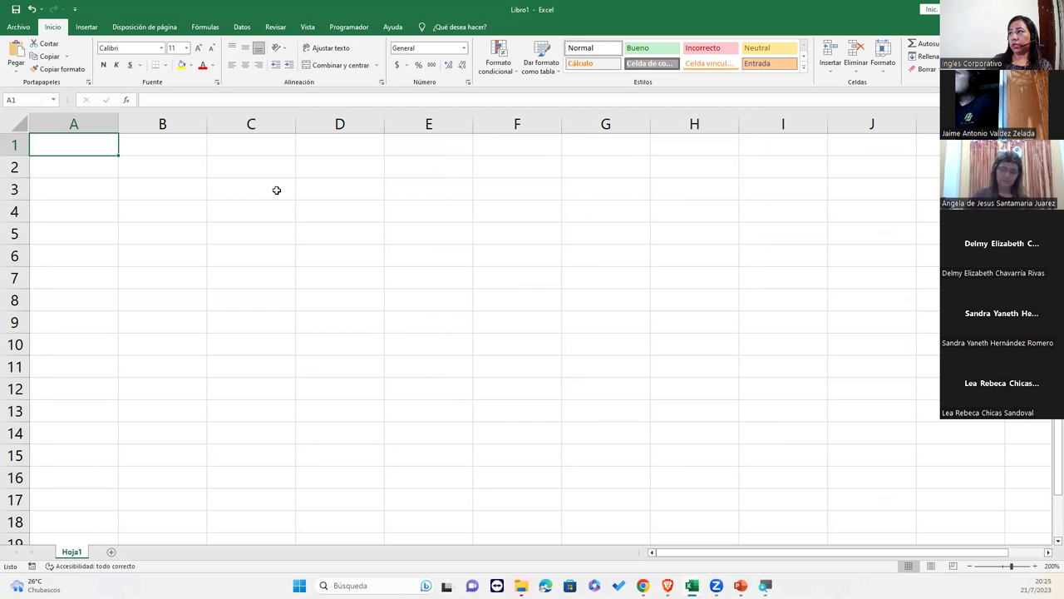
# Set the macro configuration in the Trust Center to "Habilitar todas las macros" and accept both option dialogs
pyautogui.click(19, 27)
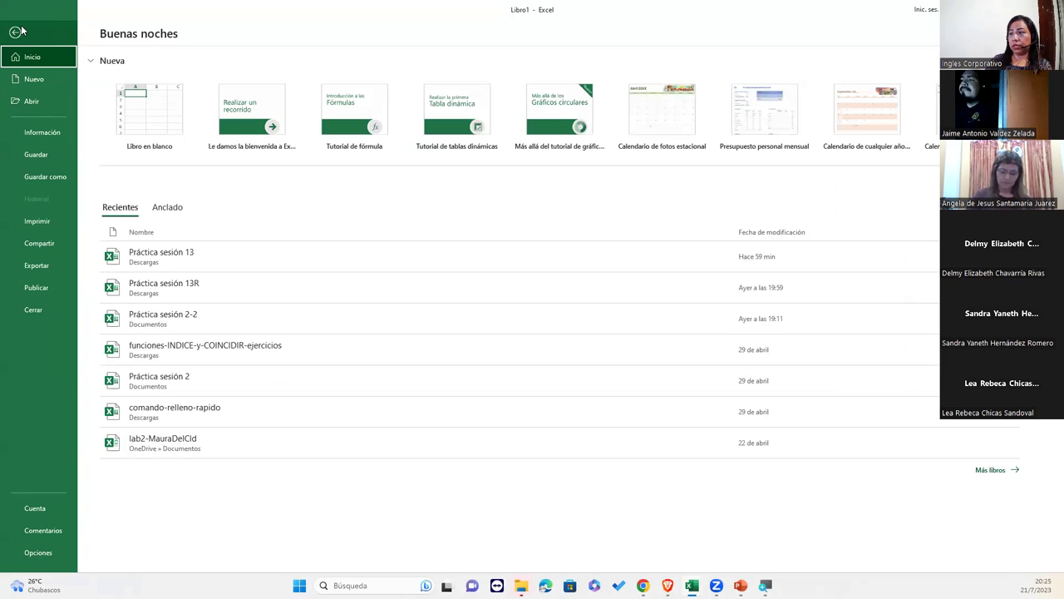
pyautogui.press('Escape')
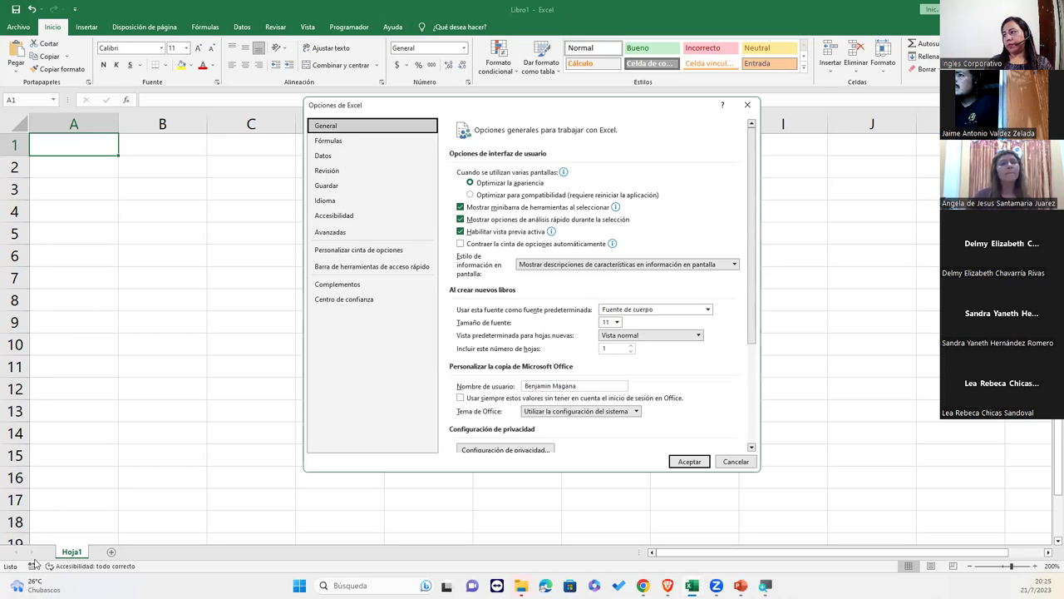
pyautogui.click(361, 301)
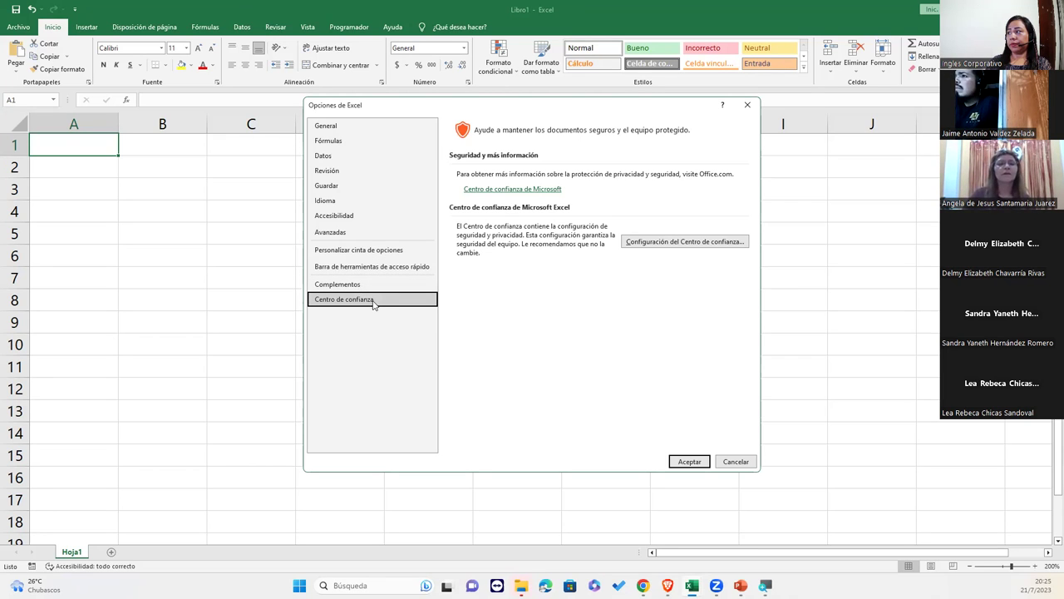
pyautogui.click(676, 245)
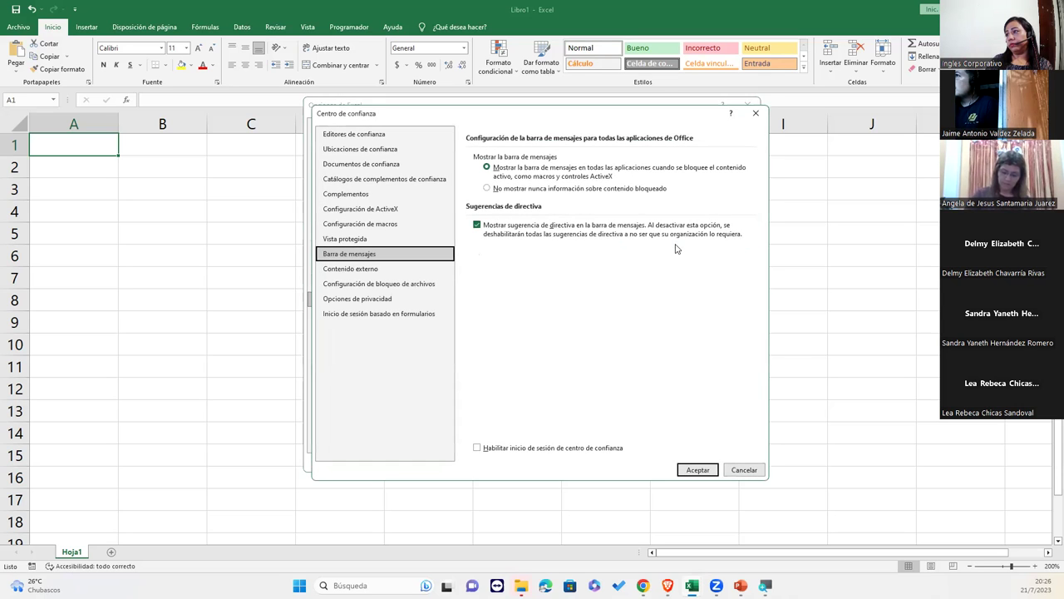
pyautogui.click(412, 224)
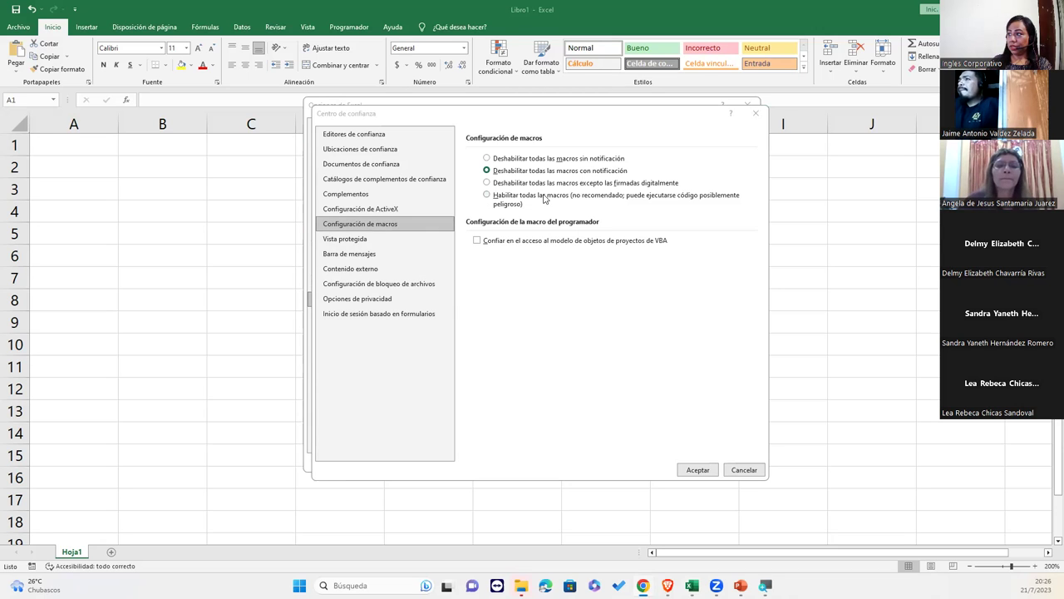
pyautogui.click(486, 195)
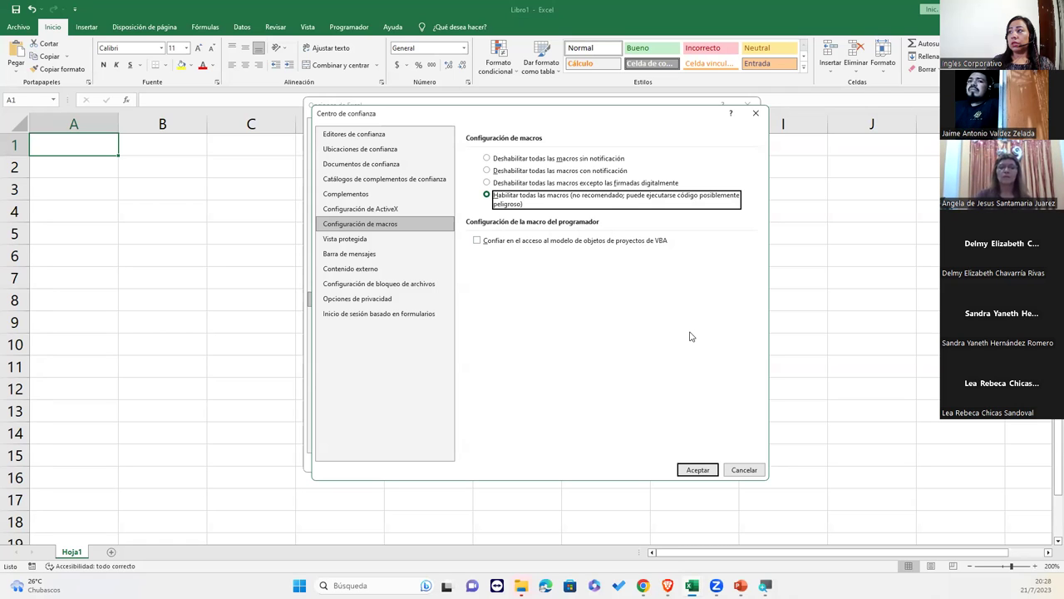
pyautogui.click(487, 172)
pyautogui.click(487, 195)
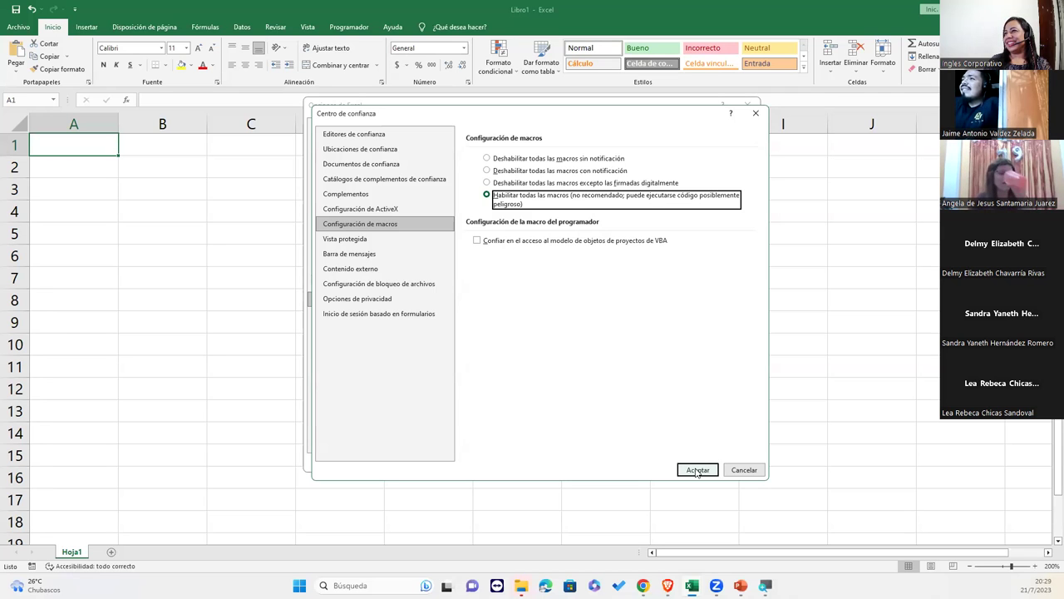
pyautogui.click(697, 470)
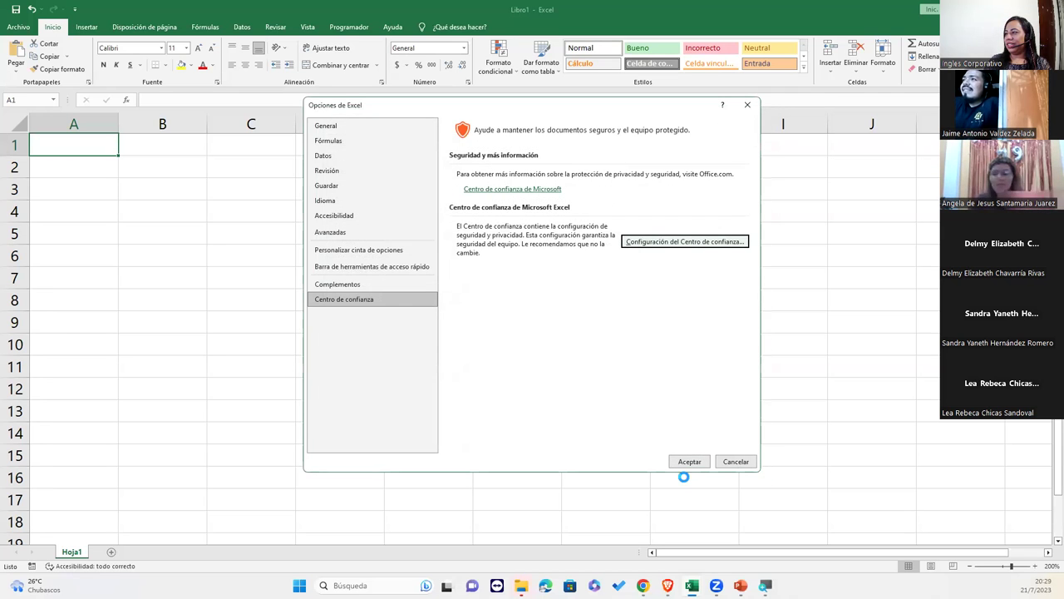
pyautogui.click(689, 463)
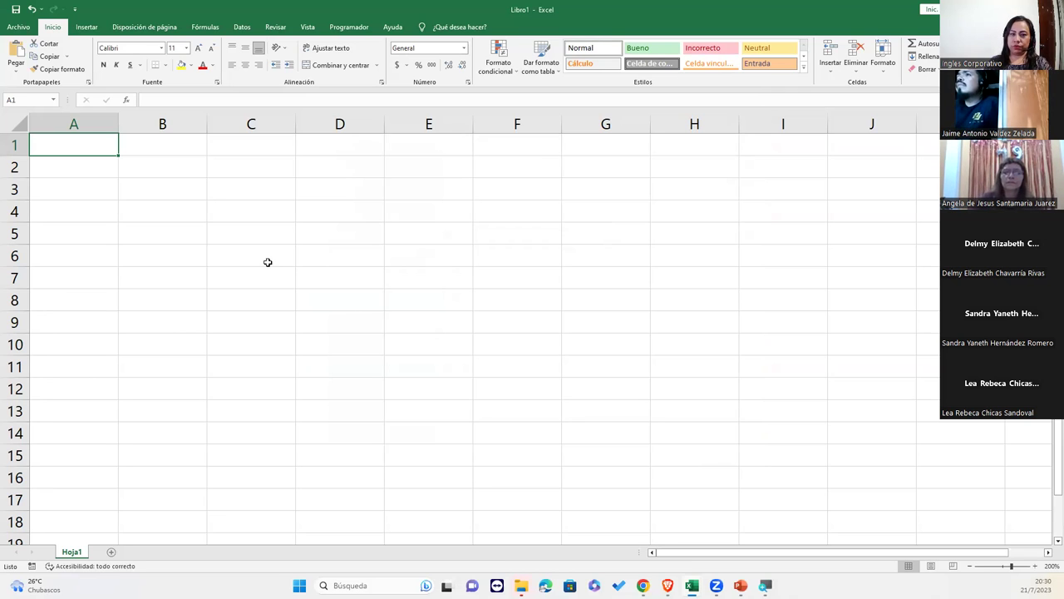
pyautogui.click(89, 167)
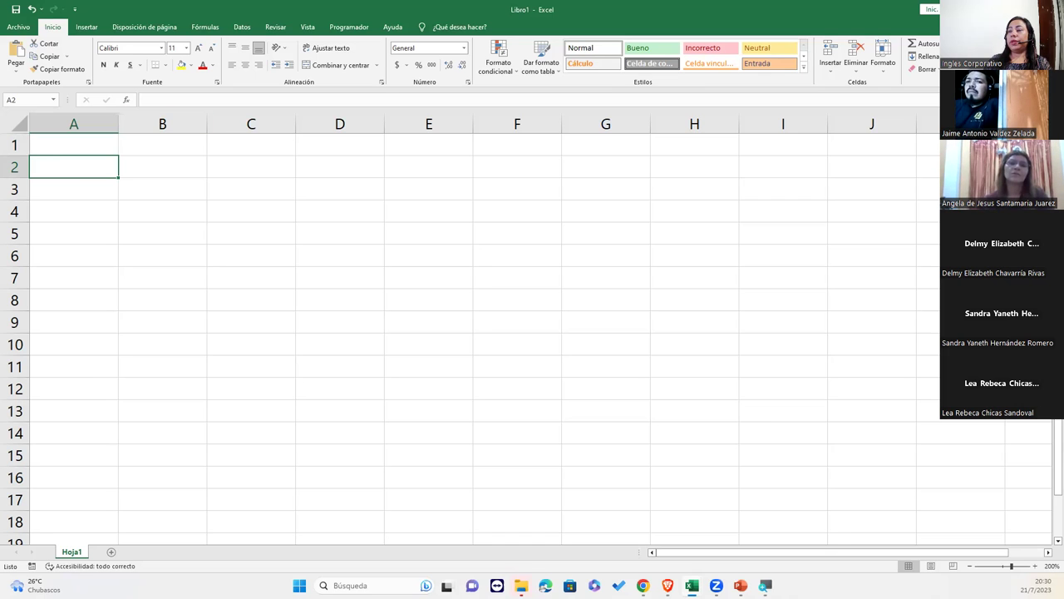
pyautogui.click(20, 28)
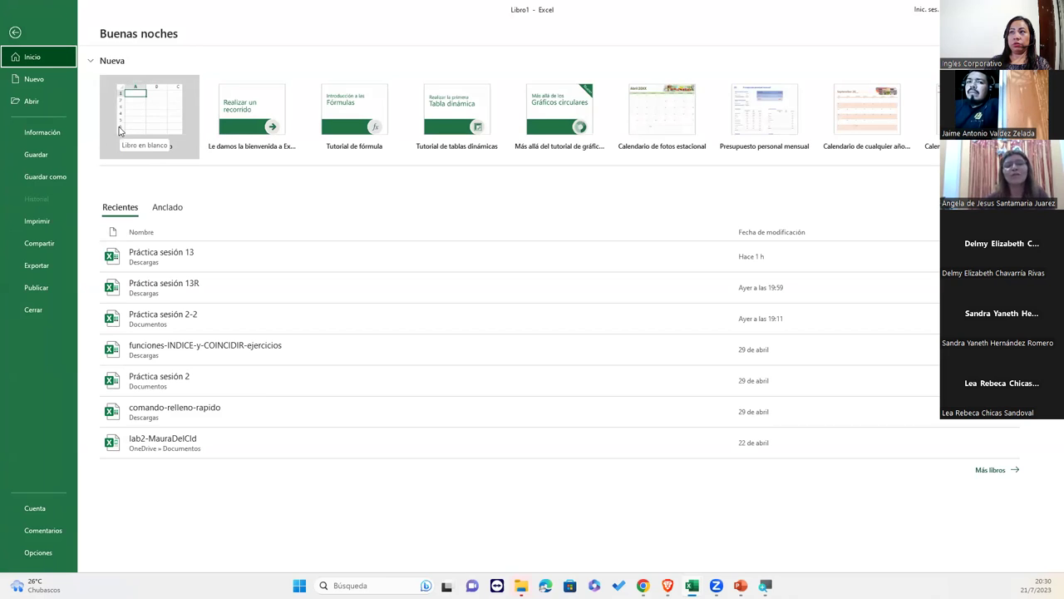
pyautogui.click(119, 131)
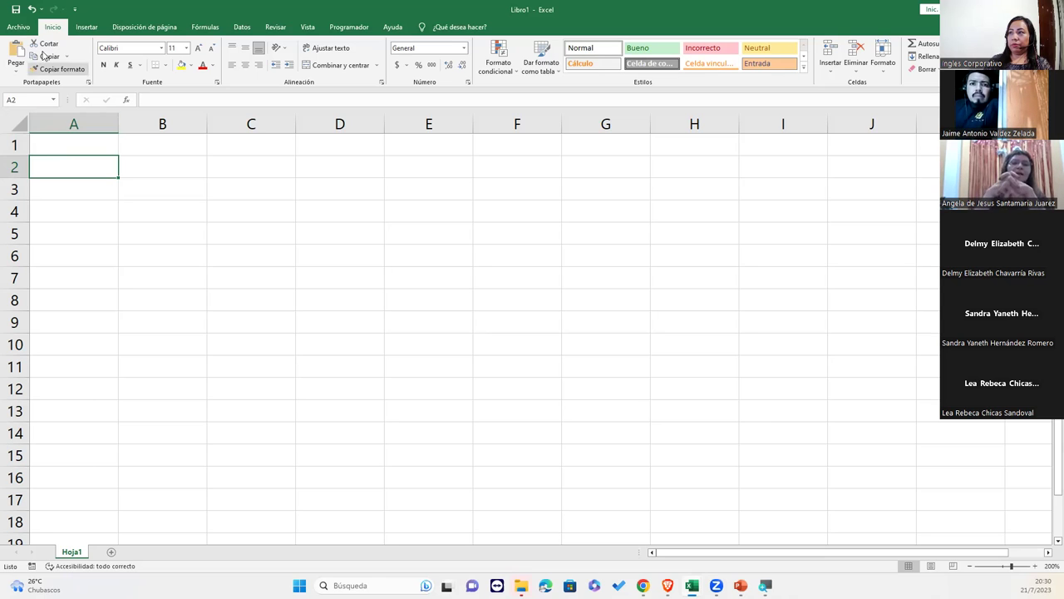
# Start saving the workbook under a new name and choose Descargas as the destination folder
pyautogui.click(18, 27)
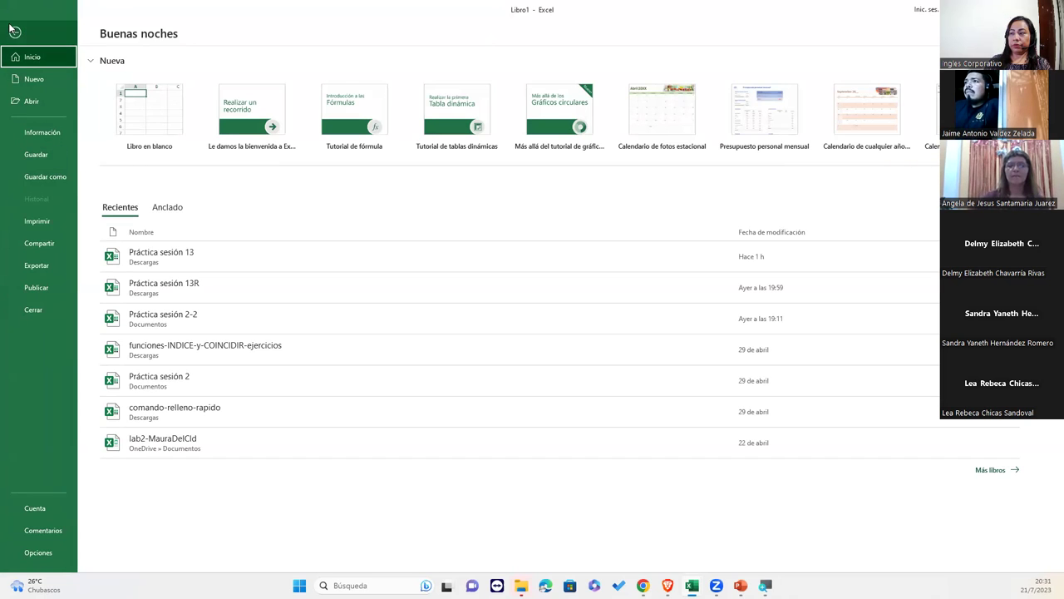
pyautogui.click(59, 176)
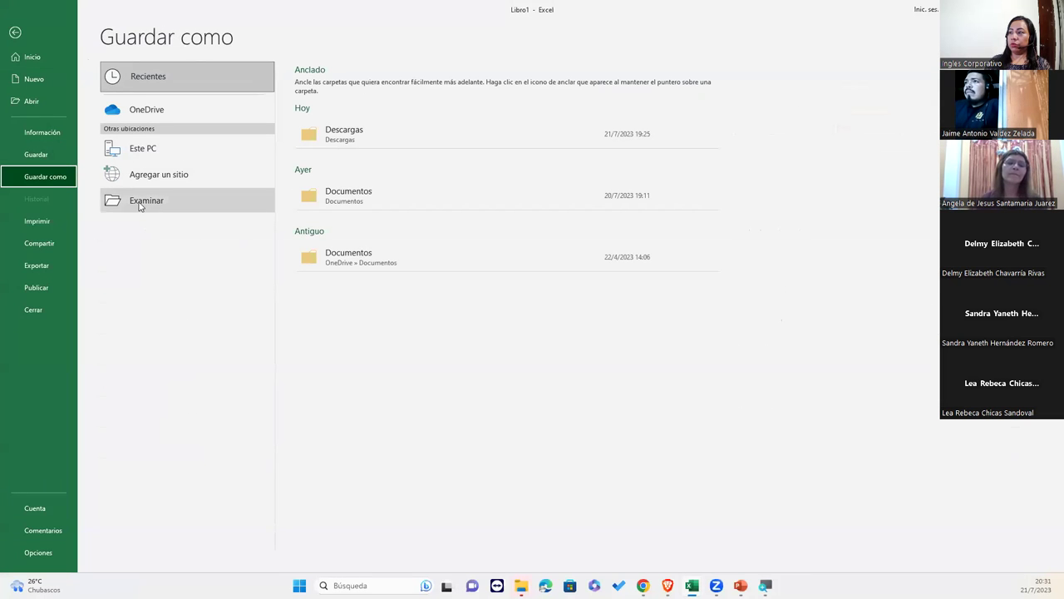
pyautogui.click(140, 205)
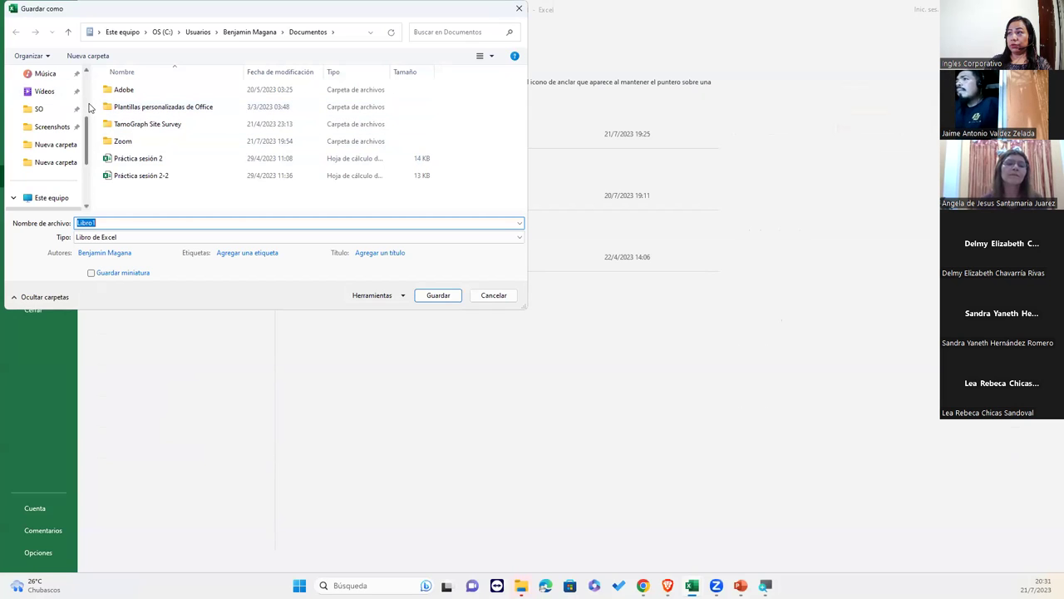
pyautogui.scroll(3, 58, 110)
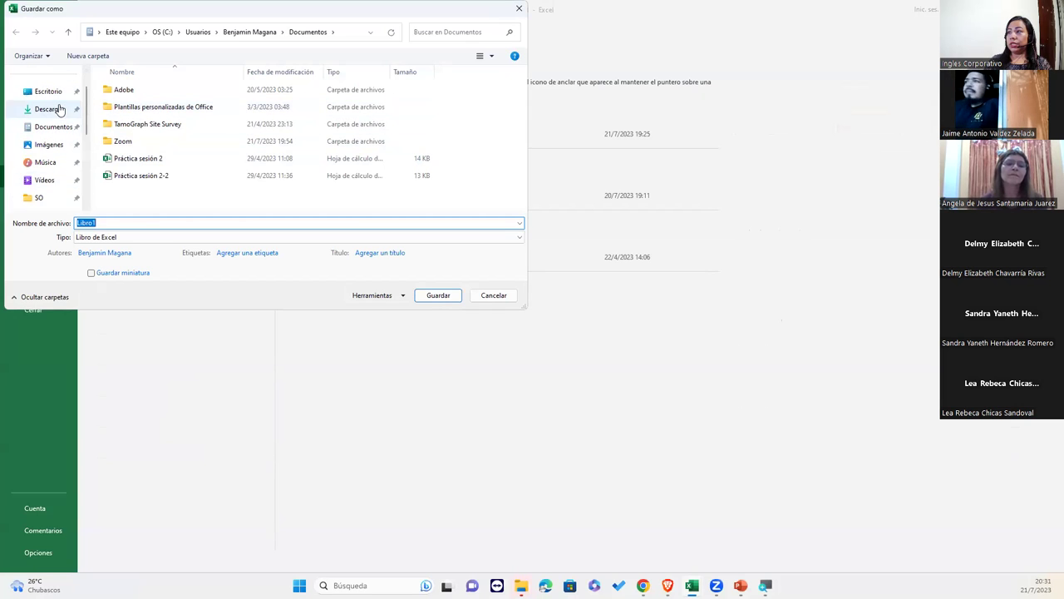
pyautogui.click(50, 109)
pyautogui.click(150, 224)
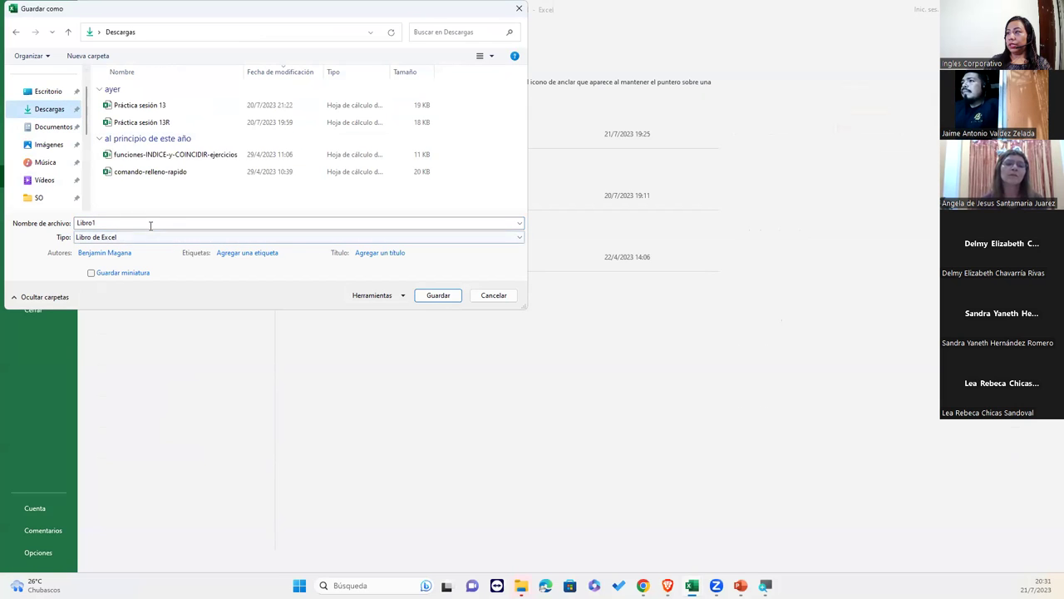
# Name the file "Práctica sesión 14 Macros", reusing the name of the existing file Práctica sesión 13
pyautogui.click(152, 107)
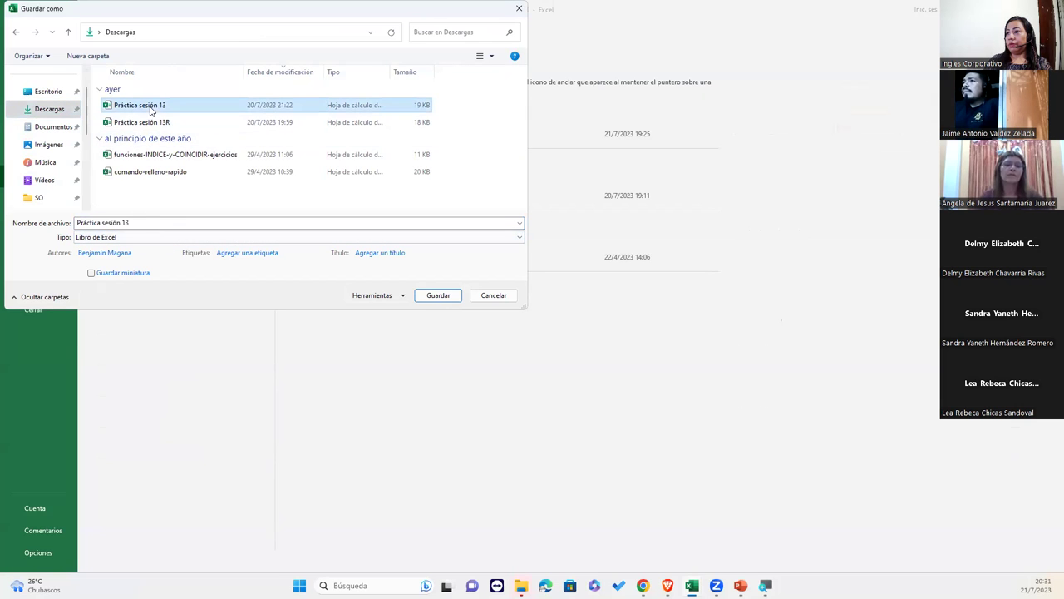
pyautogui.click(153, 222)
pyautogui.click(153, 221)
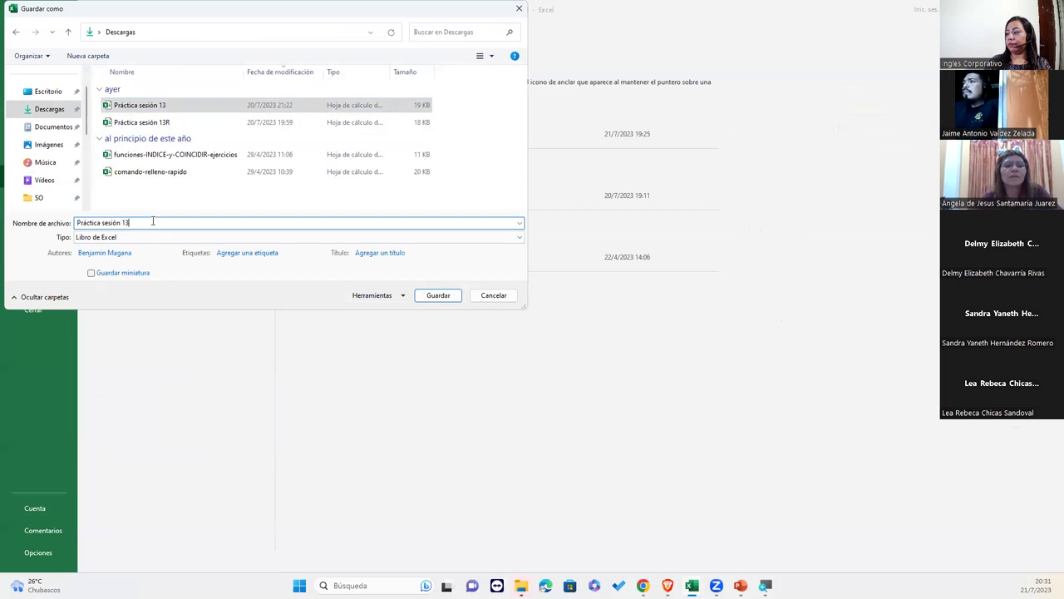
pyautogui.press('BackSpace')
pyautogui.write('4')
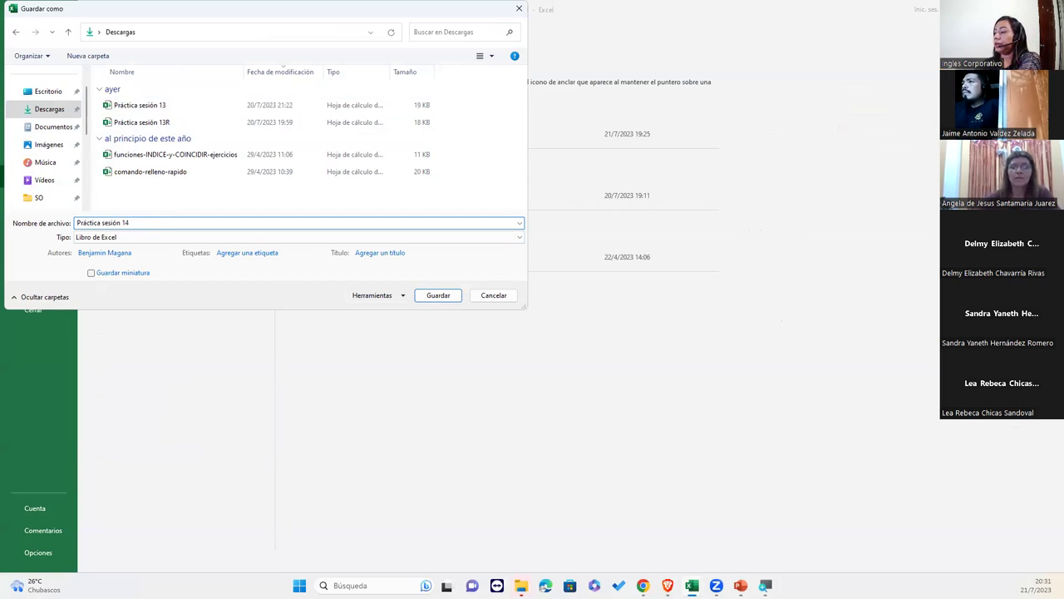
pyautogui.write(' Macros')
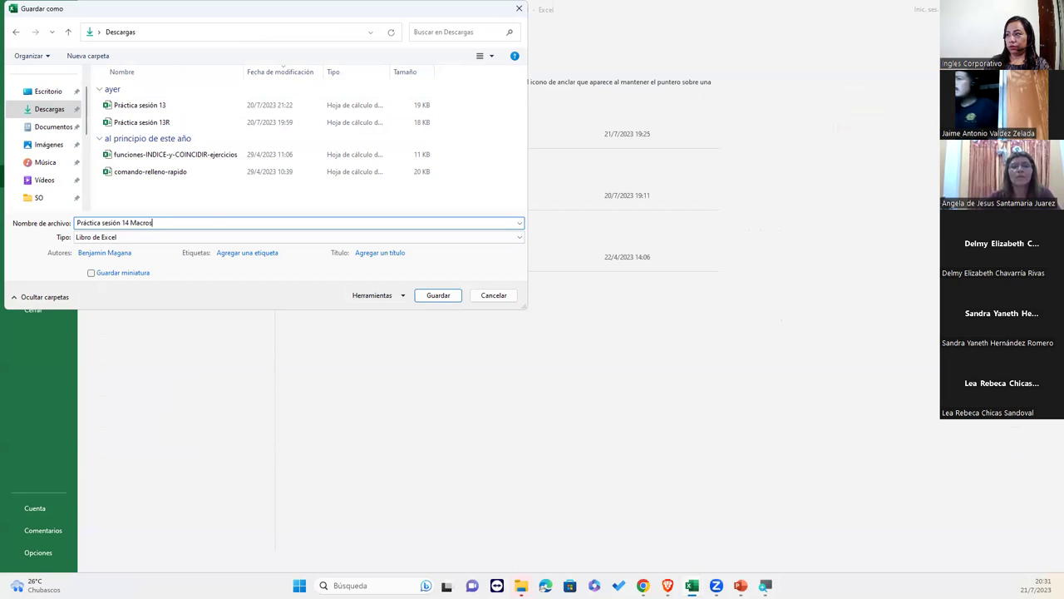
# Set the file type to "Libro de Excel habilitado para macros" and save the workbook
pyautogui.click(94, 238)
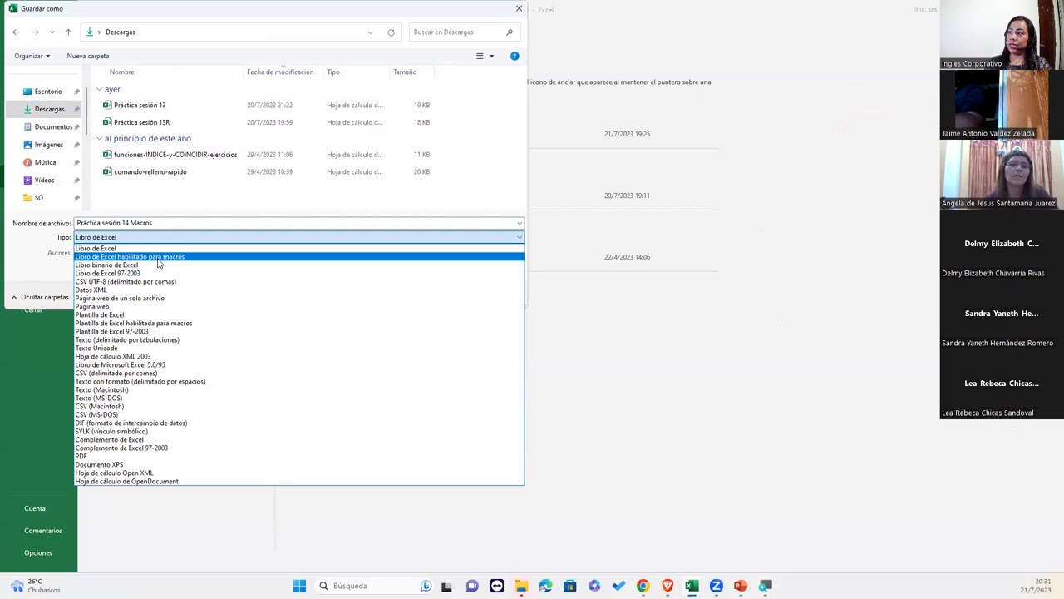
pyautogui.click(158, 258)
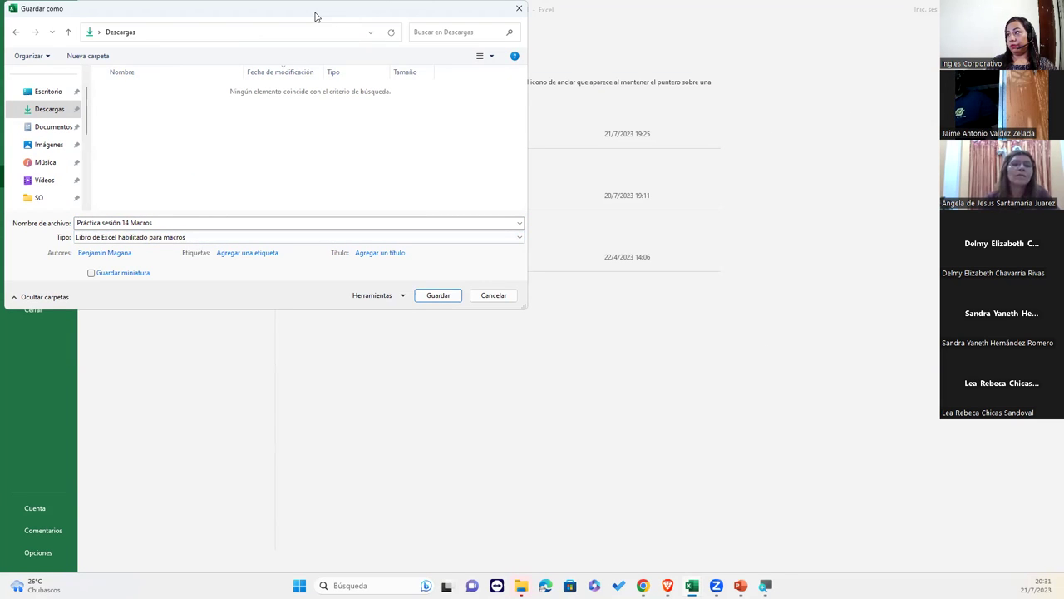
pyautogui.moveTo(327, 20); pyautogui.dragTo(590, 129)
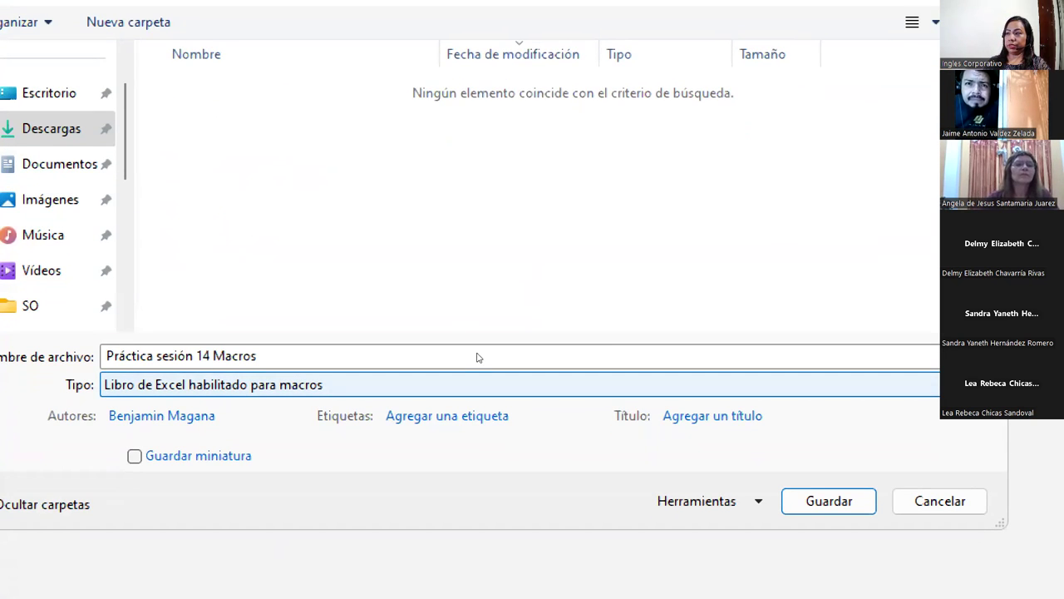
pyautogui.hotkey('alt', 'Down')
pyautogui.press('Return')
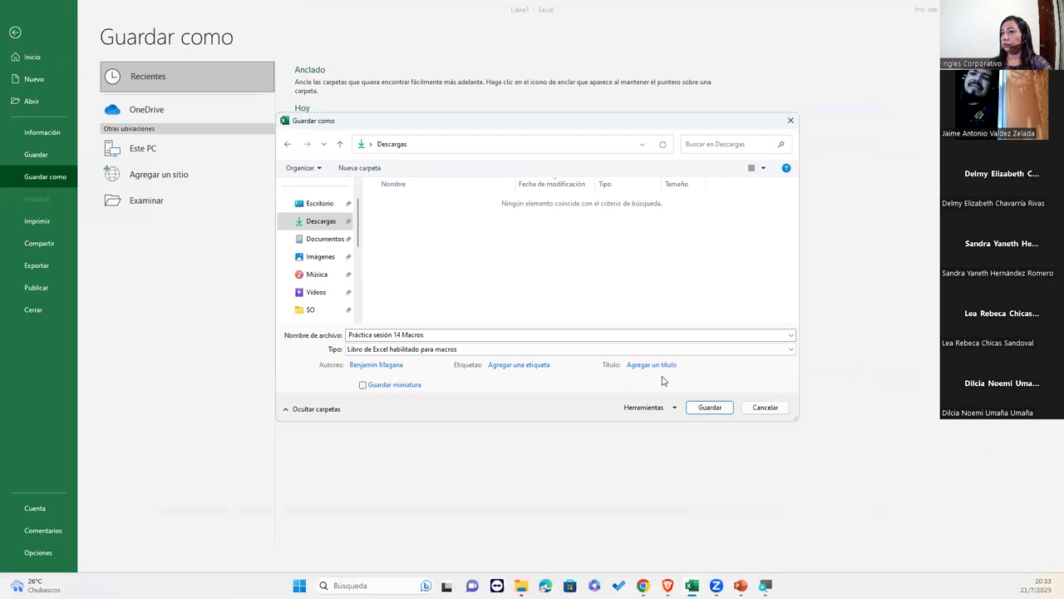
pyautogui.click(711, 413)
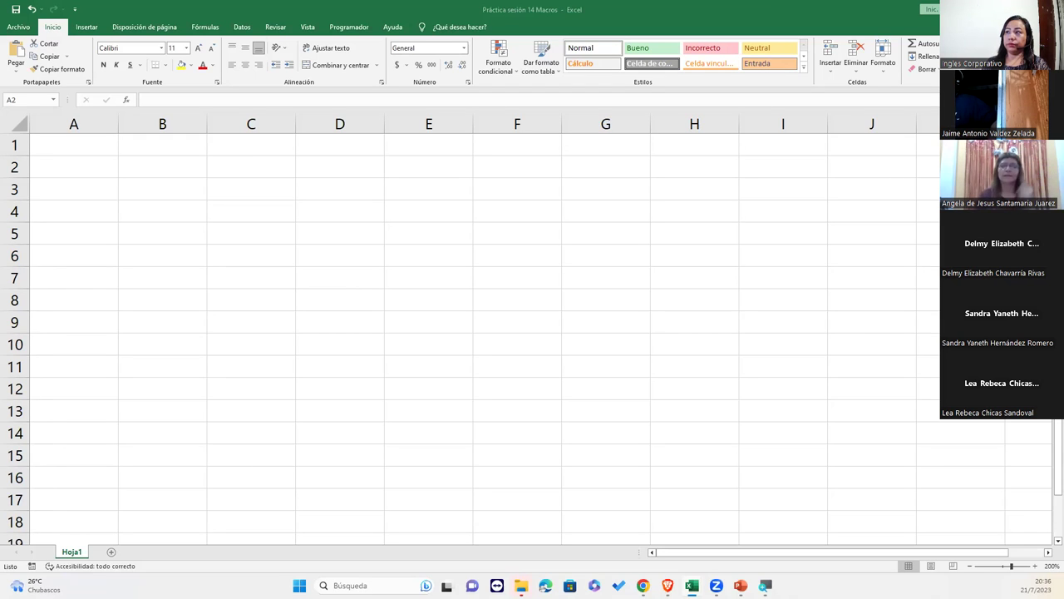
# Display the Programador commands and select cell C2 on Hoja1
pyautogui.click(349, 29)
pyautogui.click(349, 29)
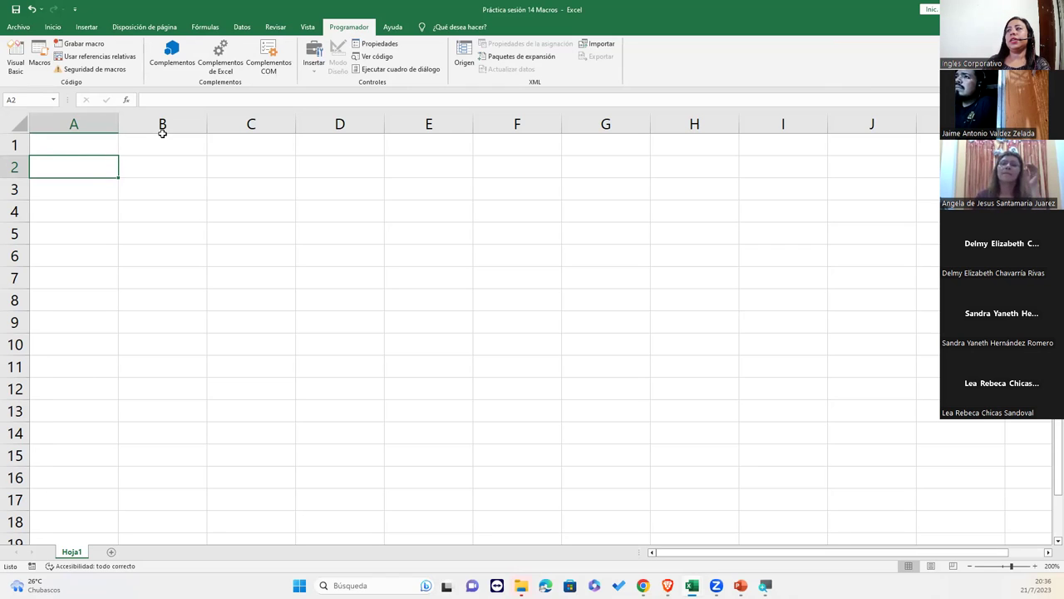
pyautogui.click(231, 173)
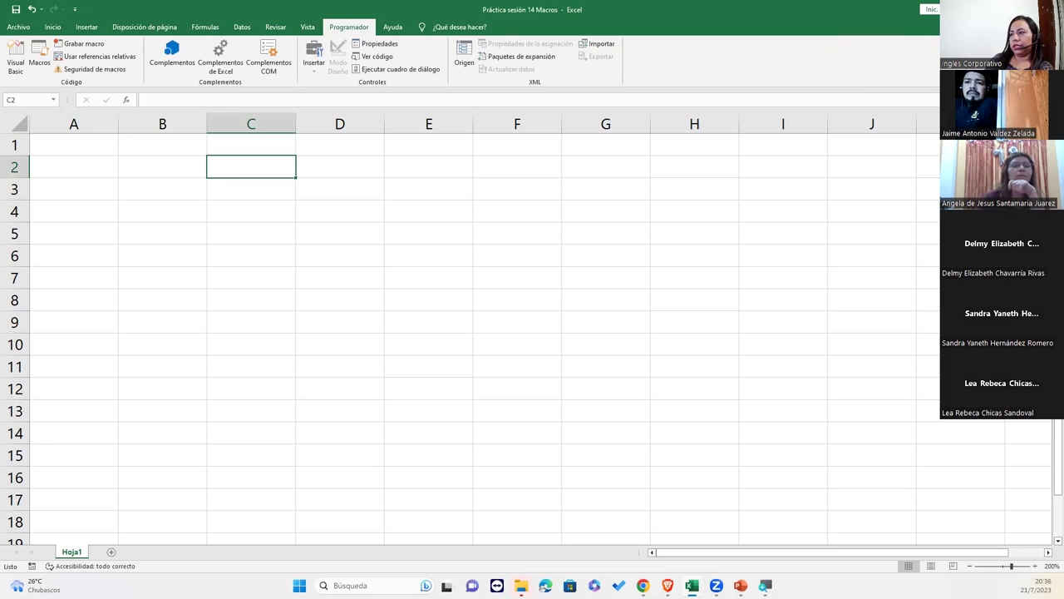
pyautogui.click(35, 585)
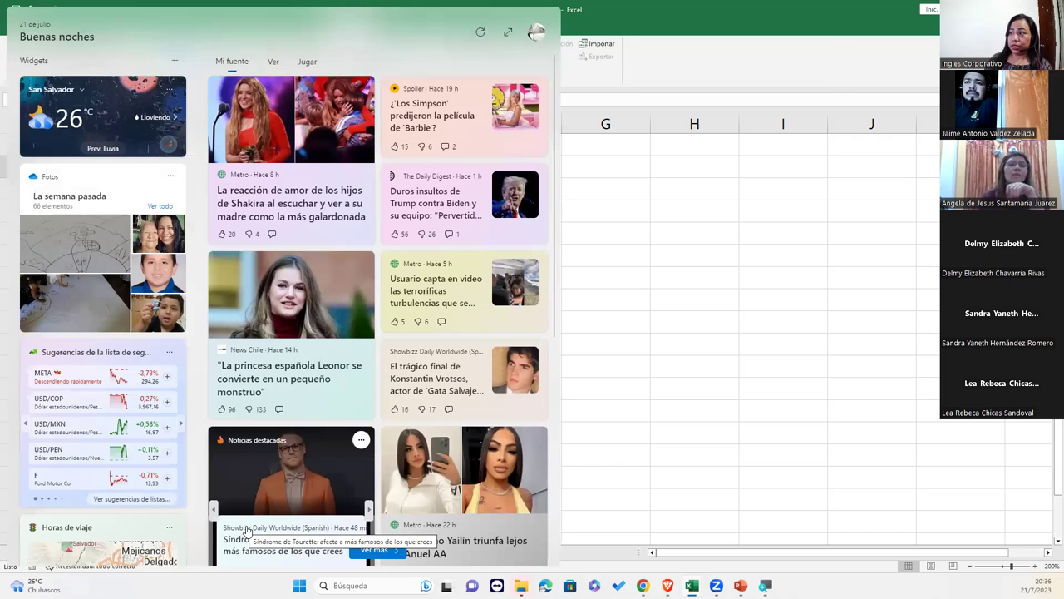
pyautogui.click(789, 454)
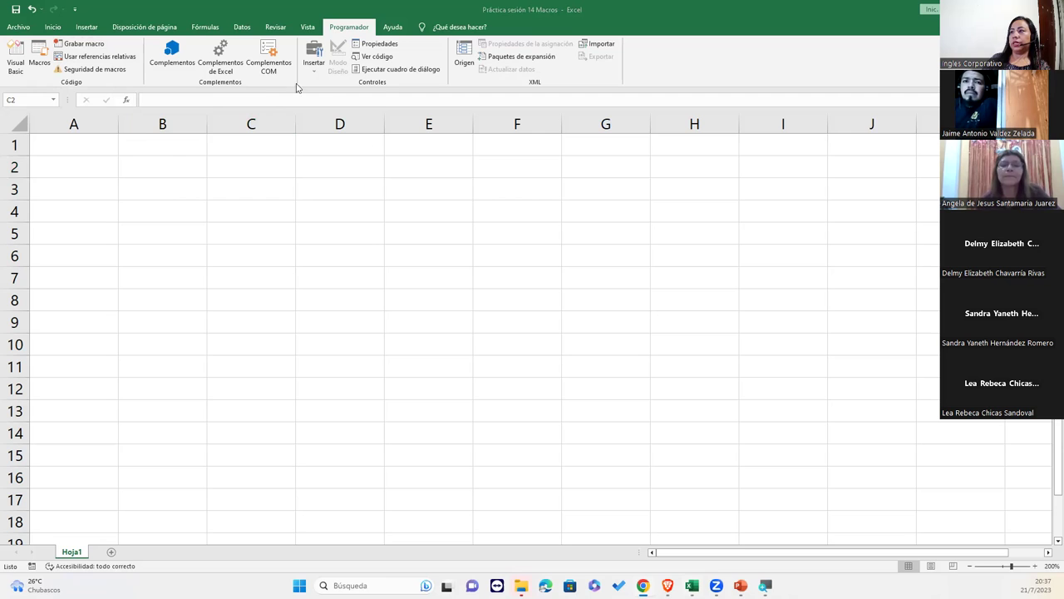
# Start recording a new macro and name it MiFirma
pyautogui.click(87, 44)
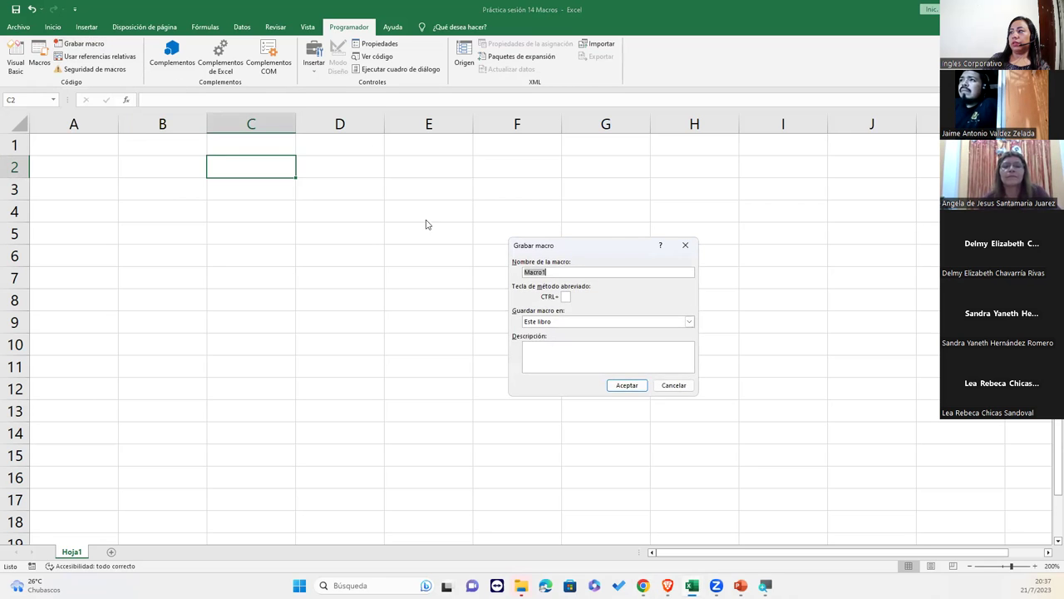
pyautogui.moveTo(605, 247); pyautogui.dragTo(425, 195)
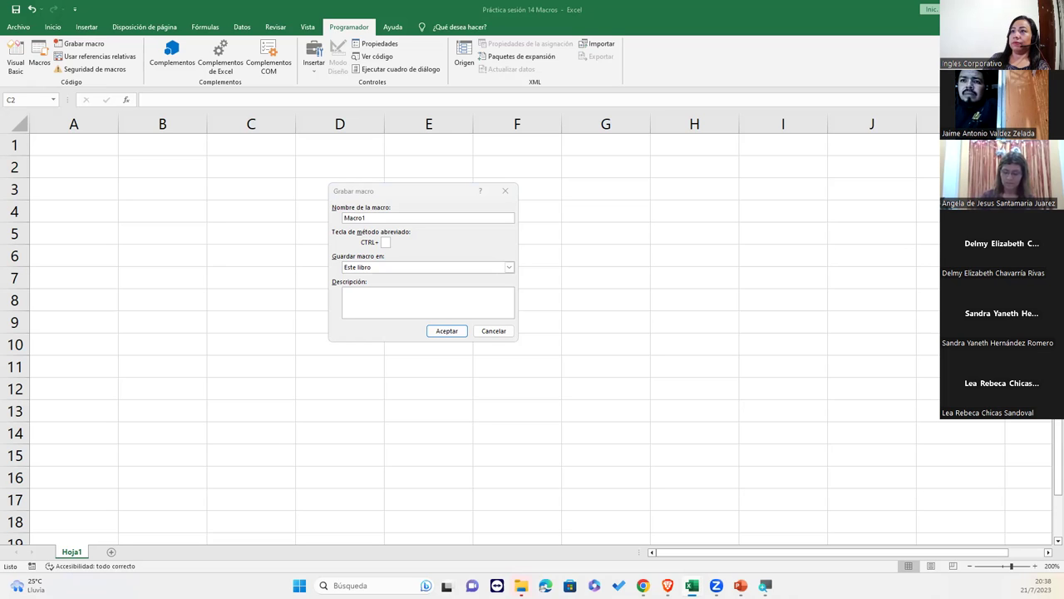
pyautogui.click(404, 216)
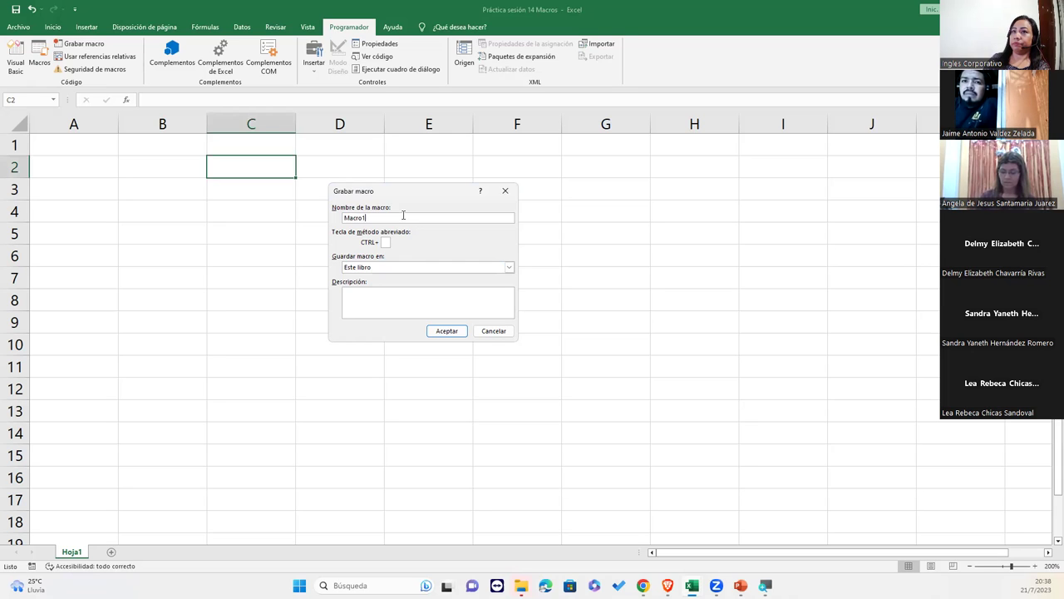
pyautogui.doubleClick(403, 215)
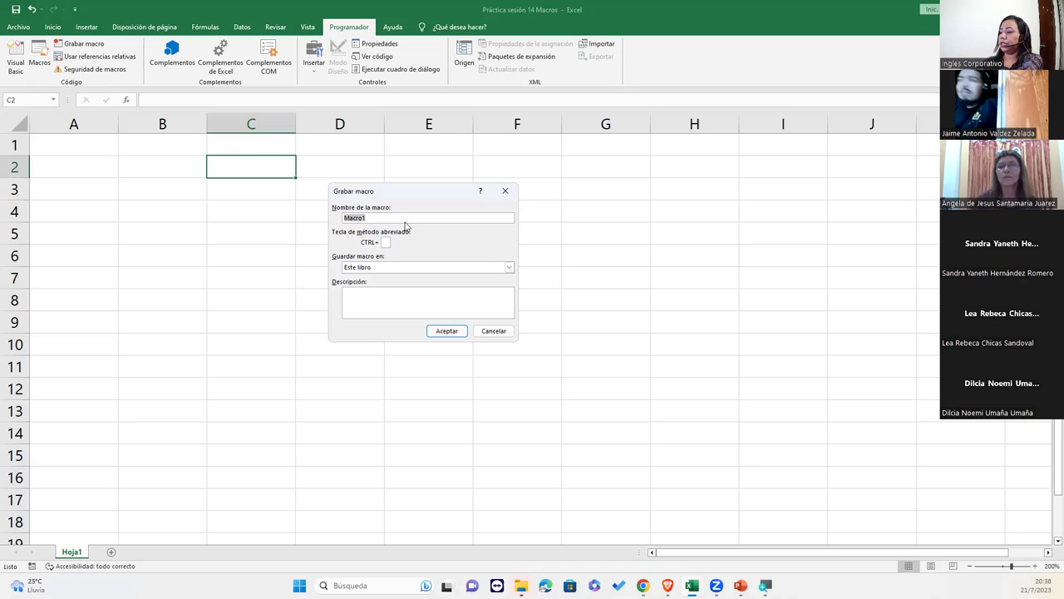
pyautogui.write('Mi')
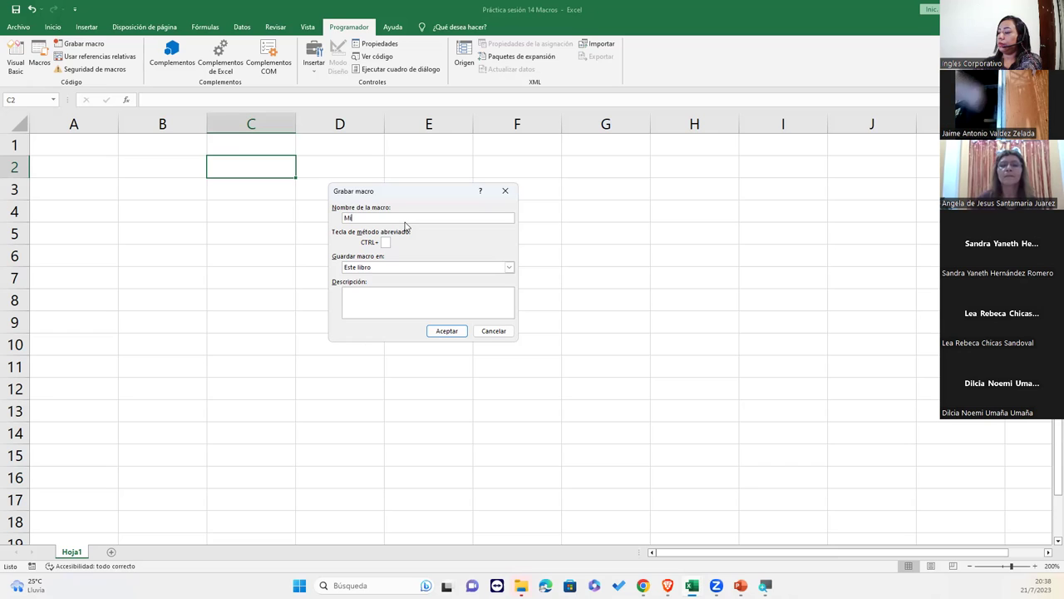
pyautogui.write('Fir')
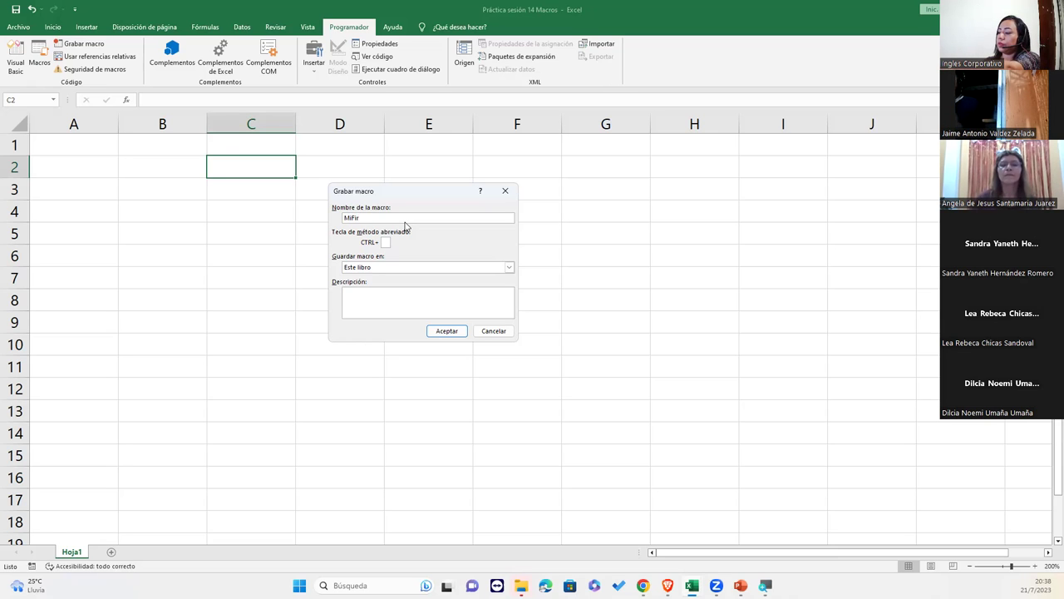
pyautogui.write('ma')
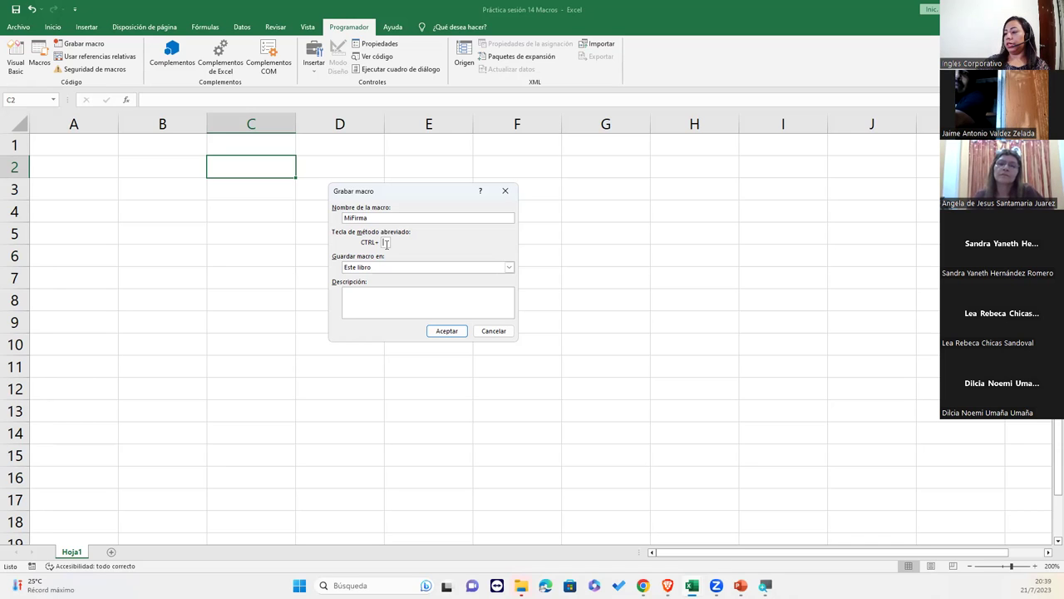
# Assign Ctrl+Mayús+F as the macro's shortcut and store the macro in "Este libro"
pyautogui.write('P')
pyautogui.write('F')
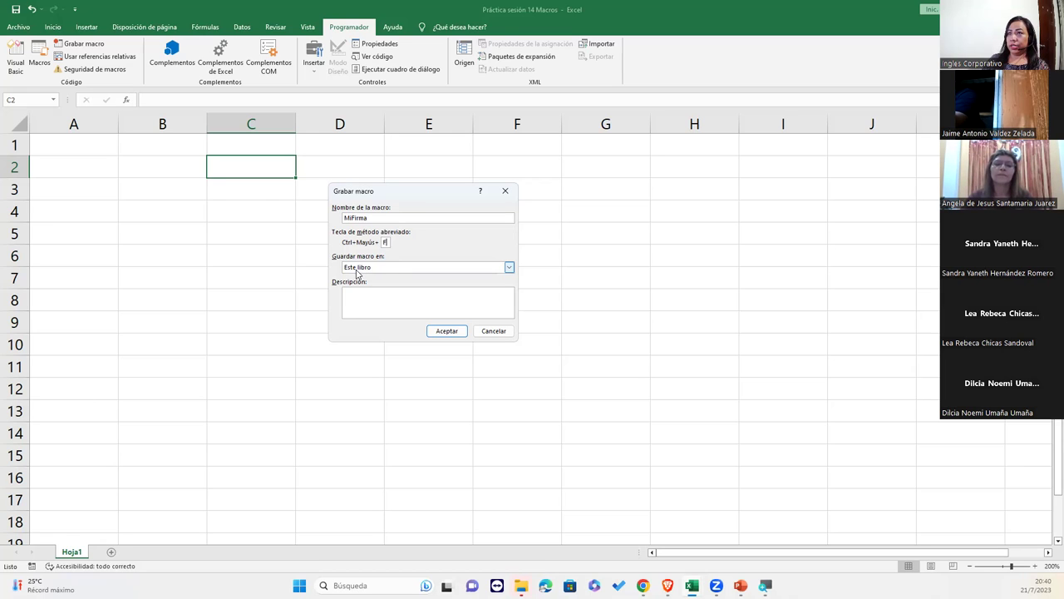
pyautogui.click(357, 268)
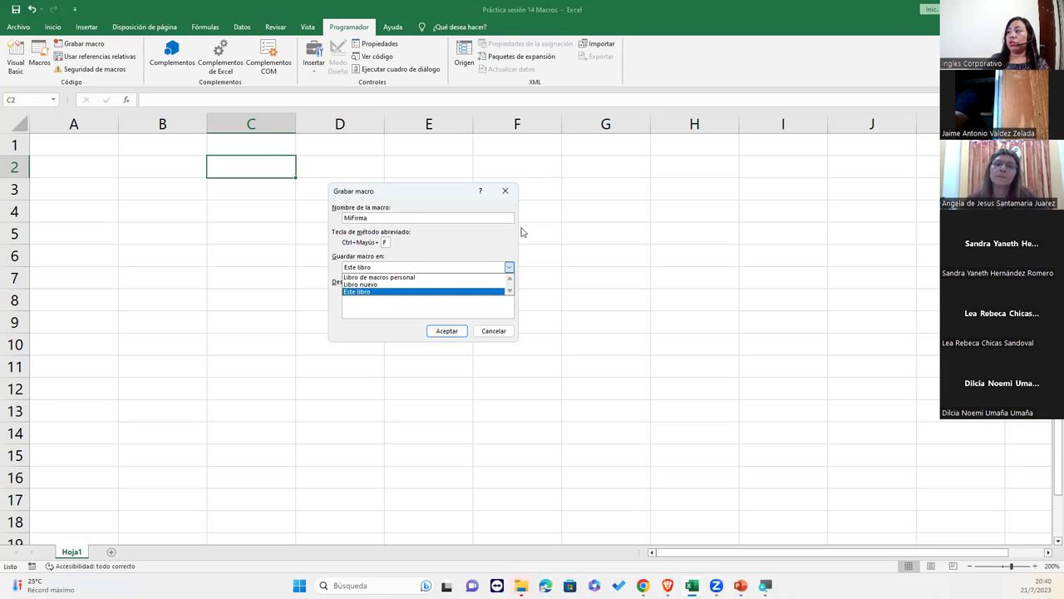
pyautogui.click(474, 236)
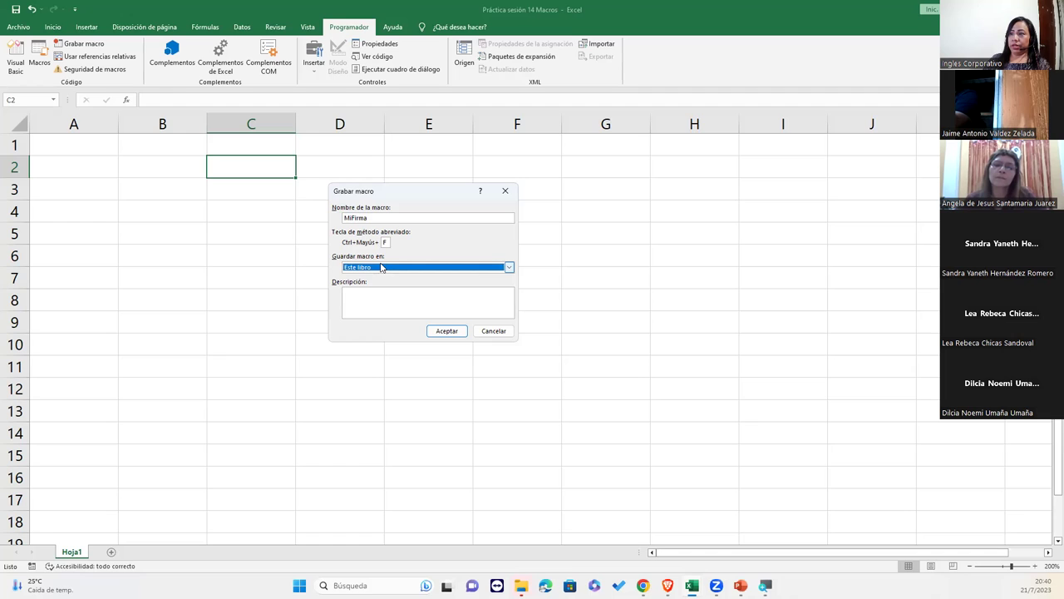
pyautogui.click(377, 296)
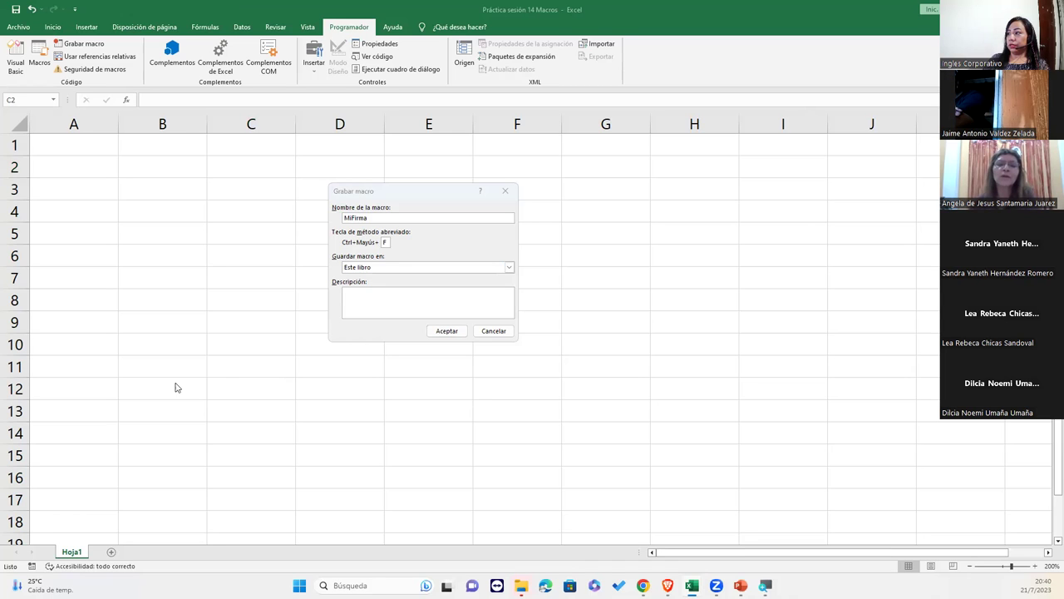
# Enter the macro description "Agrega mi Firma a la celda activa"
pyautogui.click(393, 310)
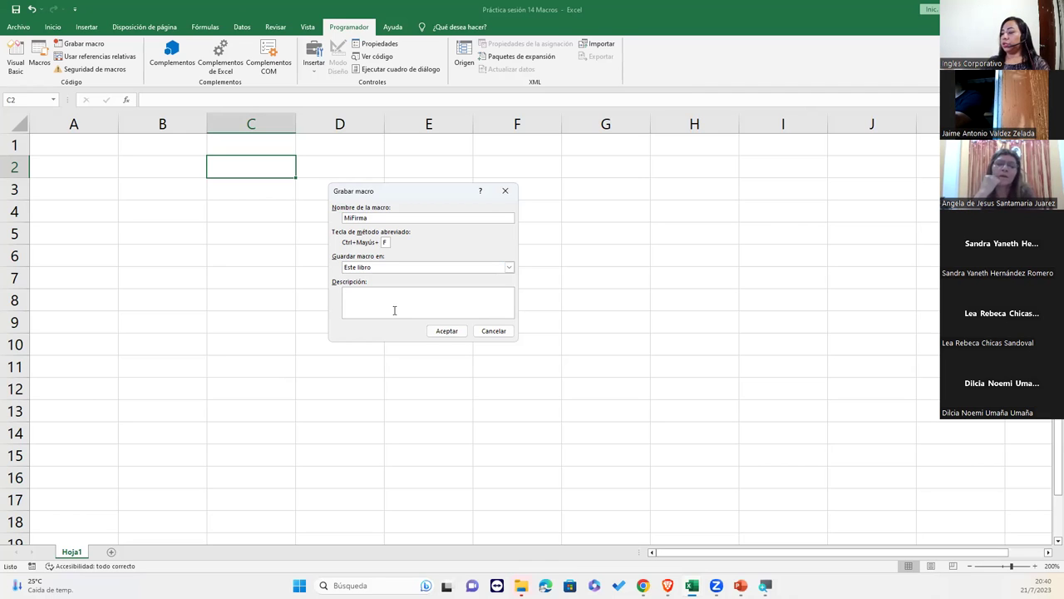
pyautogui.write('Age')
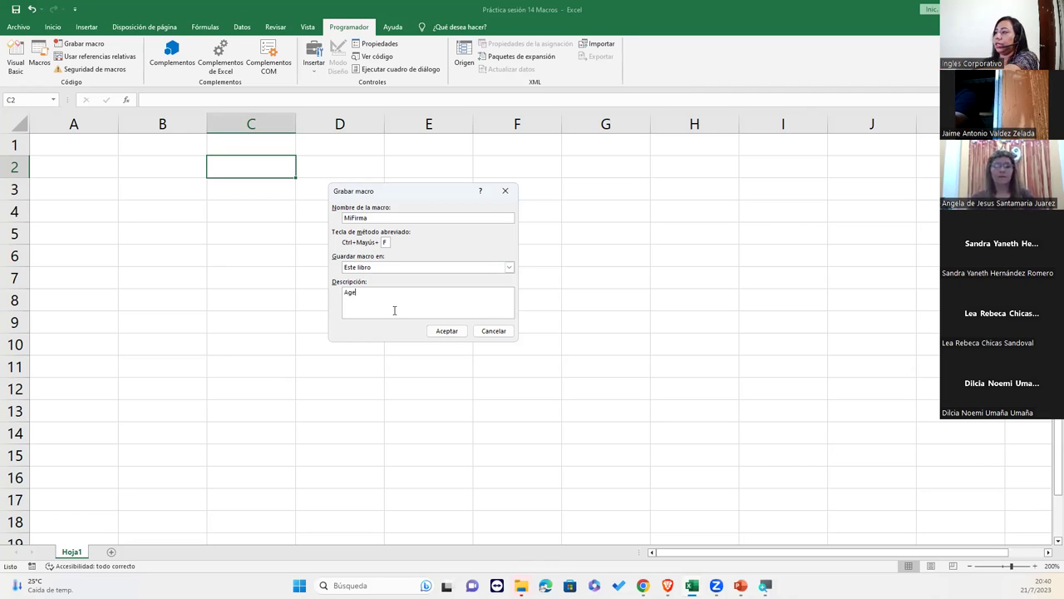
pyautogui.write('ega m')
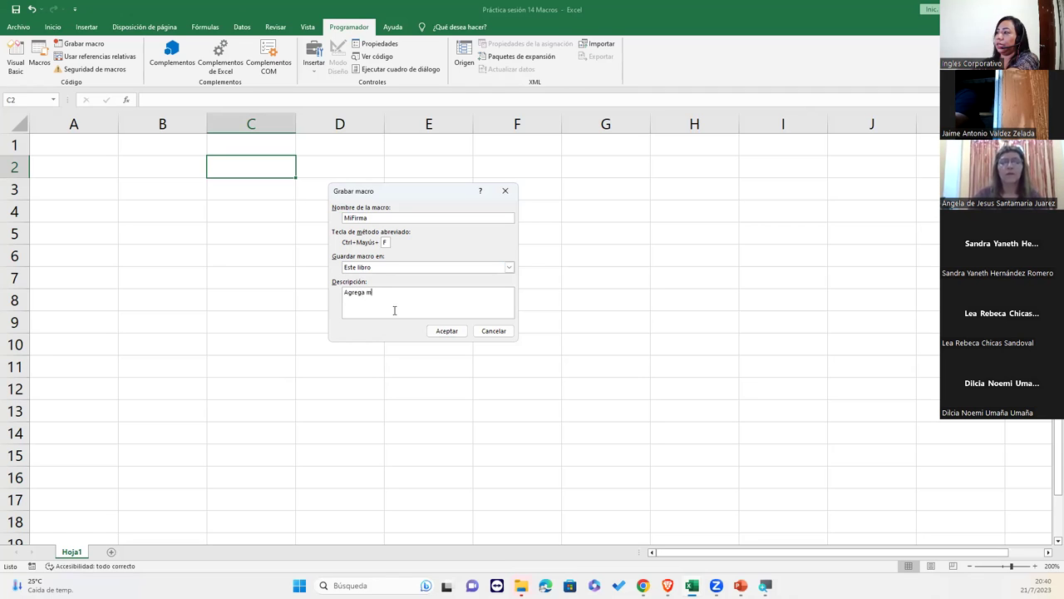
pyautogui.write('i Firm')
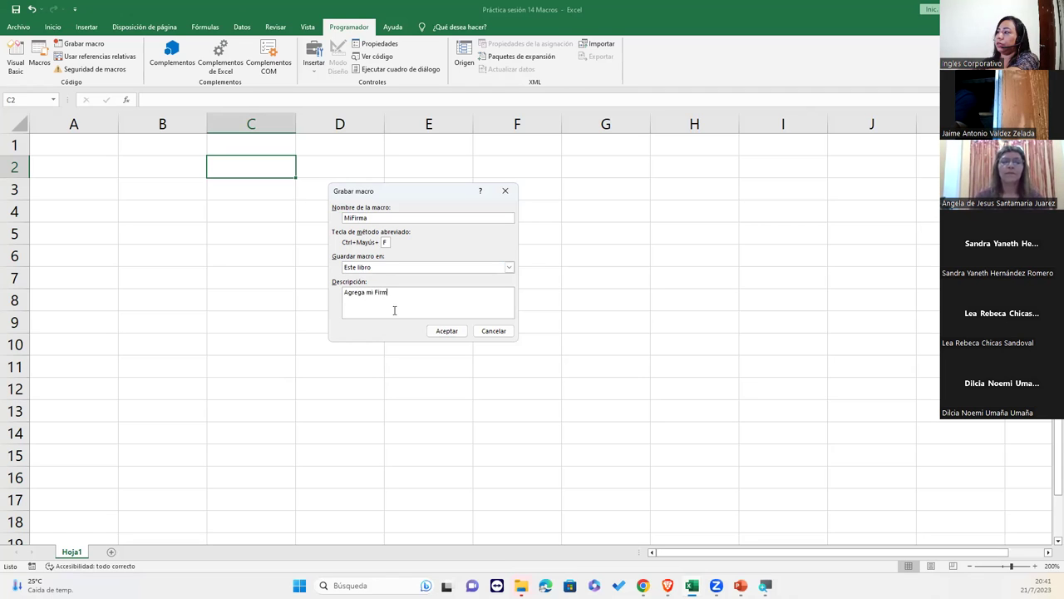
pyautogui.write('a a la celda acti')
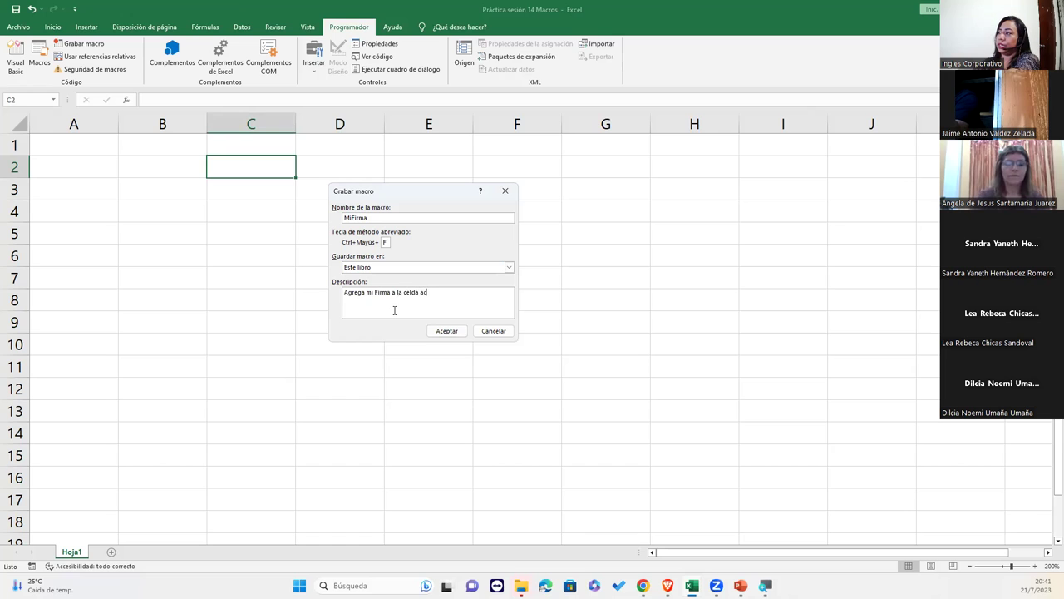
pyautogui.write('va')
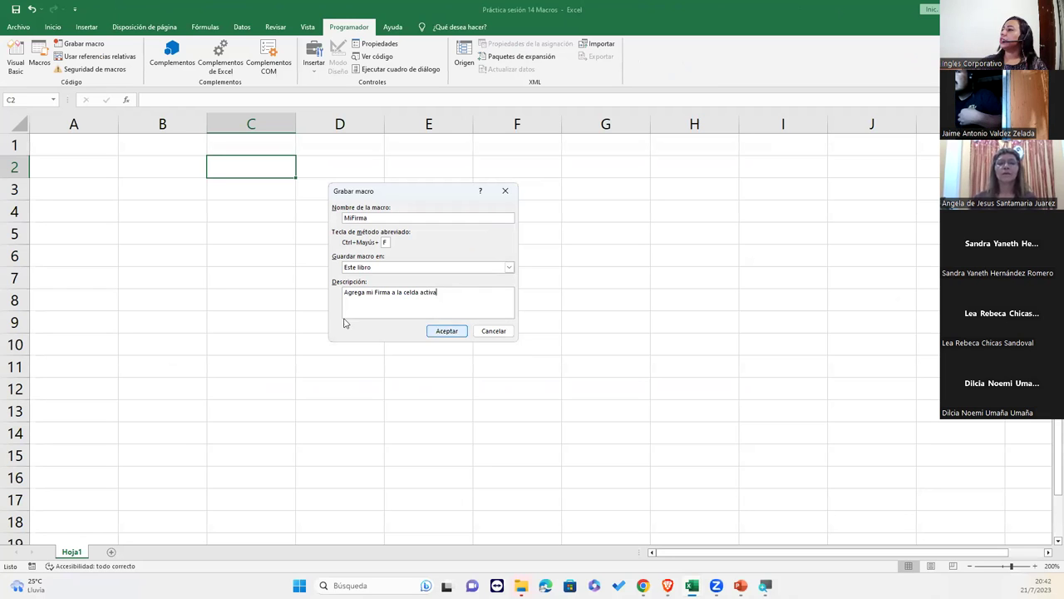
# Confirm the macro settings, record entering the title "Licenciada" with the signer's full name in C2, and stop recording
pyautogui.click(454, 335)
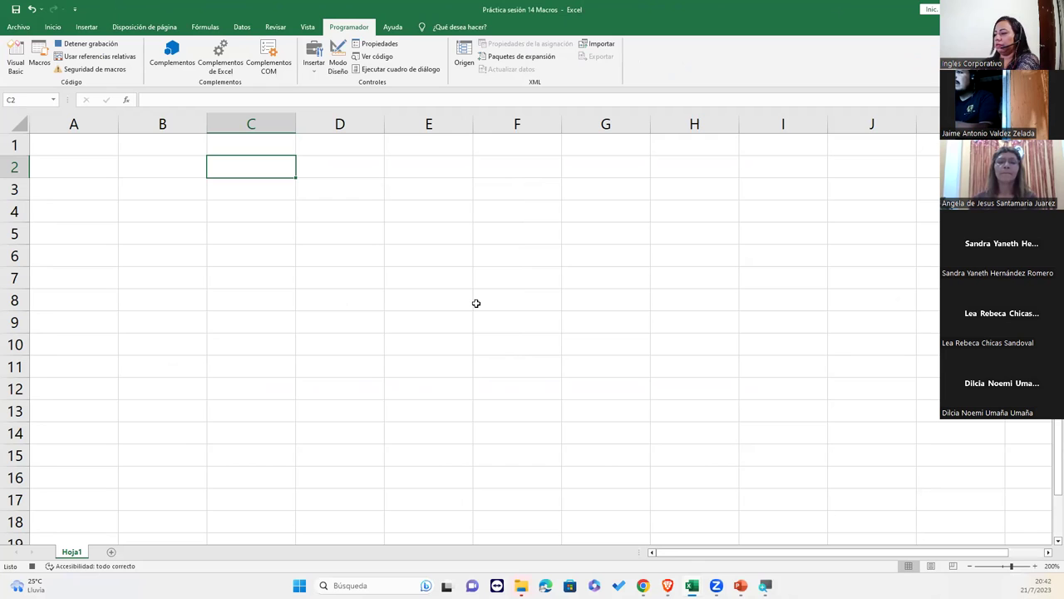
pyautogui.write('Lice ')
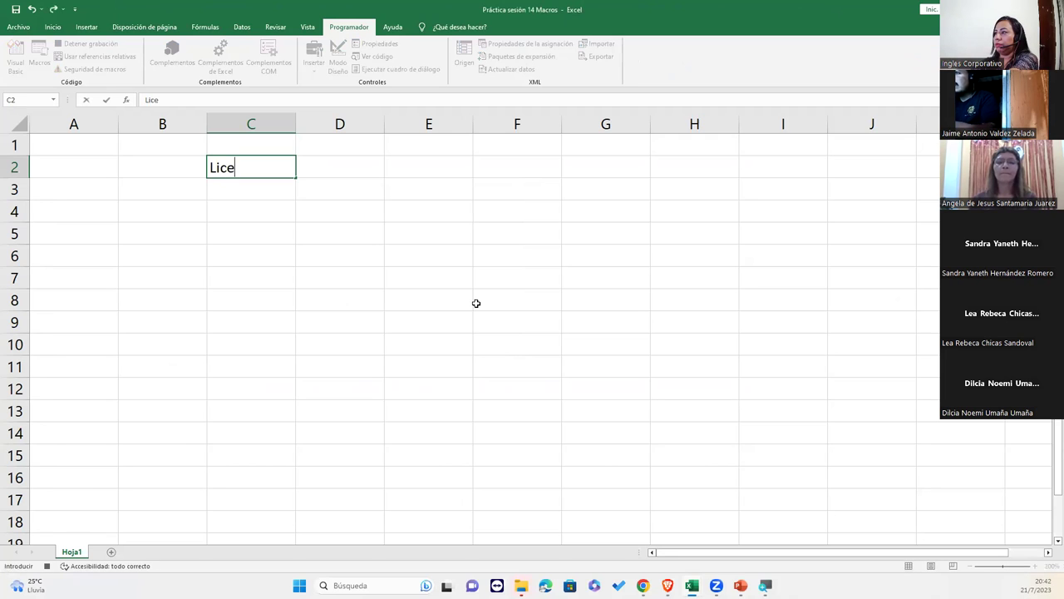
pyautogui.write('nciada ')
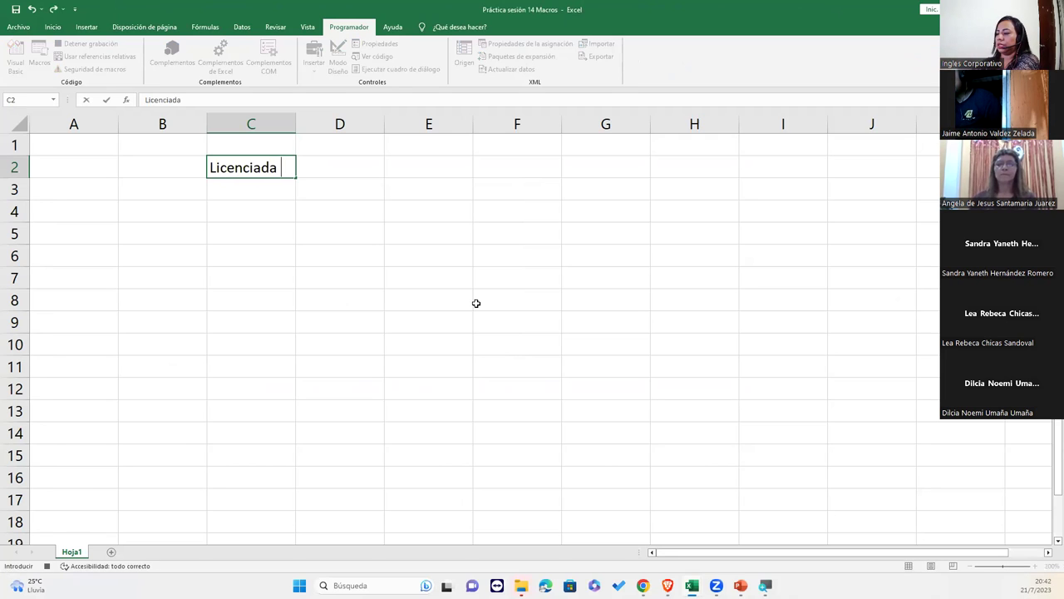
pyautogui.write('Maura Del Cid')
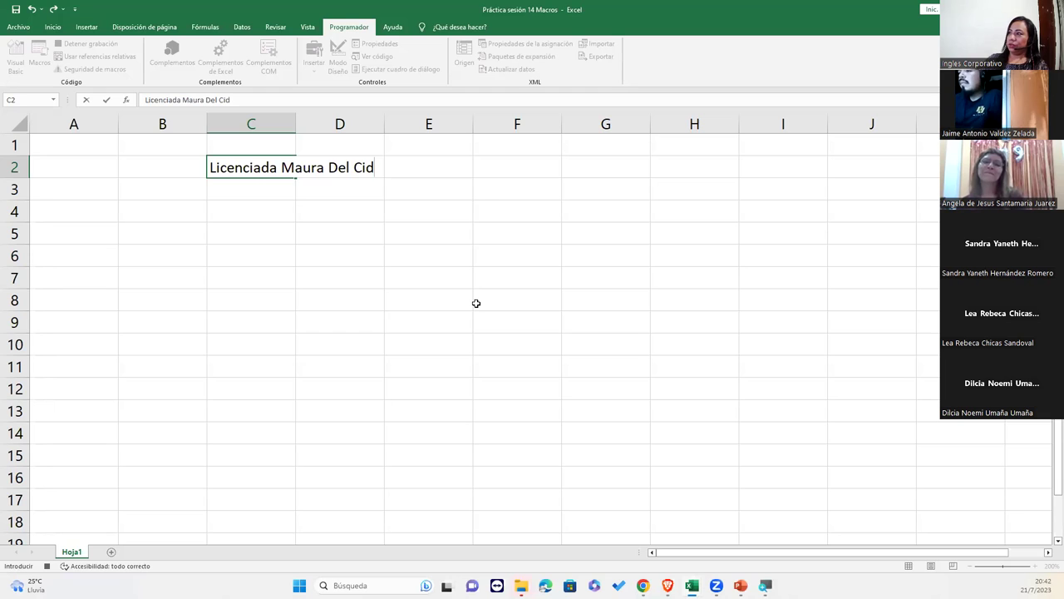
pyautogui.press('Return')
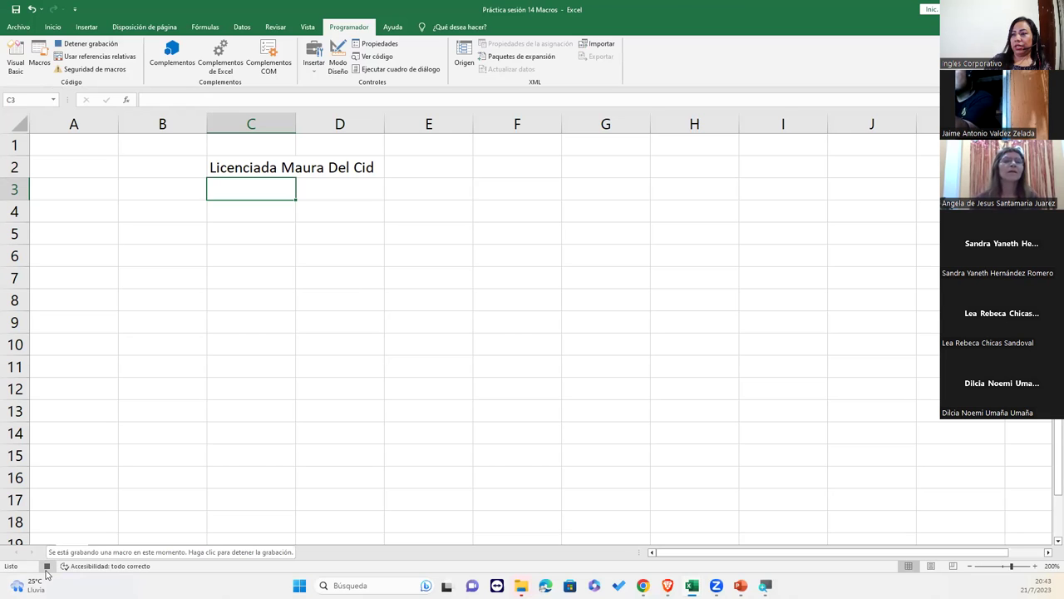
pyautogui.click(94, 42)
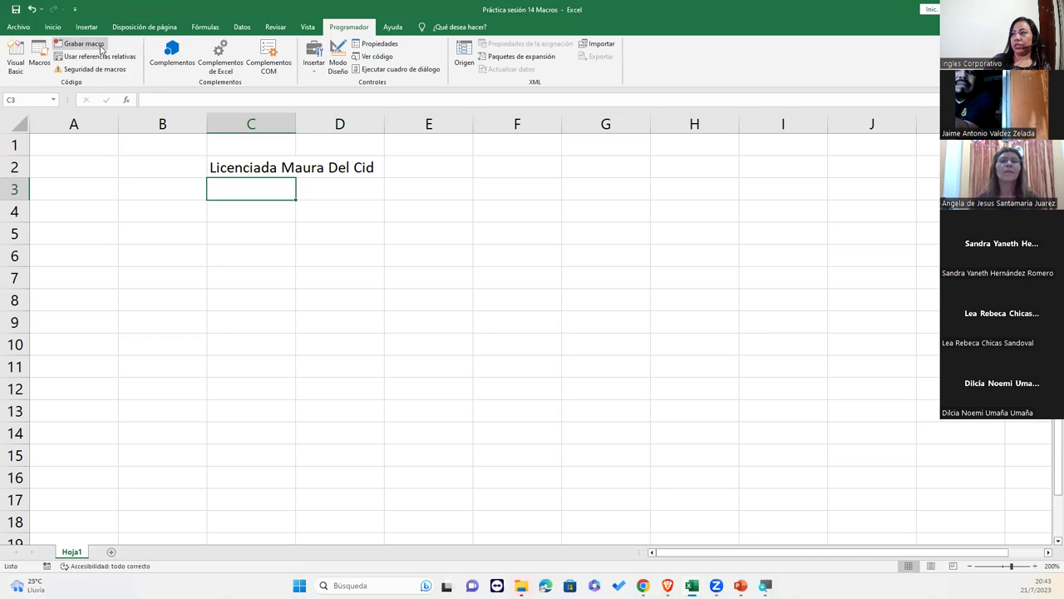
# Run the MiFirma macro with its shortcut in cells A4, A10 and A7 to insert the signature
pyautogui.click(481, 351)
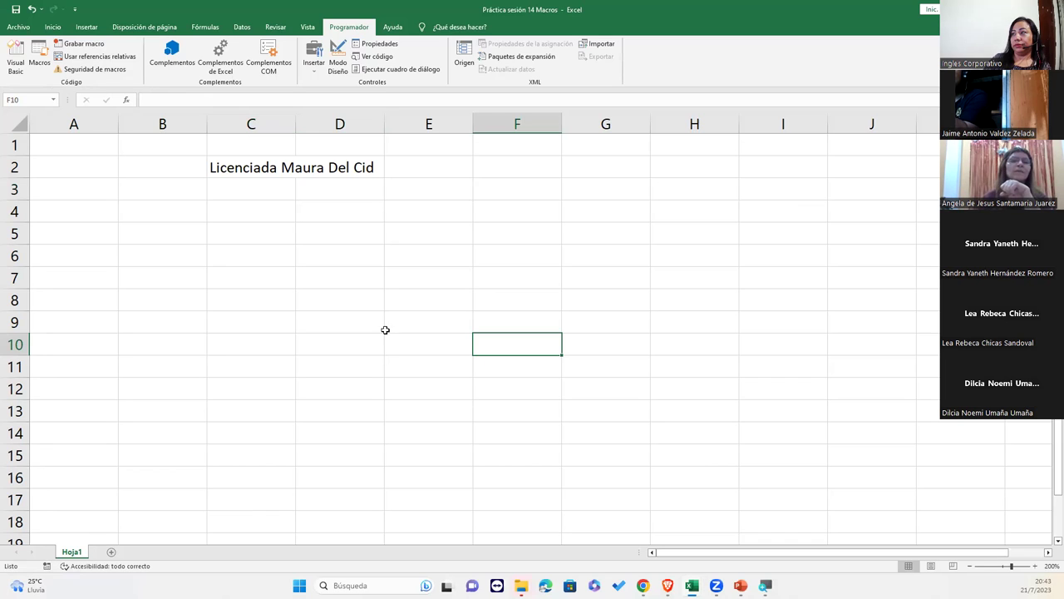
pyautogui.click(82, 300)
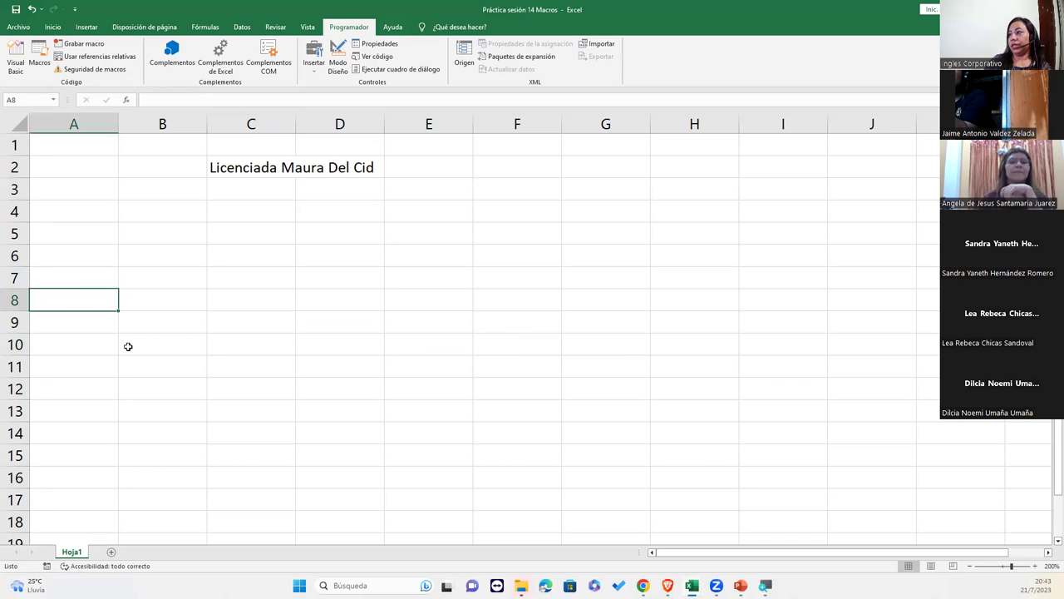
pyautogui.click(68, 218)
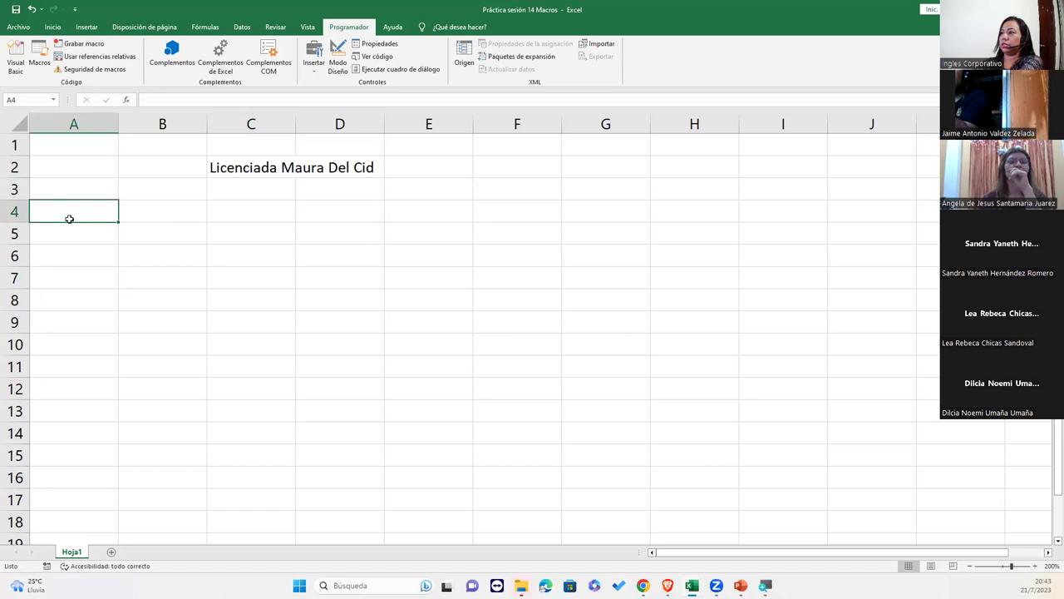
pyautogui.hotkey('ctrl', 'shift', 'm')
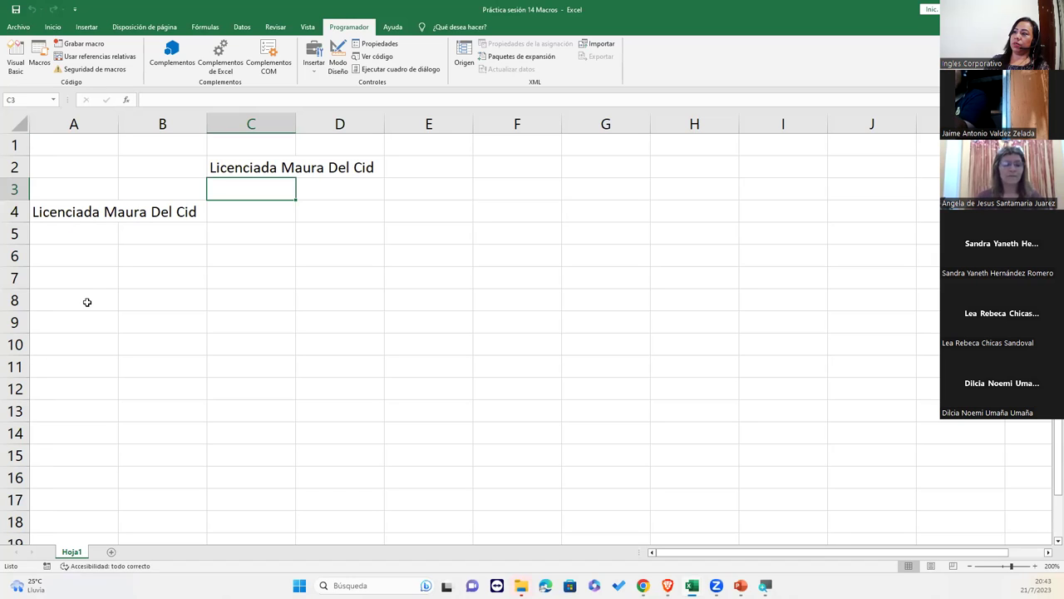
pyautogui.click(92, 340)
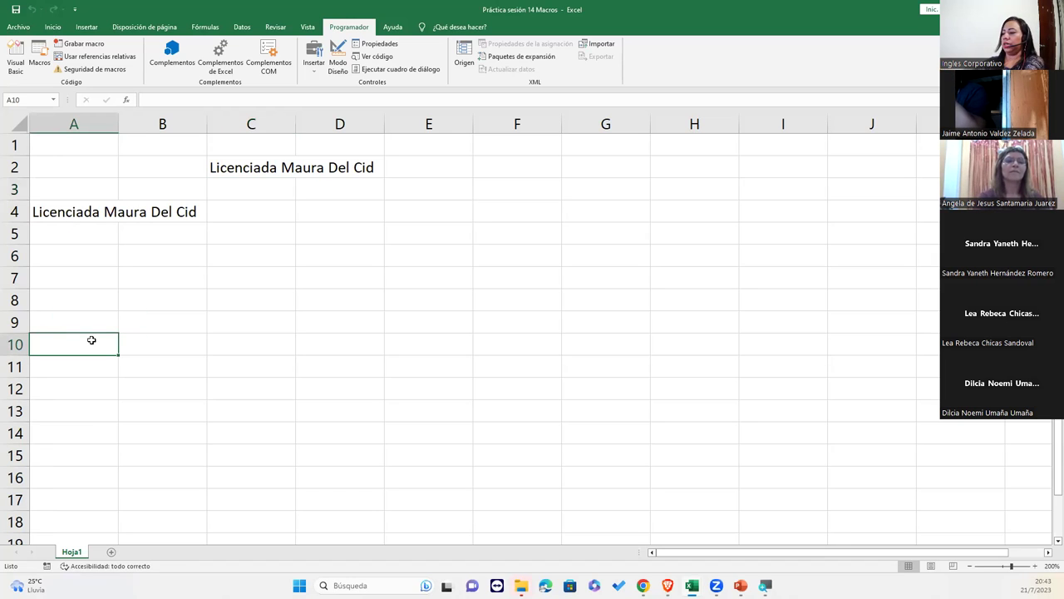
pyautogui.hotkey('ctrl', 'shift', 'm')
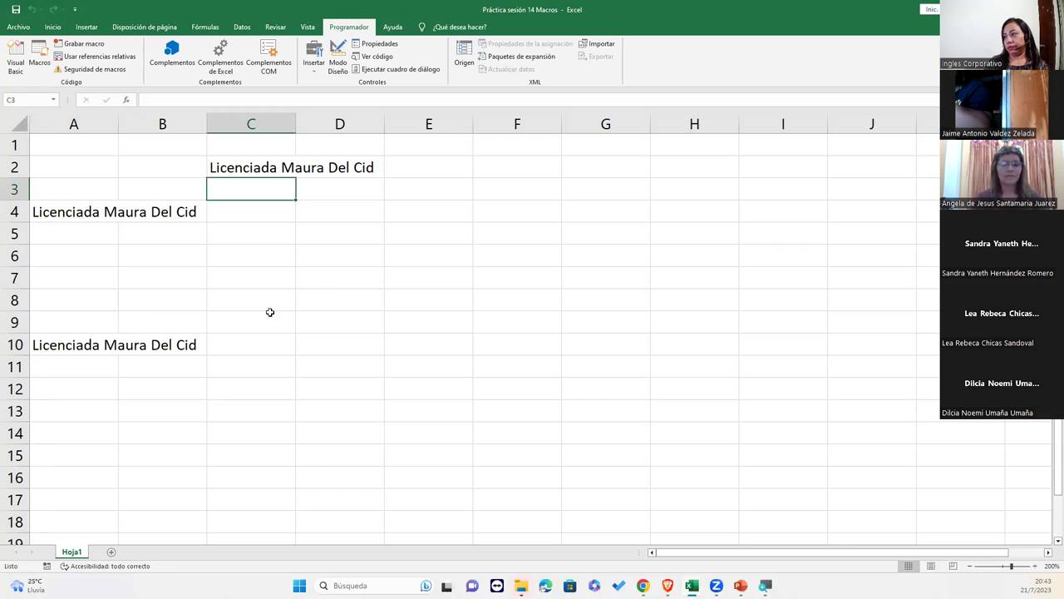
pyautogui.click(328, 285)
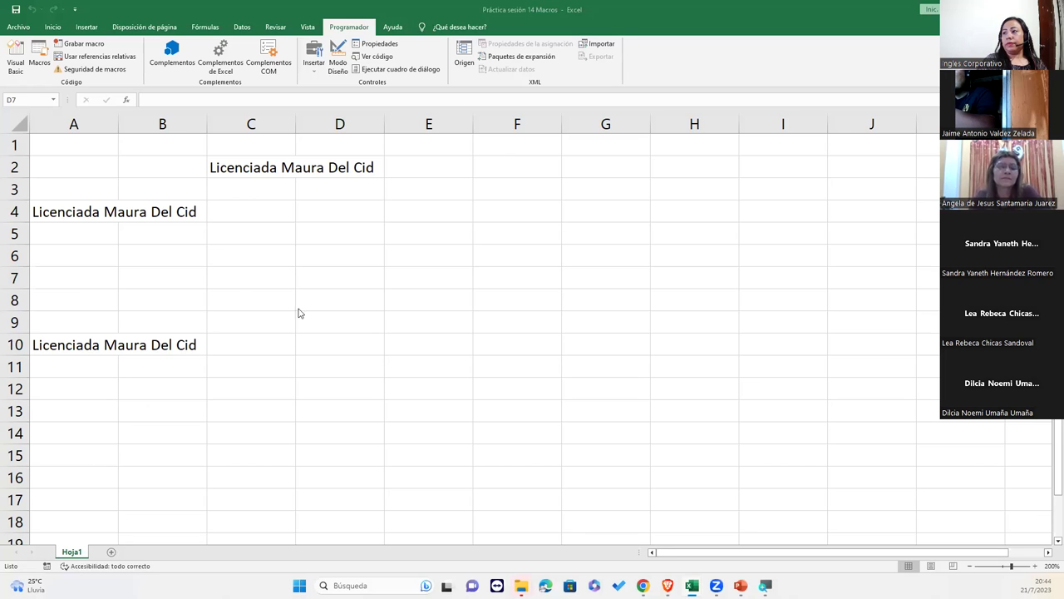
pyautogui.click(99, 270)
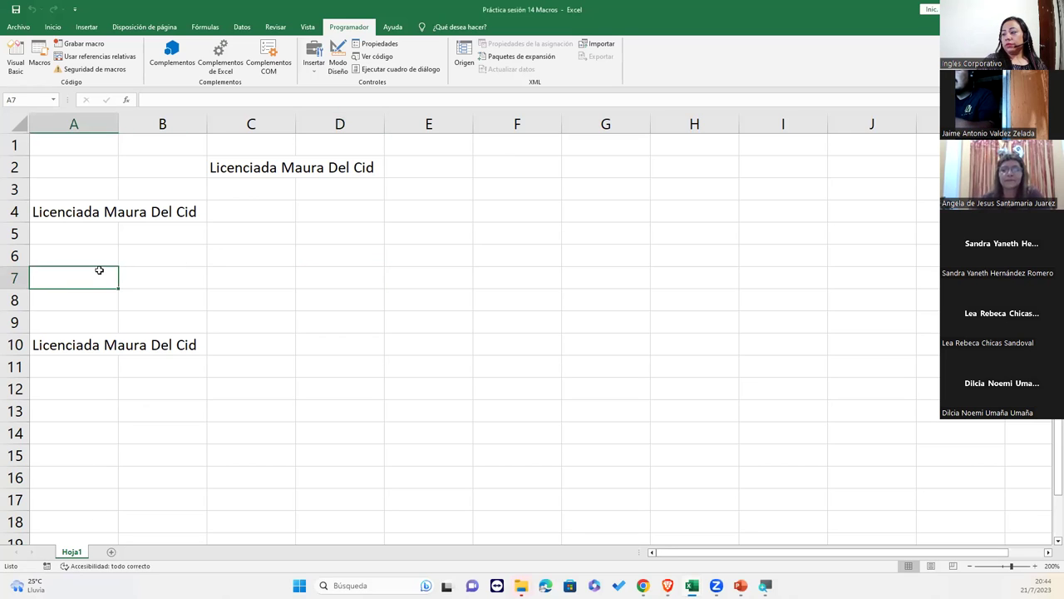
pyautogui.hotkey('ctrl', 'shift', 'm')
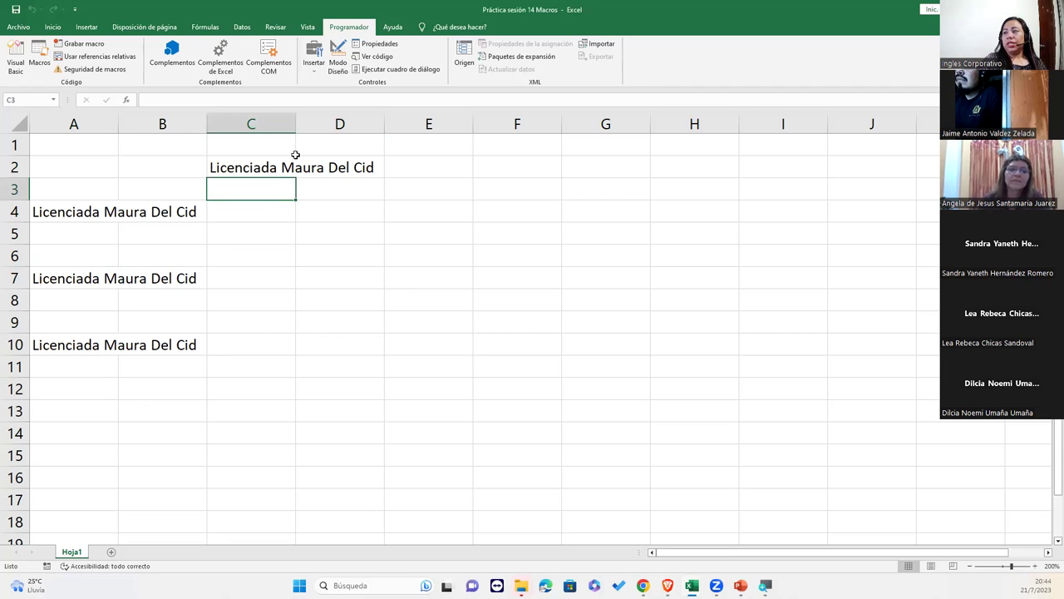
# Clear the signature from cell C2 and run the MiFirma macro there again
pyautogui.click(264, 165)
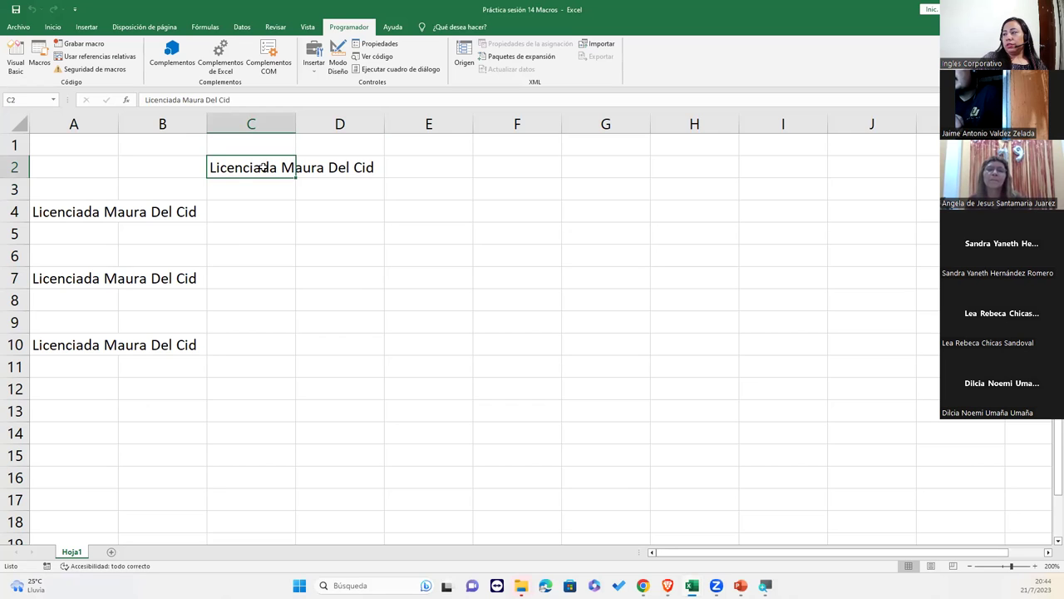
pyautogui.press('Delete')
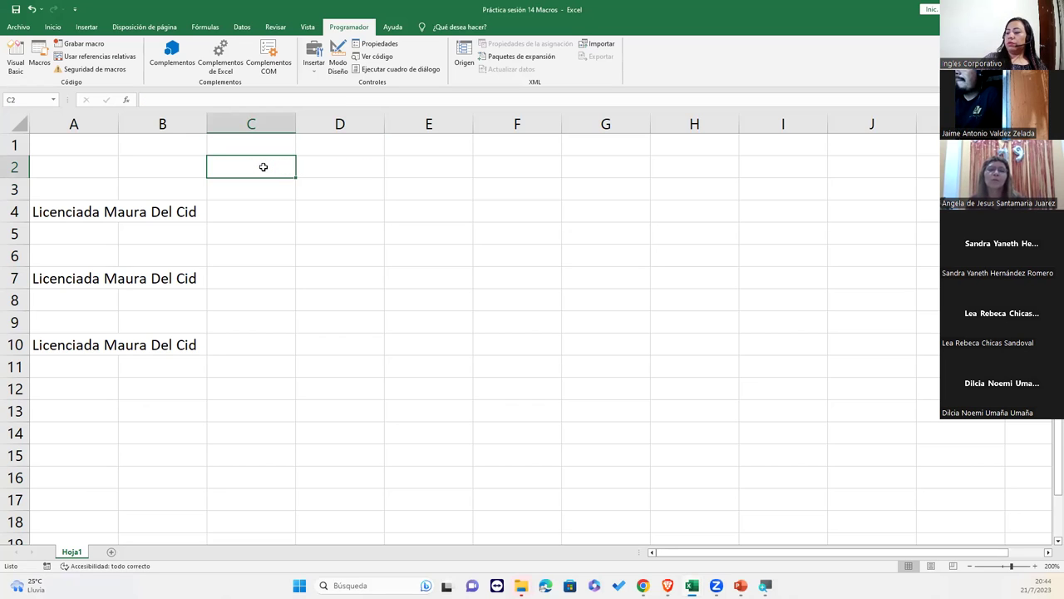
pyautogui.hotkey('ctrl', 'shift', 'l')
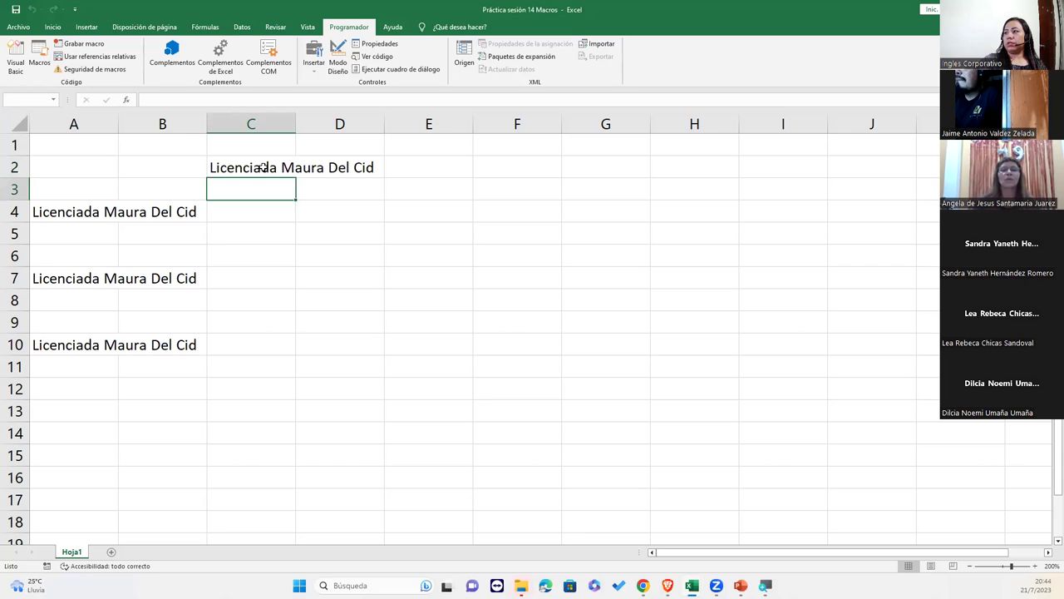
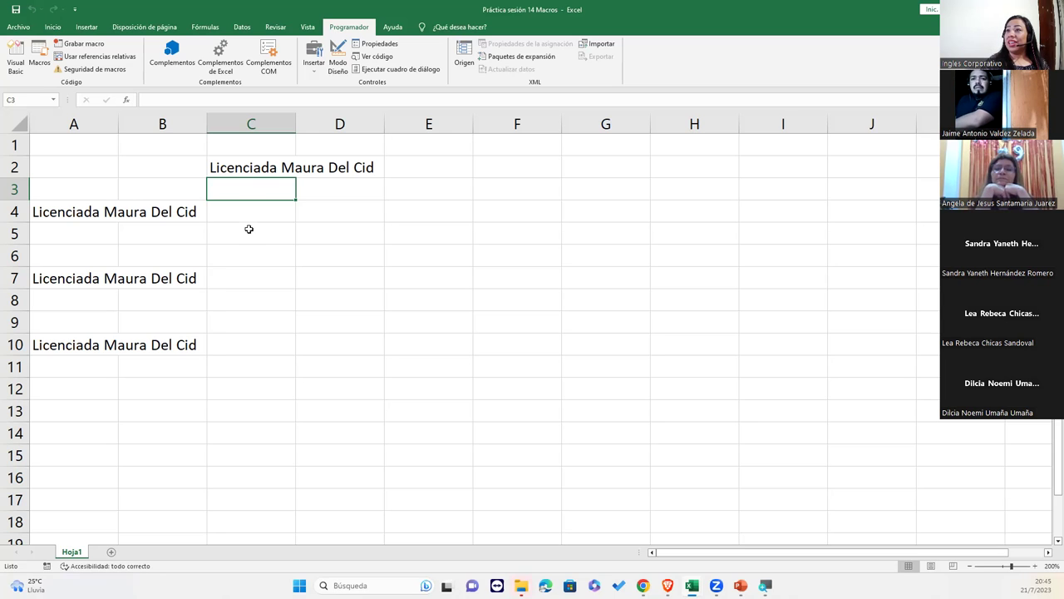
# Insert the signature in cell C13 by running the MiFirma macro
pyautogui.click(256, 169)
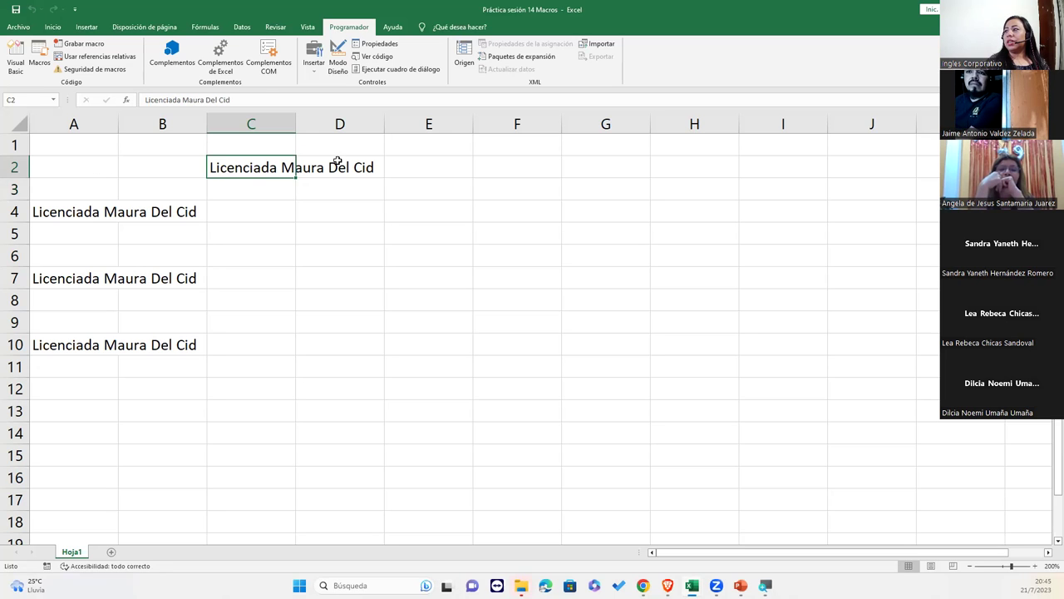
pyautogui.click(219, 401)
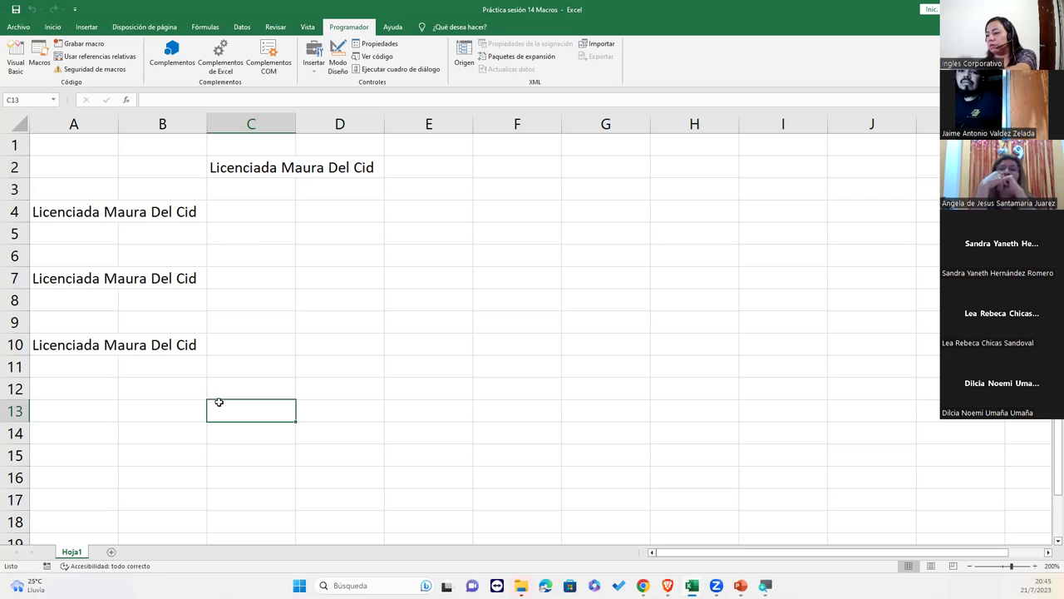
pyautogui.hotkey('ctrl', 'shift', 'm')
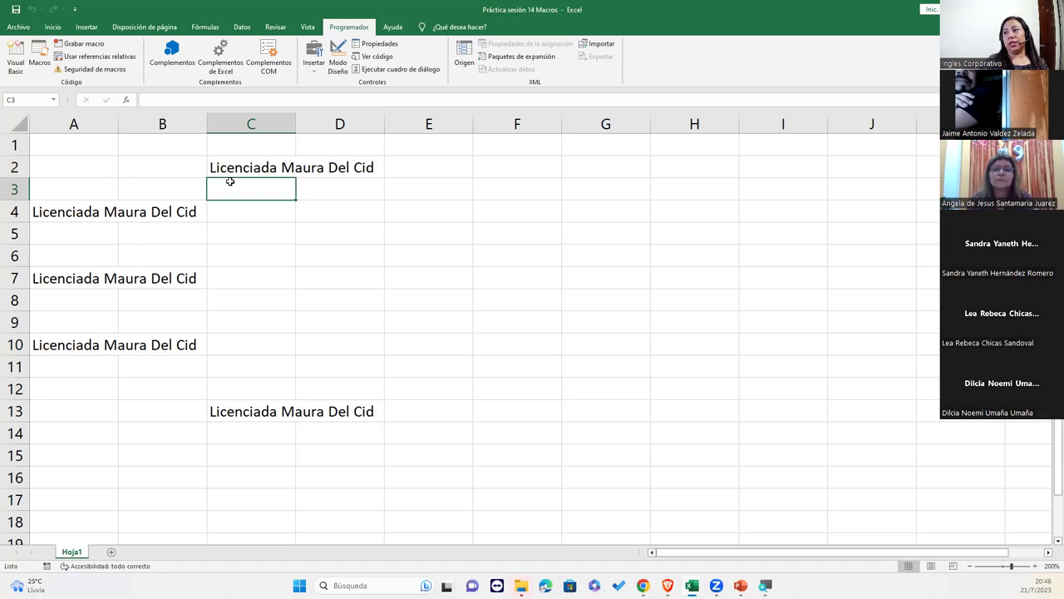
# Choose MiFirma in the list of available macros and open its code for modification
pyautogui.click(37, 55)
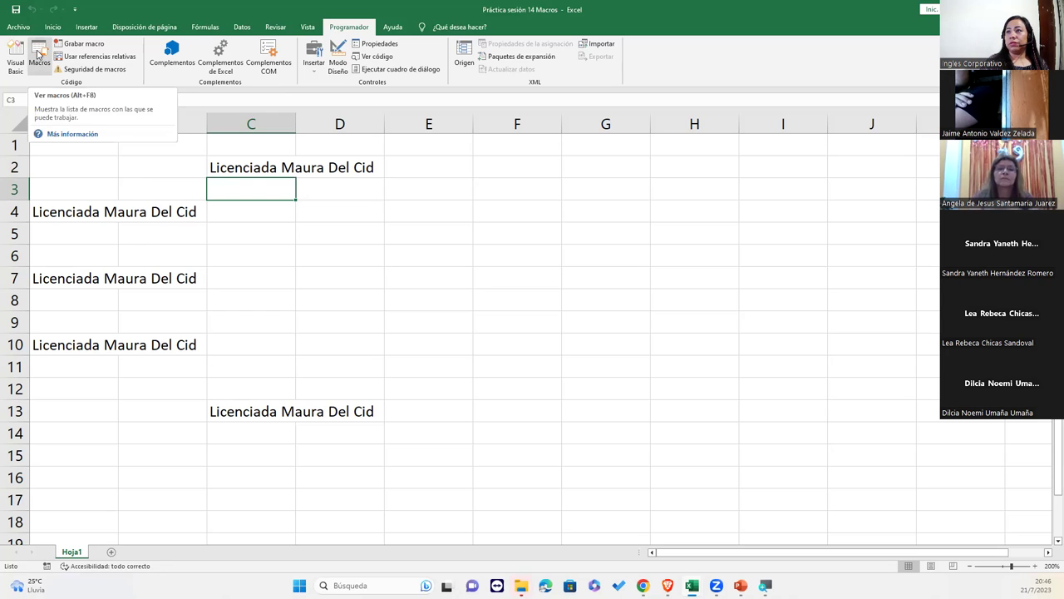
pyautogui.click(37, 54)
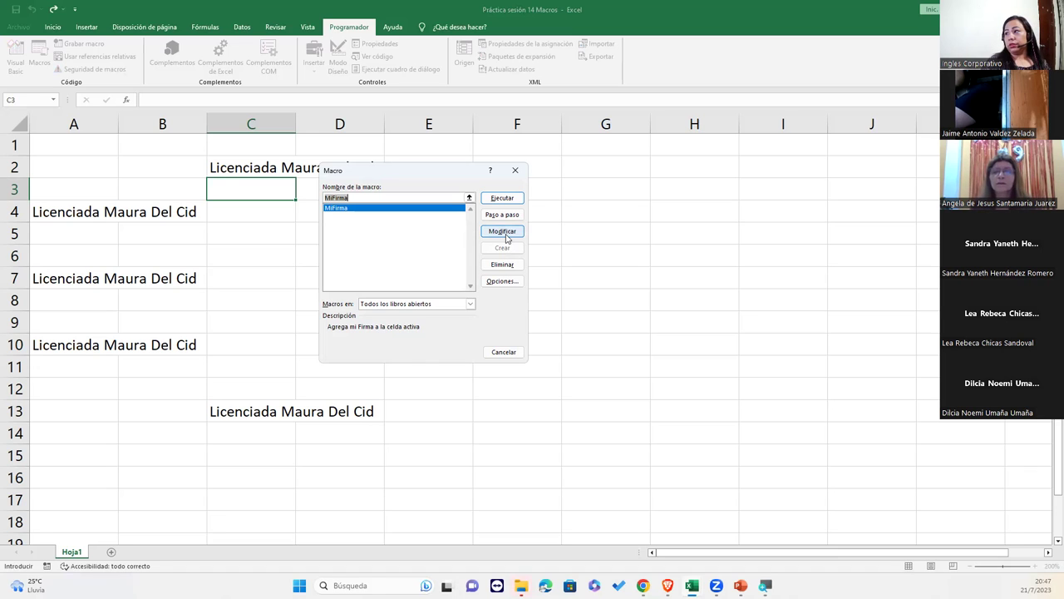
pyautogui.click(357, 212)
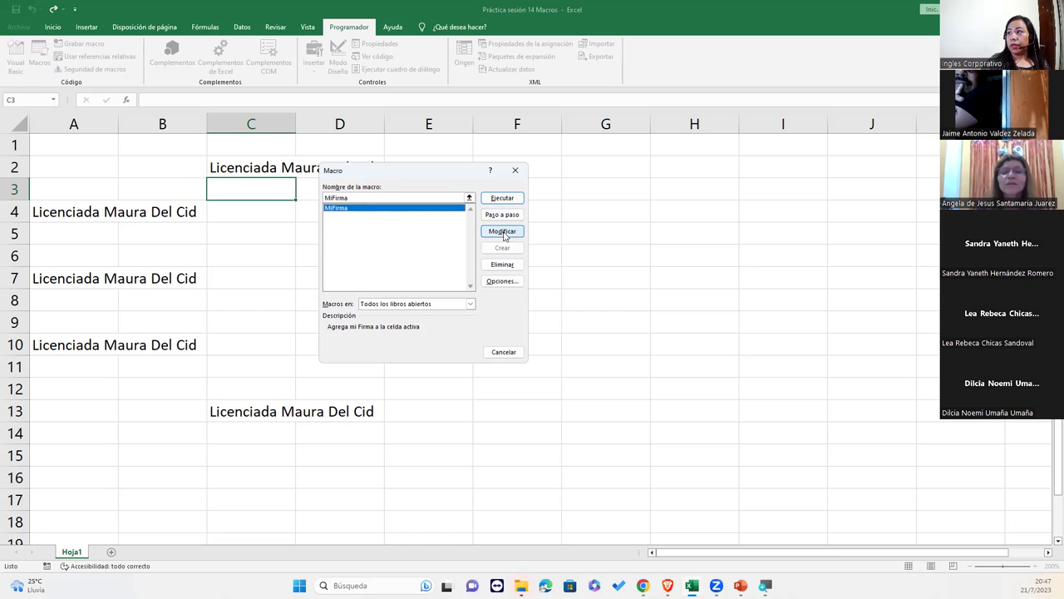
pyautogui.click(398, 197)
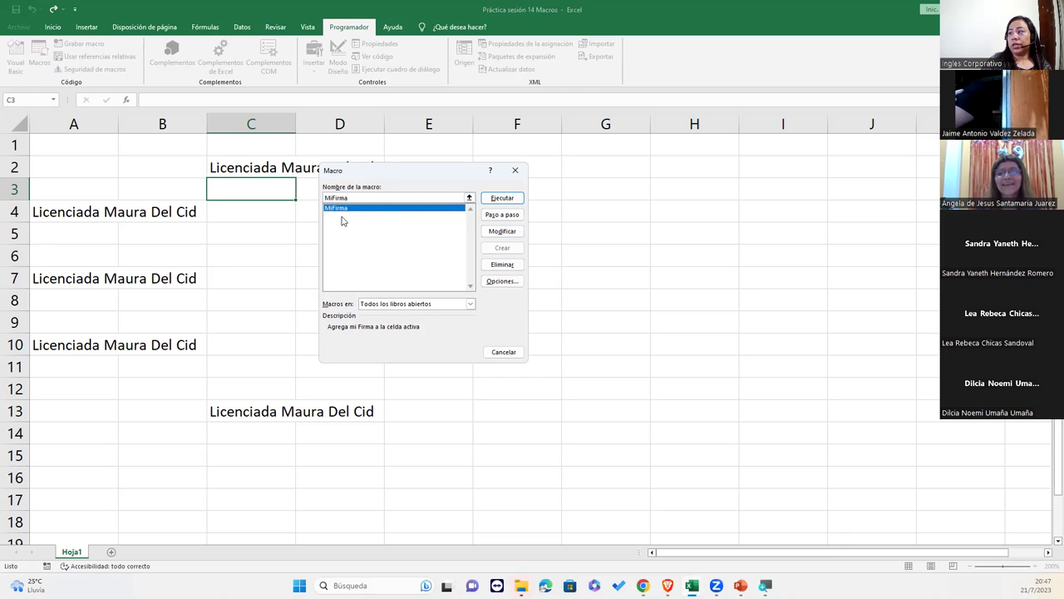
pyautogui.doubleClick(360, 196)
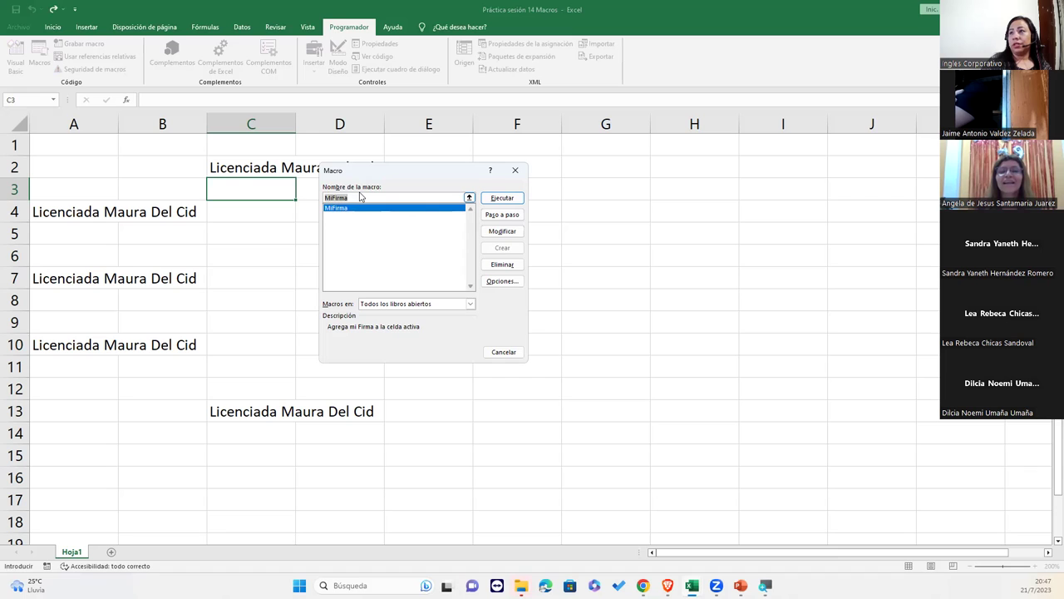
pyautogui.click(363, 208)
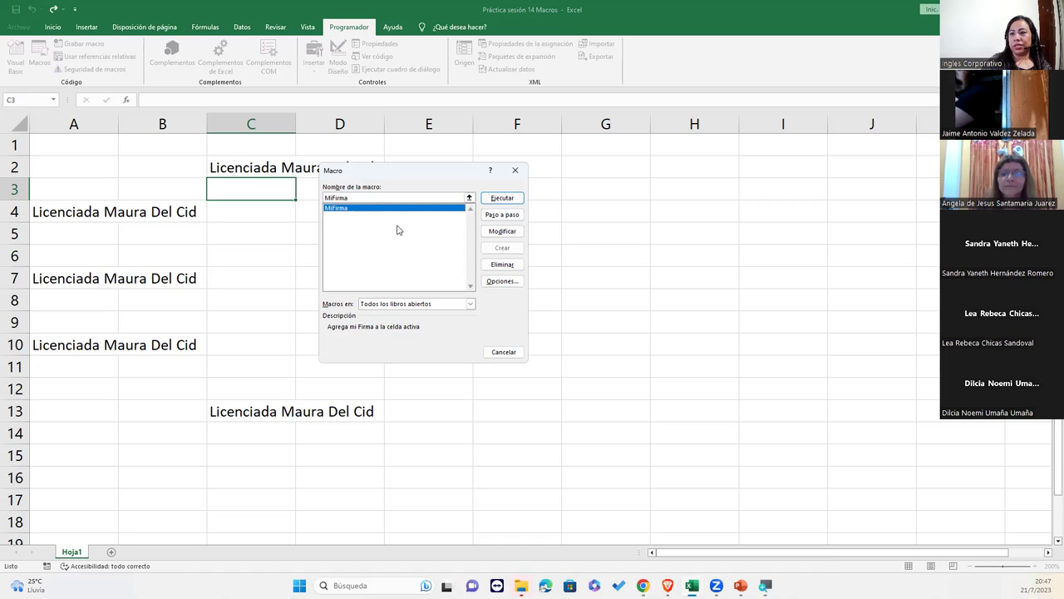
pyautogui.click(514, 235)
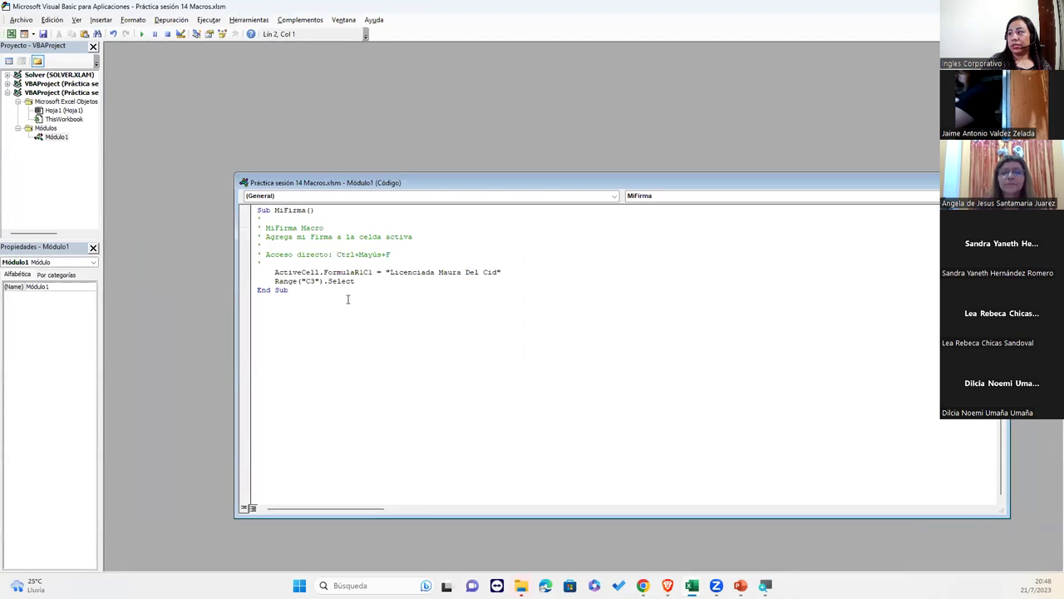
# Delete the Range("C3").Select instruction from the MiFirma code, keeping the ActiveCell line that writes the signature
pyautogui.moveTo(337, 181); pyautogui.dragTo(281, 89)
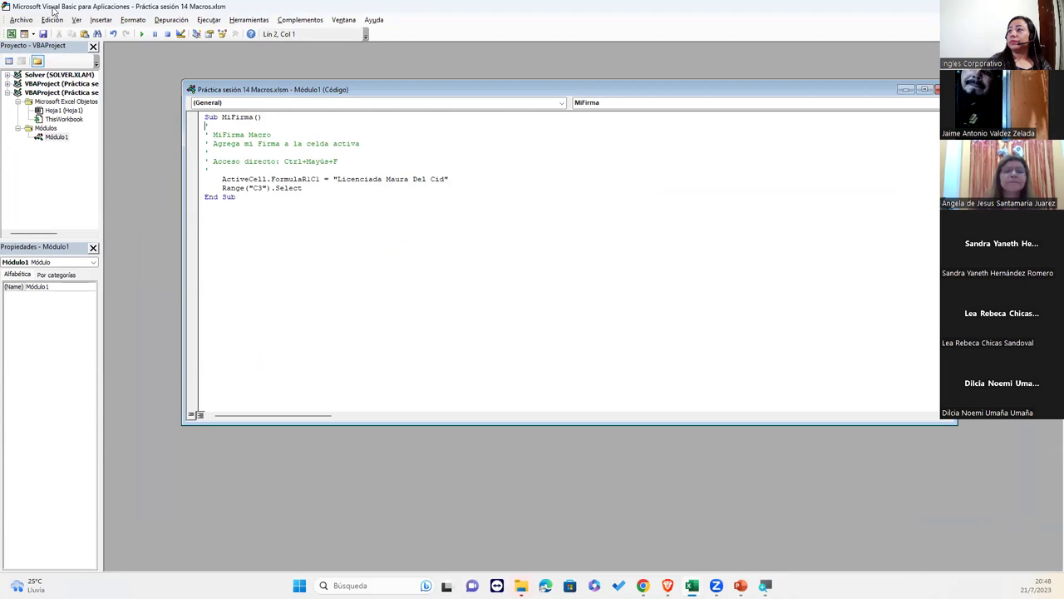
pyautogui.click(76, 19)
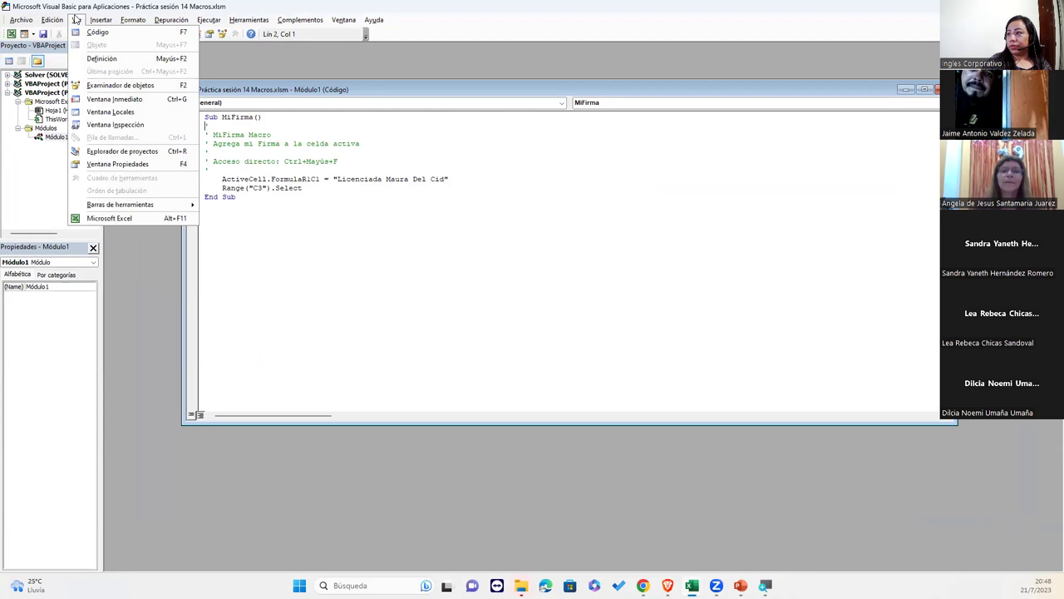
pyautogui.click(436, 193)
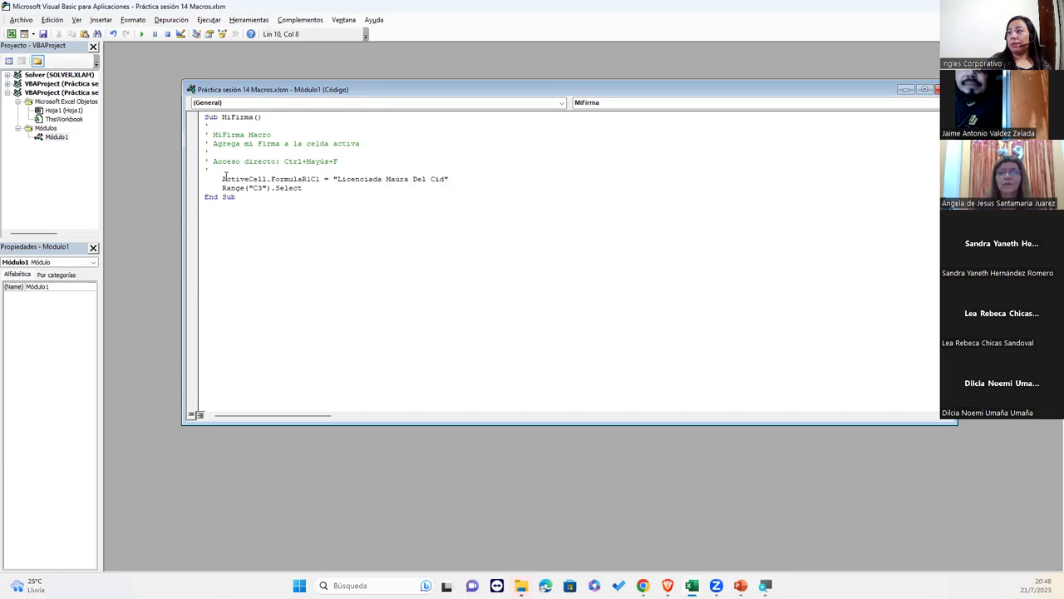
pyautogui.moveTo(222, 177); pyautogui.dragTo(453, 178)
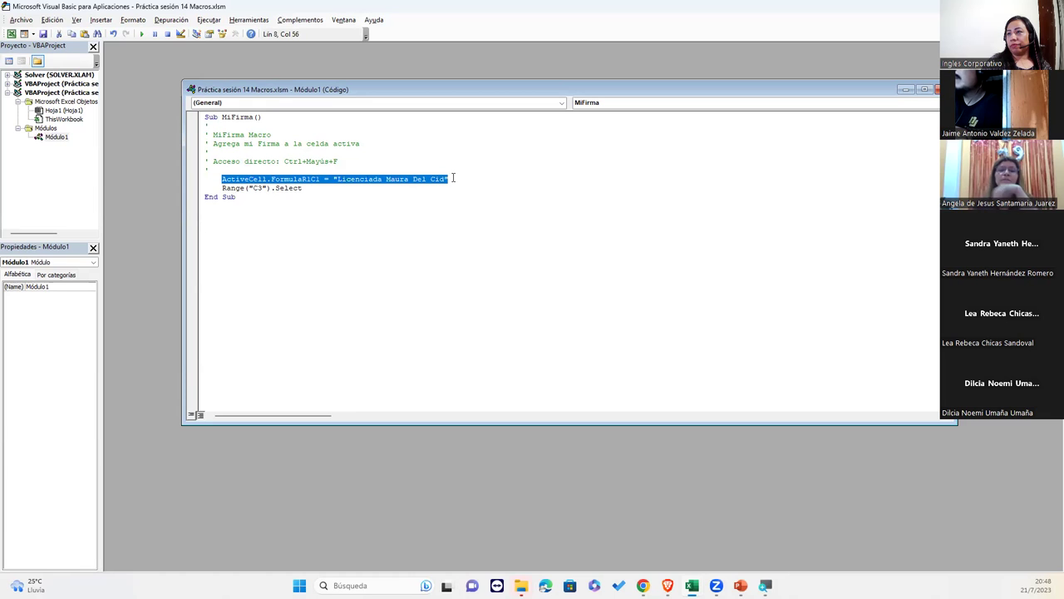
pyautogui.moveTo(312, 187); pyautogui.dragTo(201, 187)
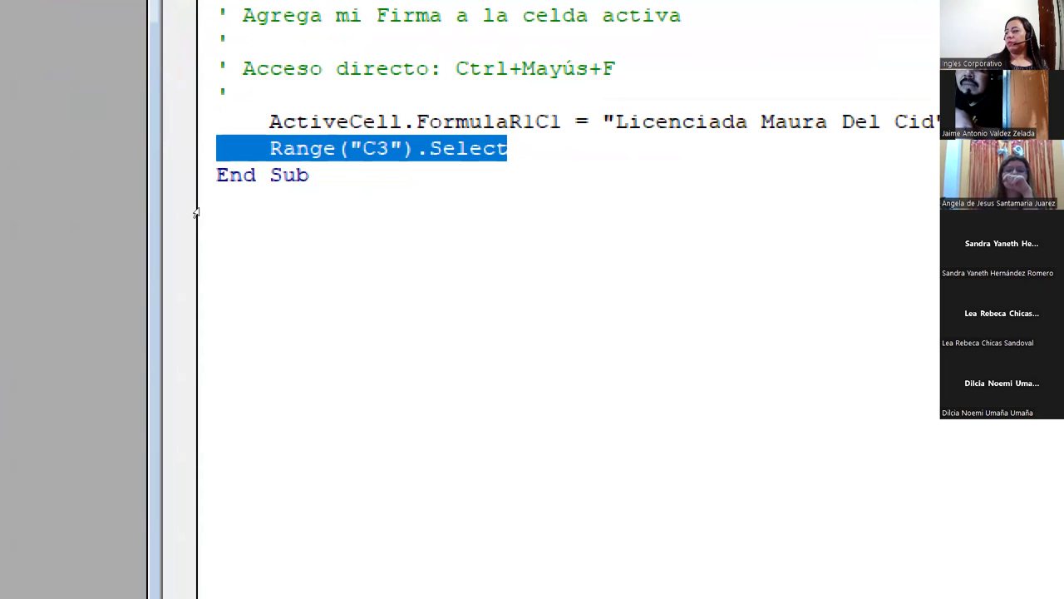
pyautogui.press('Delete')
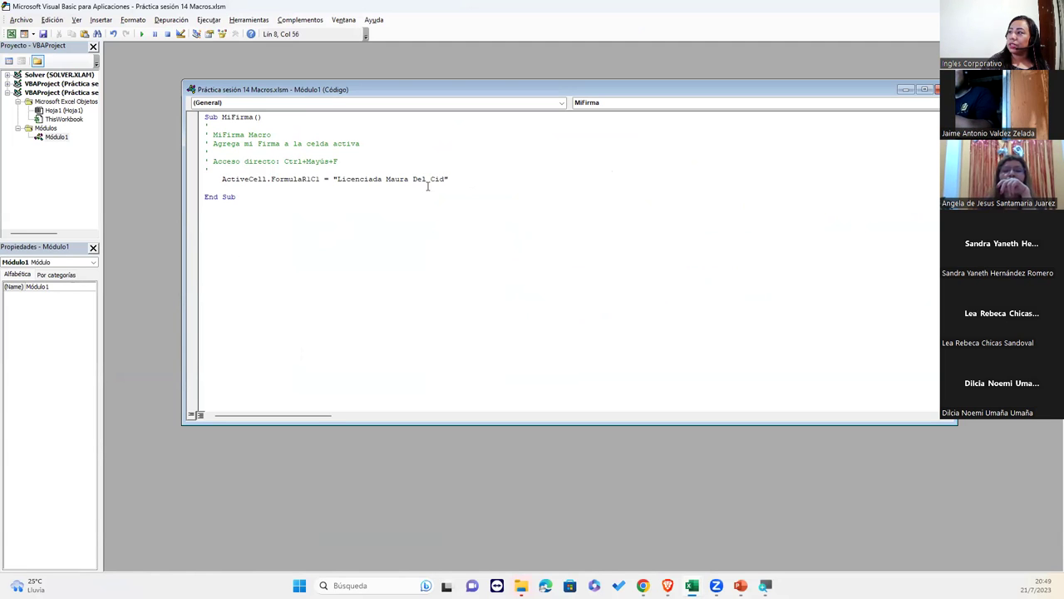
# Review the MiFirma procedure from Sub to End Sub, highlighting the ActiveCell instruction that writes the signature
pyautogui.press('Down')
pyautogui.moveTo(279, 198); pyautogui.dragTo(198, 116)
pyautogui.click(252, 170)
pyautogui.click(239, 198)
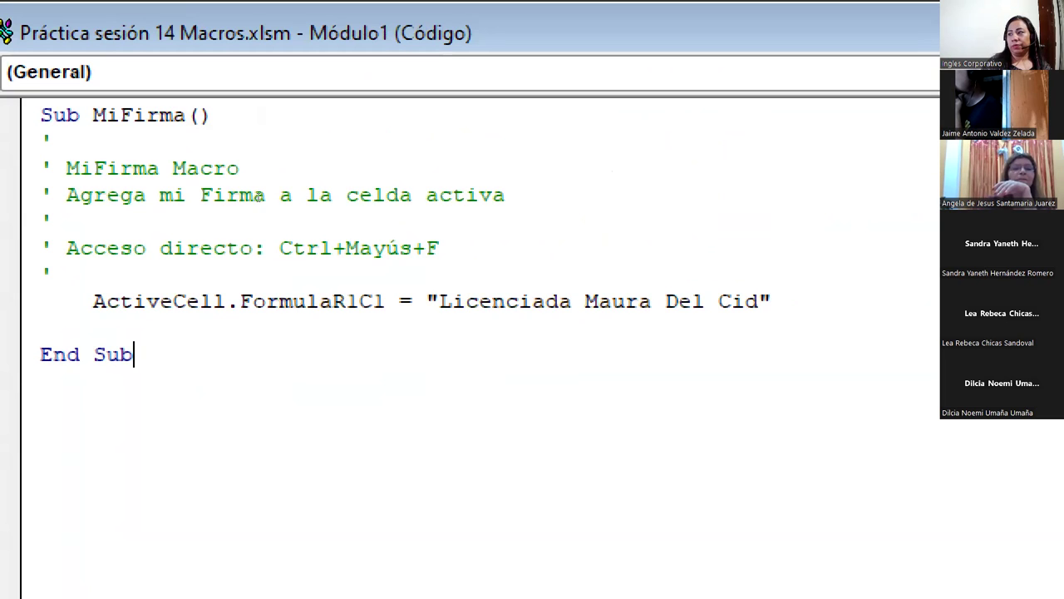
pyautogui.press('Up')
pyautogui.press('Up')
pyautogui.hotkey('ctrl', 'shift', 'Right')
pyautogui.hotkey('ctrl', 'shift', 'Right')
pyautogui.hotkey('ctrl', 'shift', 'Right')
pyautogui.hotkey('ctrl', 'shift', 'Right')
pyautogui.hotkey('ctrl', 'shift', 'Right')
pyautogui.hotkey('ctrl', 'shift', 'Right')
pyautogui.hotkey('ctrl', 'shift', 'Right')
pyautogui.hotkey('ctrl', 'shift', 'Right')
pyautogui.hotkey('ctrl', 'shift', 'Right')
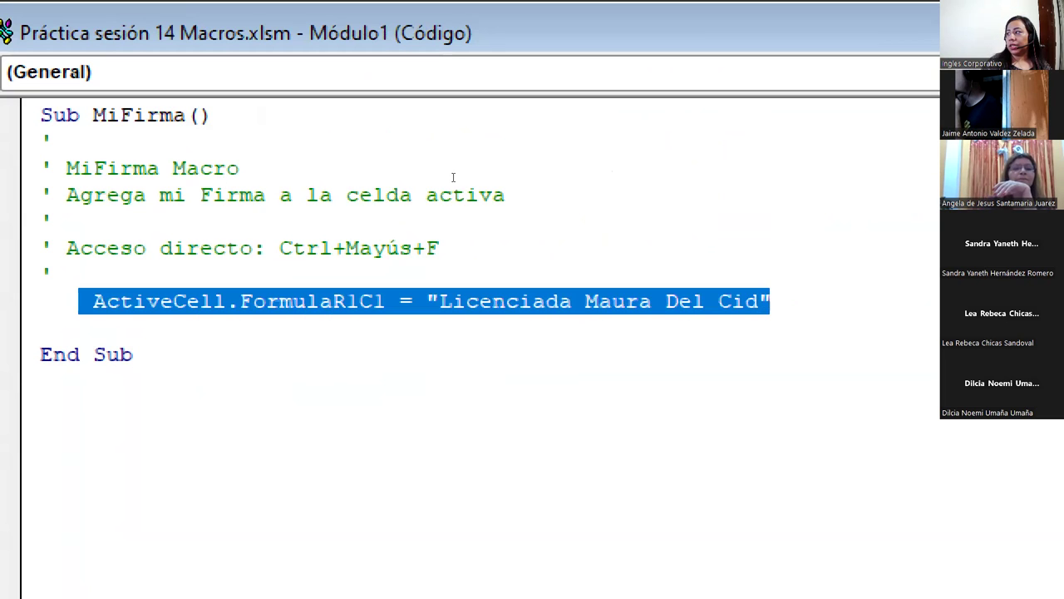
pyautogui.press('Down')
pyautogui.press('Down')
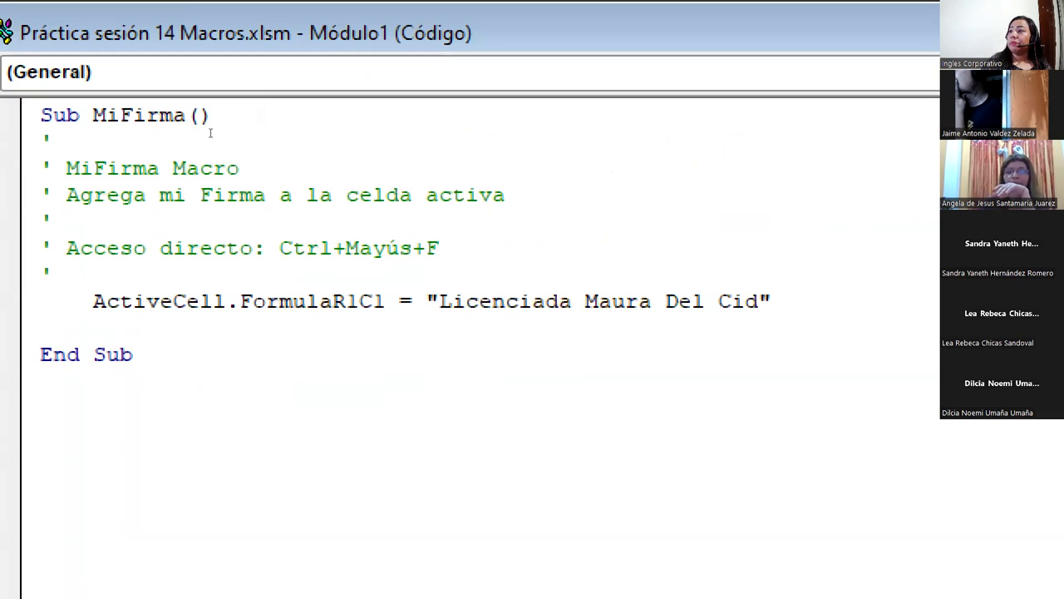
# Highlight the Sub MiFirma() line that opens the procedure
pyautogui.hotkey('ctrl', 'Home')
pyautogui.hotkey('ctrl', 'shift', 'Right')
pyautogui.hotkey('ctrl', 'shift', 'Right')
pyautogui.hotkey('ctrl', 'shift', 'Right')
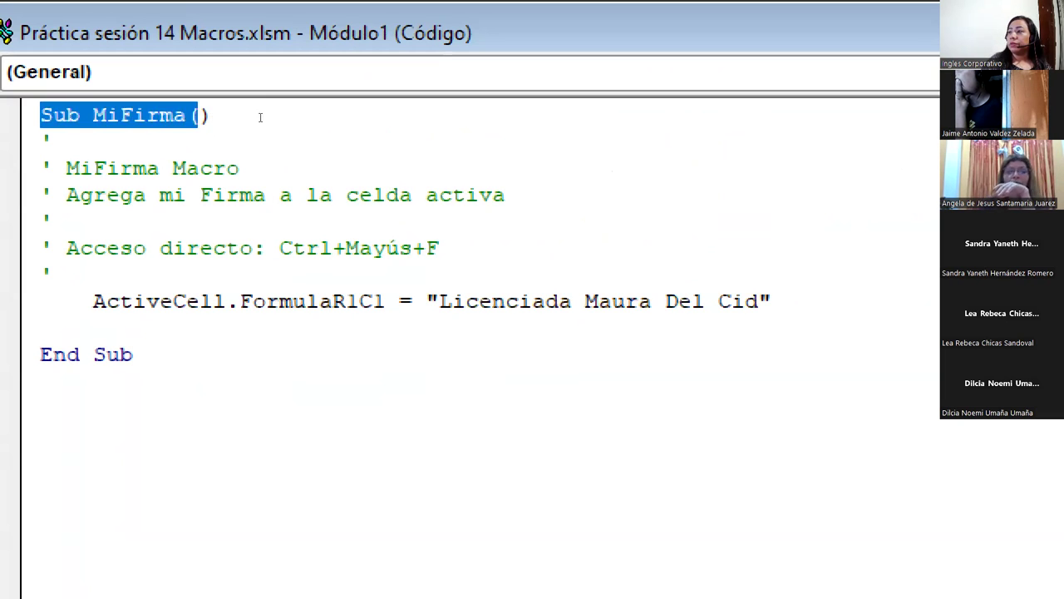
pyautogui.hotkey('ctrl', 'shift', 'Right')
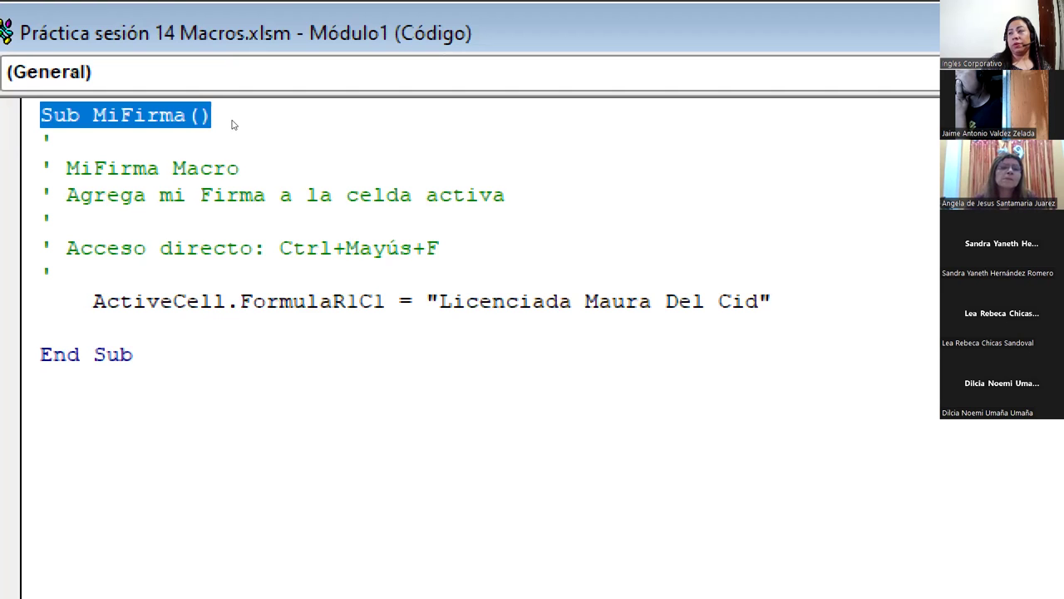
# Highlight the "MiFirma Macro" comment that names the macro in the code
pyautogui.press('Down')
pyautogui.press('Down')
pyautogui.hotkey('shift', 'Right')
pyautogui.hotkey('shift', 'Right')
pyautogui.hotkey('shift', 'Right')
pyautogui.hotkey('shift', 'Right')
pyautogui.hotkey('shift', 'Right')
pyautogui.hotkey('shift', 'Right')
pyautogui.hotkey('shift', 'Right')
pyautogui.hotkey('shift', 'Right')
pyautogui.hotkey('shift', 'Right')
pyautogui.hotkey('shift', 'Right')
pyautogui.hotkey('shift', 'Right')
pyautogui.hotkey('shift', 'Right')
pyautogui.hotkey('shift', 'Right')
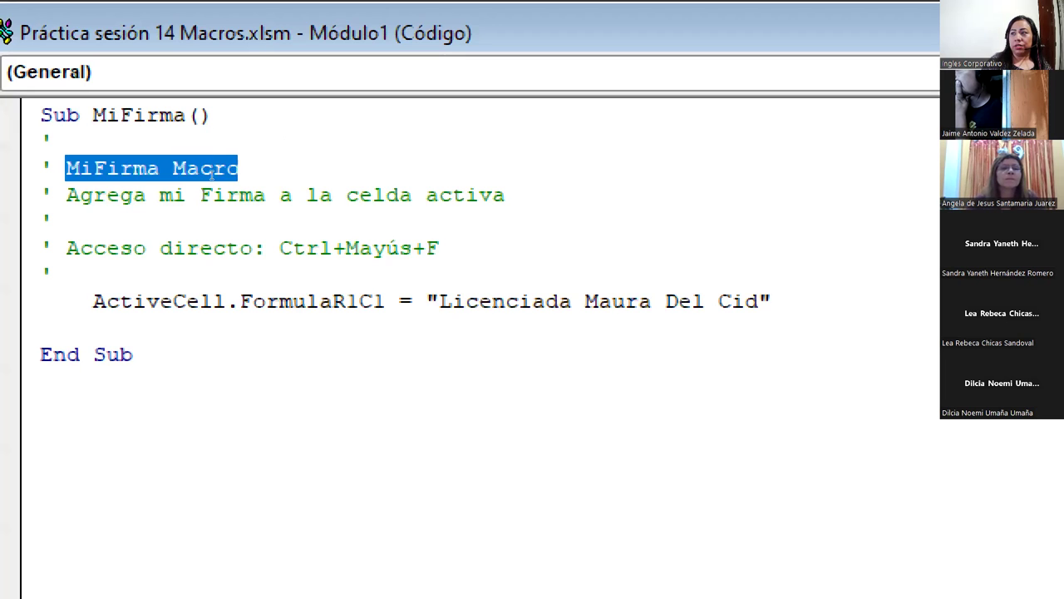
# Highlight the description comment "Agrega mi Firma a la celda activa" in the macro code
pyautogui.press('Down')
pyautogui.press('Down')
pyautogui.press('Down')
pyautogui.press('Down')
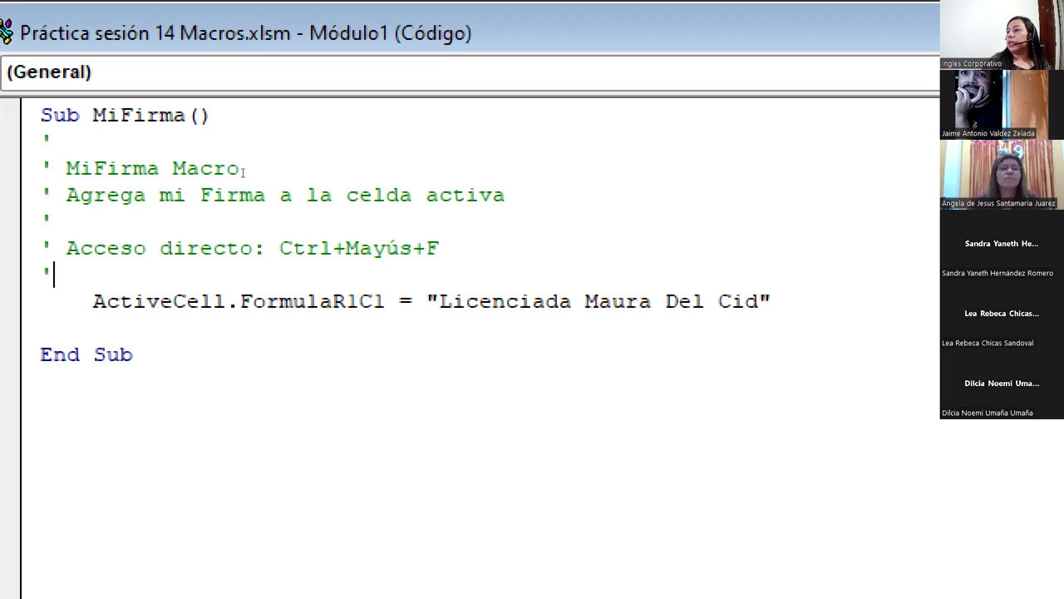
pyautogui.press('Up')
pyautogui.press('Up')
pyautogui.press('Up')
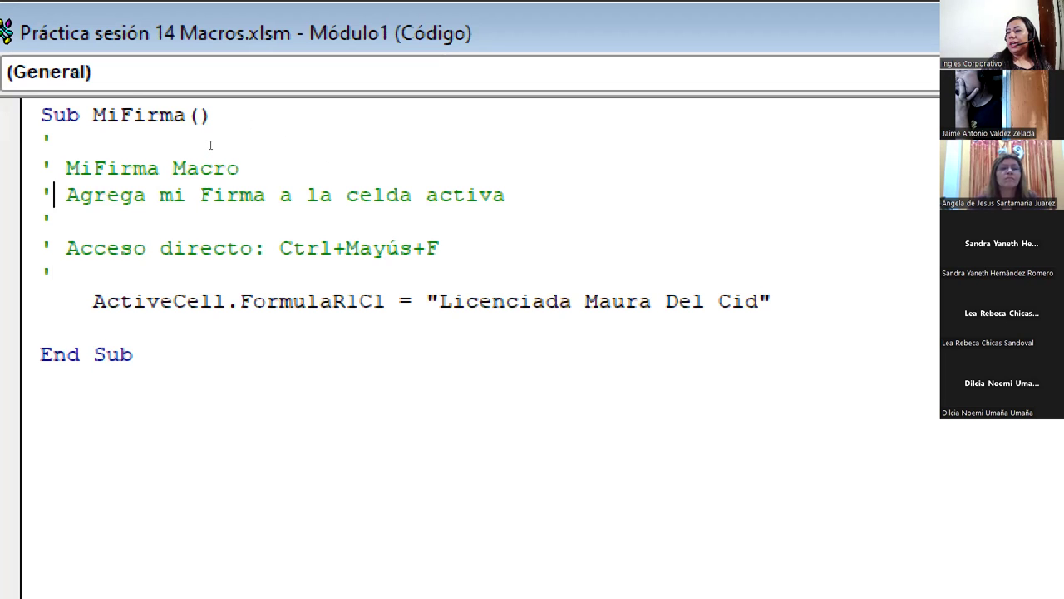
pyautogui.hotkey('shift', 'Left')
pyautogui.hotkey('shift', 'Left')
pyautogui.hotkey('shift', 'Left')
pyautogui.hotkey('shift', 'Right')
pyautogui.hotkey('shift', 'Right')
pyautogui.hotkey('shift', 'Right')
pyautogui.hotkey('shift', 'End')
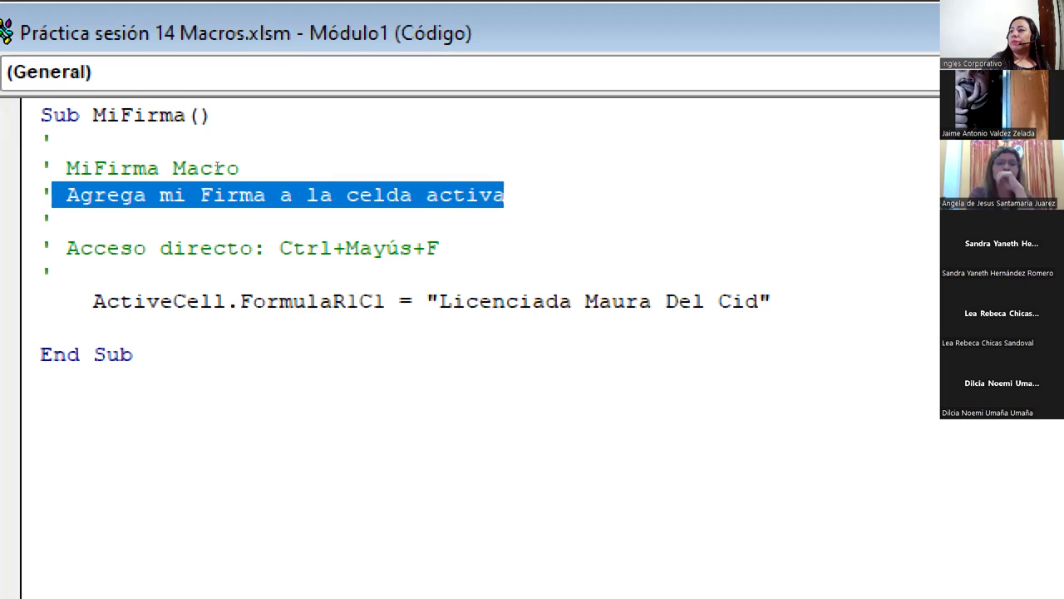
# Highlight the comment that states the macro's shortcut, "Acceso directo: Ctrl+Mayús+F"
pyautogui.press('Down')
pyautogui.press('Down')
pyautogui.hotkey('shift', 'Right')
pyautogui.hotkey('shift', 'Right')
pyautogui.hotkey('shift', 'Right')
pyautogui.hotkey('shift', 'Right')
pyautogui.hotkey('shift', 'Right')
pyautogui.hotkey('shift', 'Right')
pyautogui.hotkey('shift', 'Right')
pyautogui.hotkey('shift', 'Right')
pyautogui.hotkey('shift', 'Right')
pyautogui.hotkey('shift', 'Right')
pyautogui.hotkey('shift', 'Right')
pyautogui.hotkey('shift', 'Right')
pyautogui.hotkey('shift', 'Right')
pyautogui.hotkey('shift', 'Right')
pyautogui.hotkey('shift', 'Right')
pyautogui.hotkey('shift', 'Right')
pyautogui.hotkey('shift', 'Right')
pyautogui.hotkey('shift', 'Right')
pyautogui.hotkey('shift', 'Right')
pyautogui.hotkey('shift', 'Right')
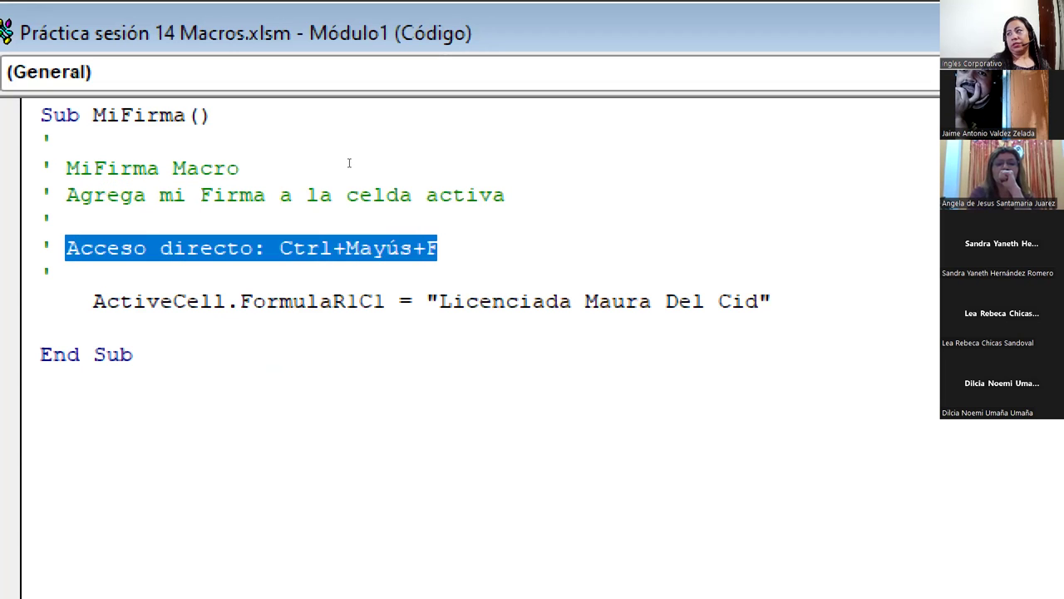
pyautogui.press('Right')
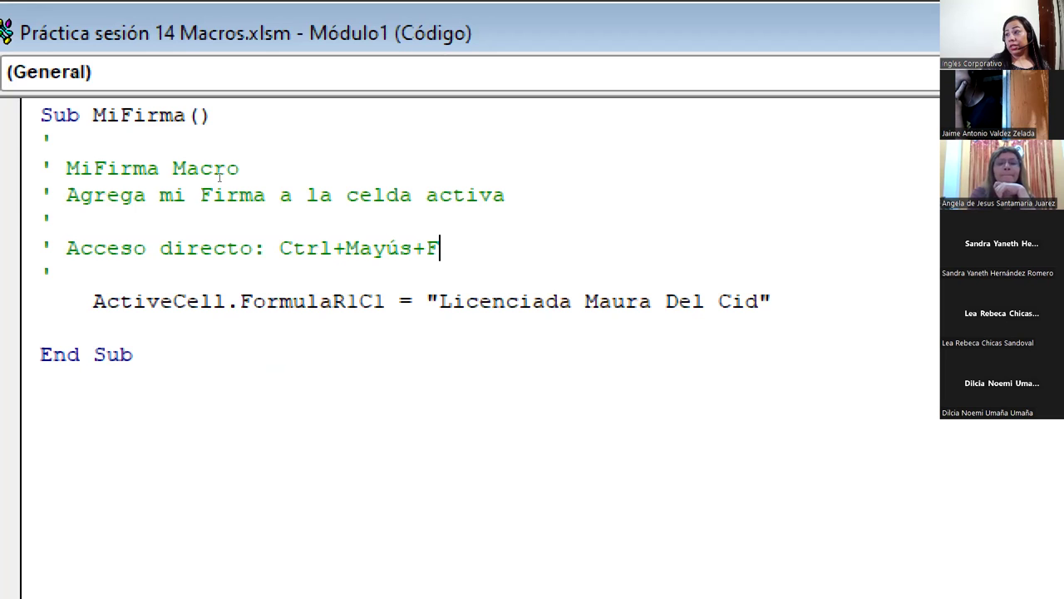
# Highlight the ActiveCell object at the start of the instruction that writes the signature
pyautogui.press('Down')
pyautogui.press('Down')
pyautogui.press('Home')
pyautogui.hotkey('shift', 'Right')
pyautogui.hotkey('shift', 'Right')
pyautogui.hotkey('shift', 'Right')
pyautogui.hotkey('shift', 'Right')
pyautogui.hotkey('shift', 'Right')
pyautogui.hotkey('shift', 'Right')
pyautogui.hotkey('shift', 'Right')
pyautogui.hotkey('shift', 'Right')
pyautogui.hotkey('shift', 'Right')
pyautogui.hotkey('shift', 'Right')
pyautogui.hotkey('shift', 'Right')
pyautogui.hotkey('shift', 'Right')
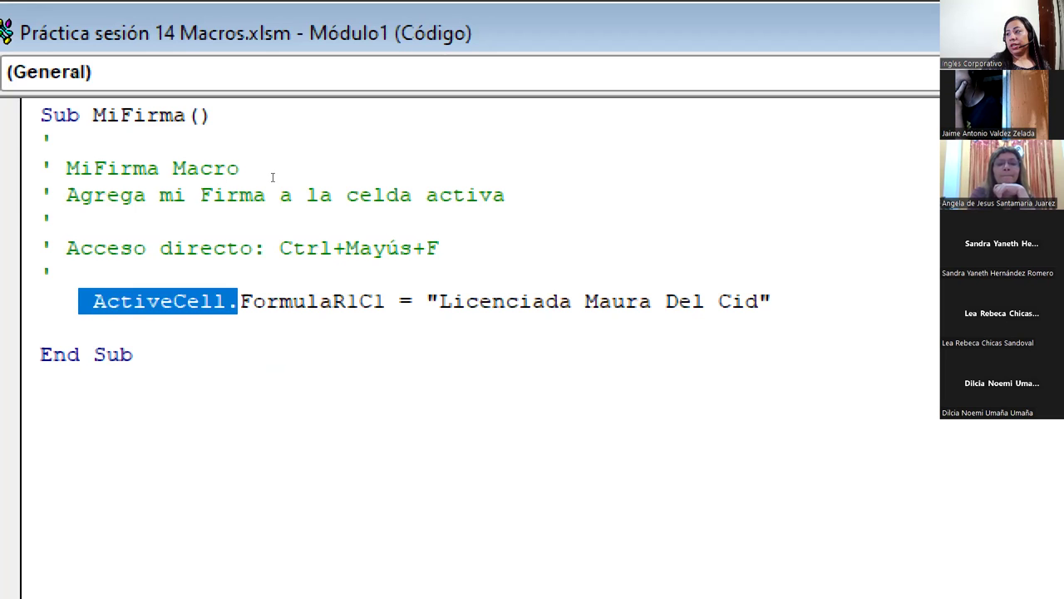
pyautogui.hotkey('shift', 'Left')
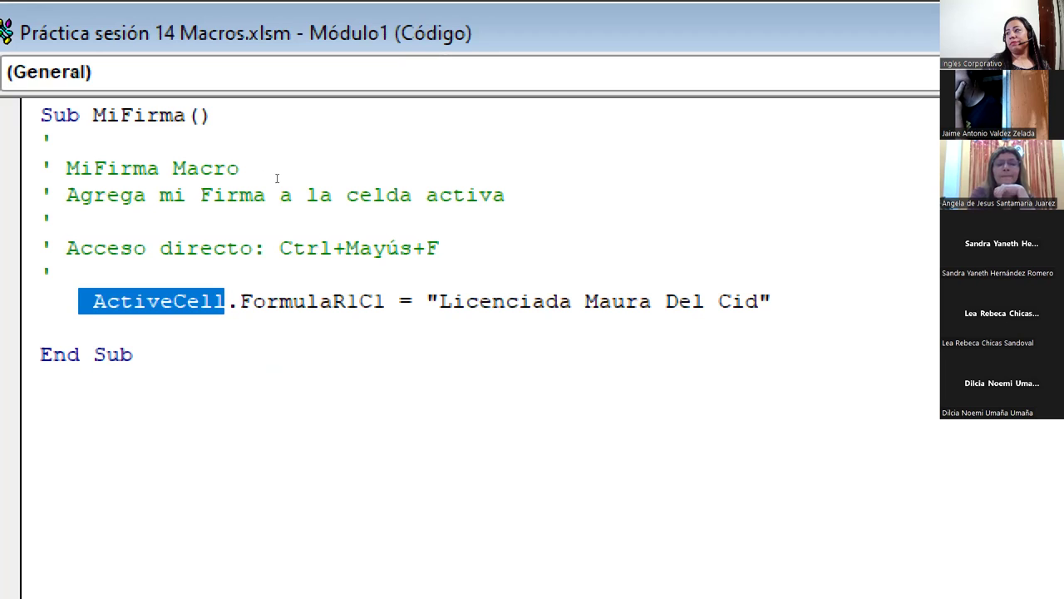
# Highlight the FormulaR1C1 property that follows ActiveCell in the signature instruction
pyautogui.press('Right')
pyautogui.hotkey('shift', 'Right')
pyautogui.hotkey('shift', 'Right')
pyautogui.hotkey('shift', 'Right')
pyautogui.hotkey('shift', 'Right')
pyautogui.hotkey('shift', 'Right')
pyautogui.hotkey('shift', 'Right')
pyautogui.hotkey('shift', 'Right')
pyautogui.hotkey('shift', 'Right')
pyautogui.hotkey('shift', 'Right')
pyautogui.hotkey('shift', 'Right')
pyautogui.hotkey('shift', 'Right')
pyautogui.hotkey('shift', 'Right')
pyautogui.hotkey('shift', 'Left')
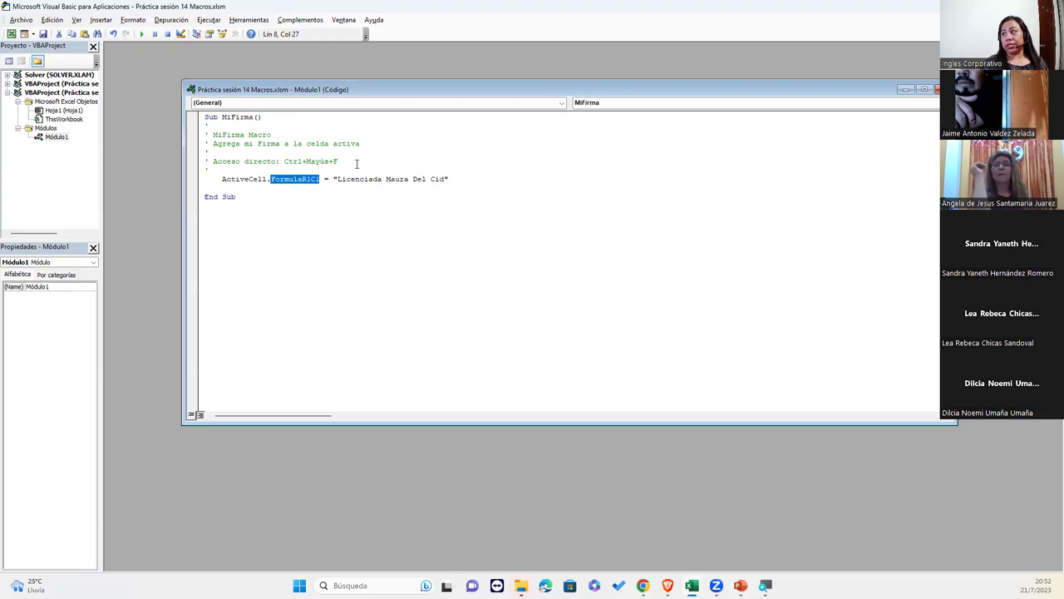
# Edit the quoted signature text in the MiFirma code, removing the title "Licenciada" and adding the second surname at the end
pyautogui.click(471, 176)
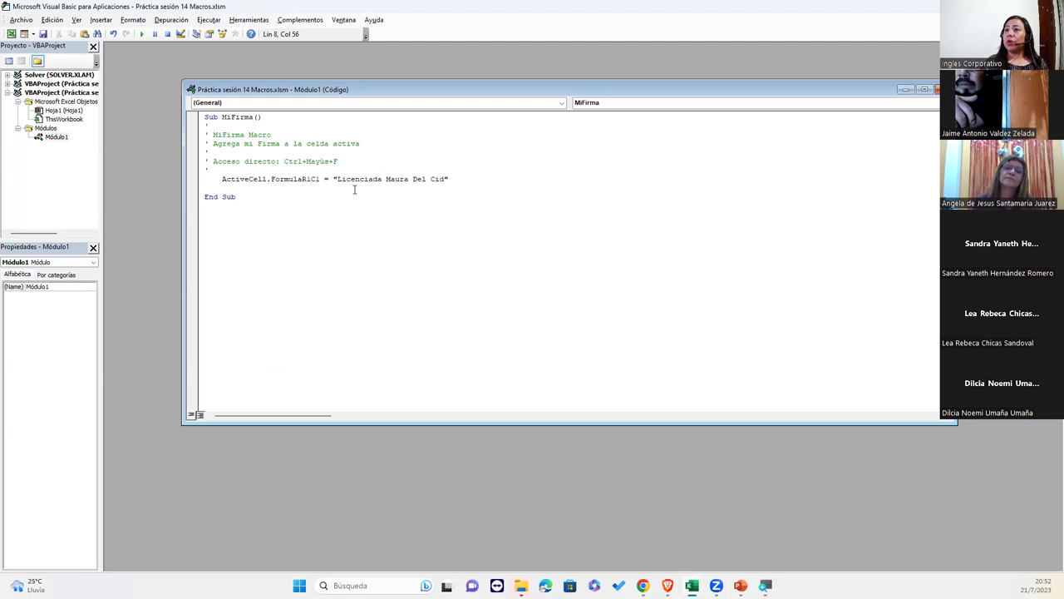
pyautogui.moveTo(336, 180); pyautogui.dragTo(383, 180)
pyautogui.press('Delete')
pyautogui.press('Delete')
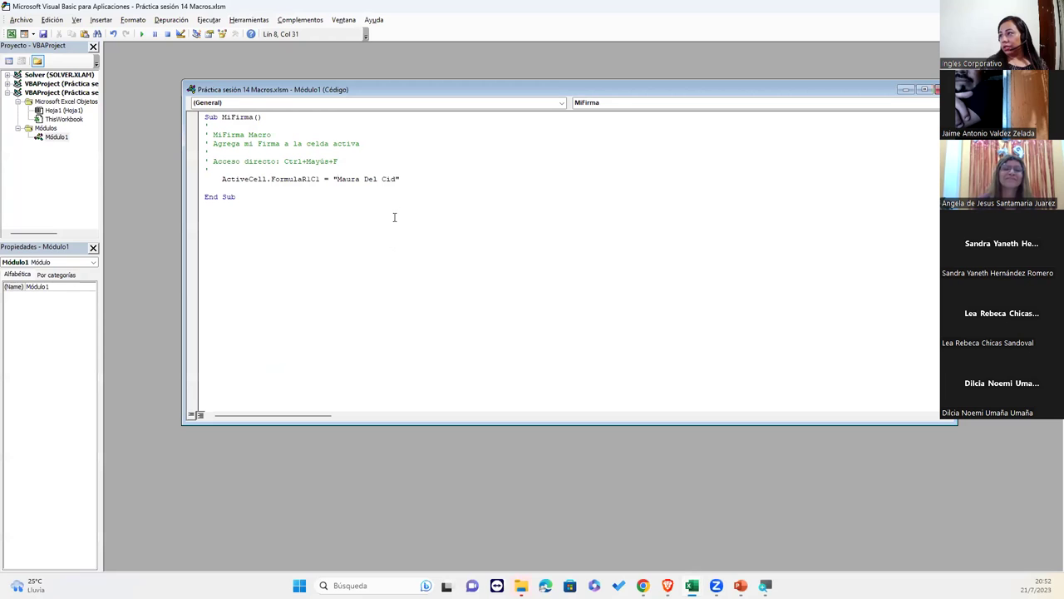
pyautogui.click(398, 179)
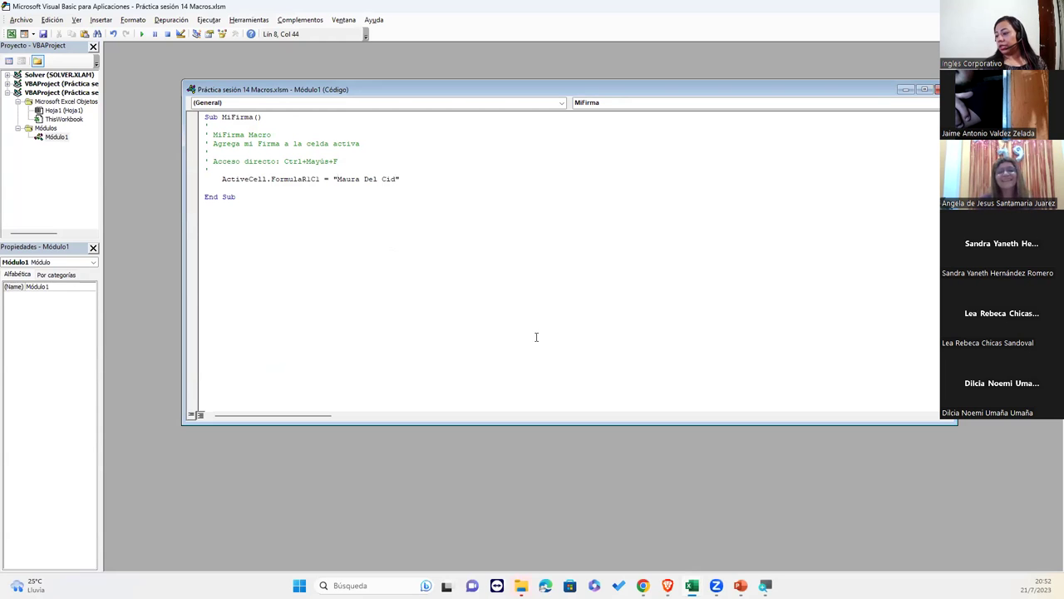
pyautogui.write('Maga')
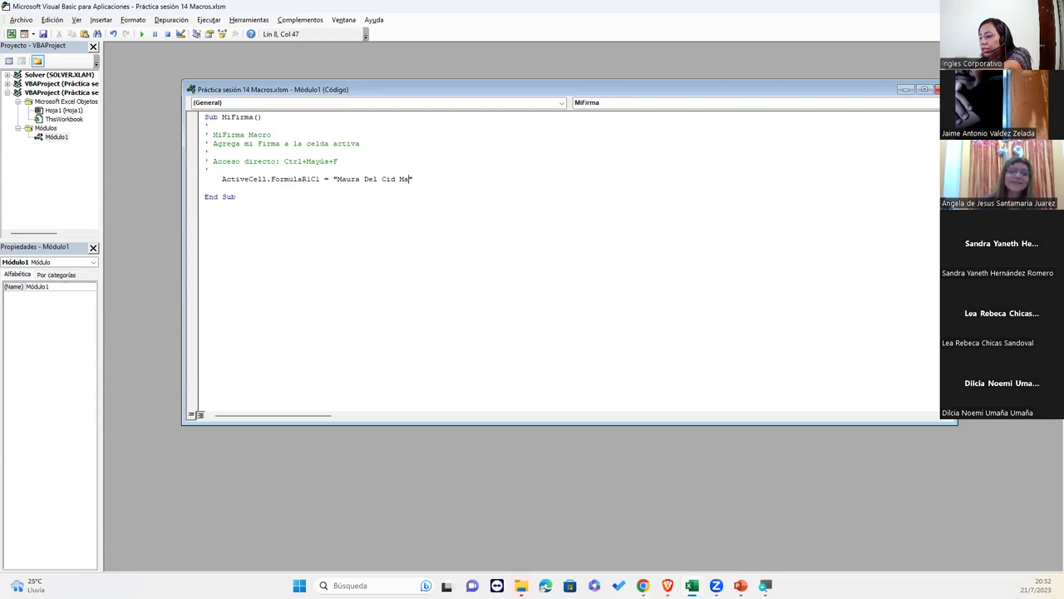
pyautogui.write('ña')
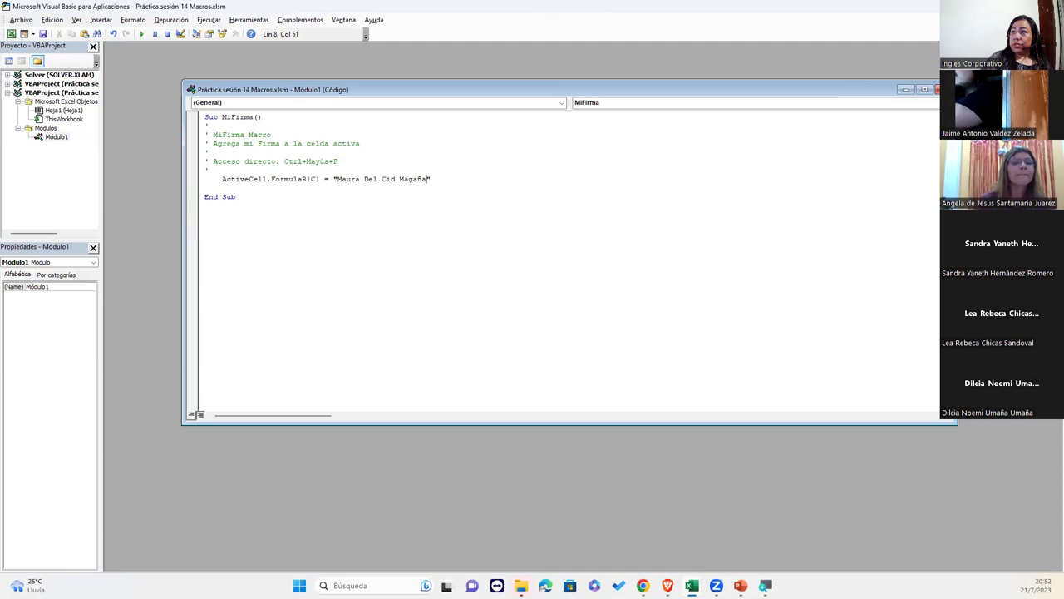
# Return to Hoja1 and insert the updated signature in cells E4, E7 and E10 by running the MiFirma macro
pyautogui.hotkey('alt', 'F11')
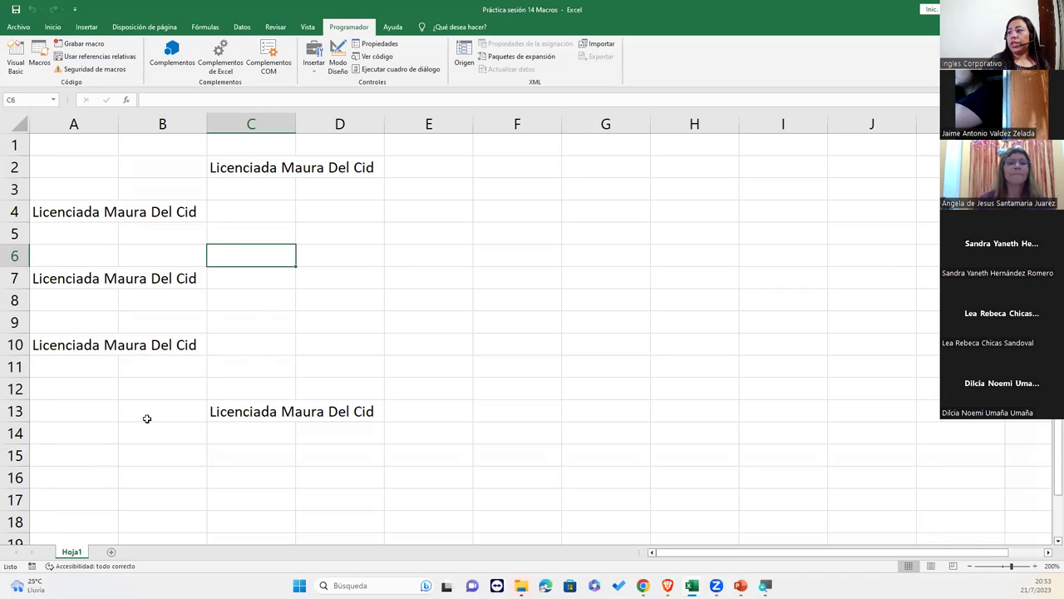
pyautogui.click(428, 216)
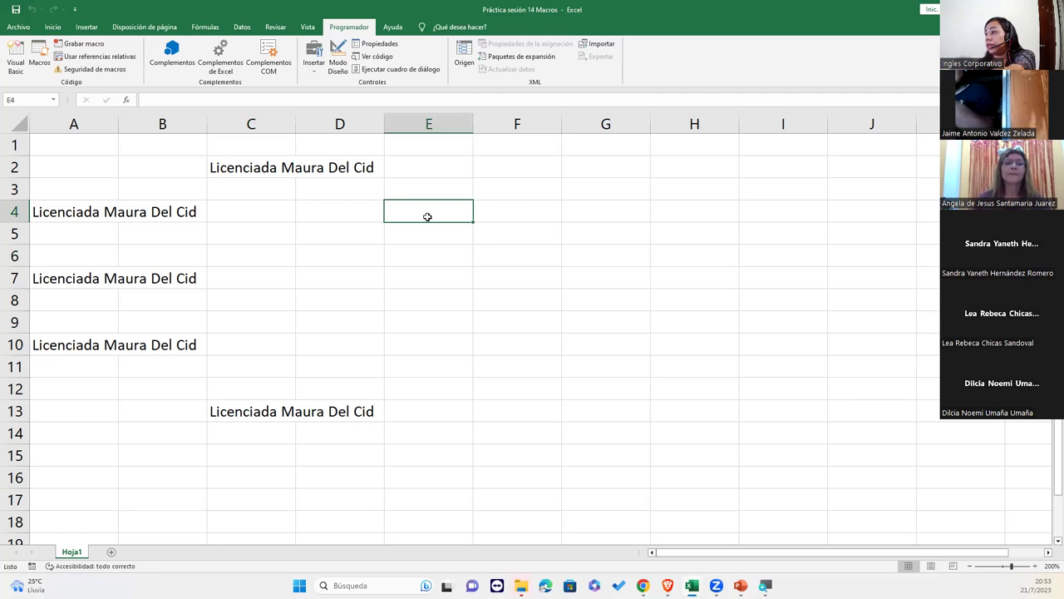
pyautogui.write('Maura Del Cid Magaña')
pyautogui.press('Down')
pyautogui.press('Down')
pyautogui.press('Down')
pyautogui.press('Down')
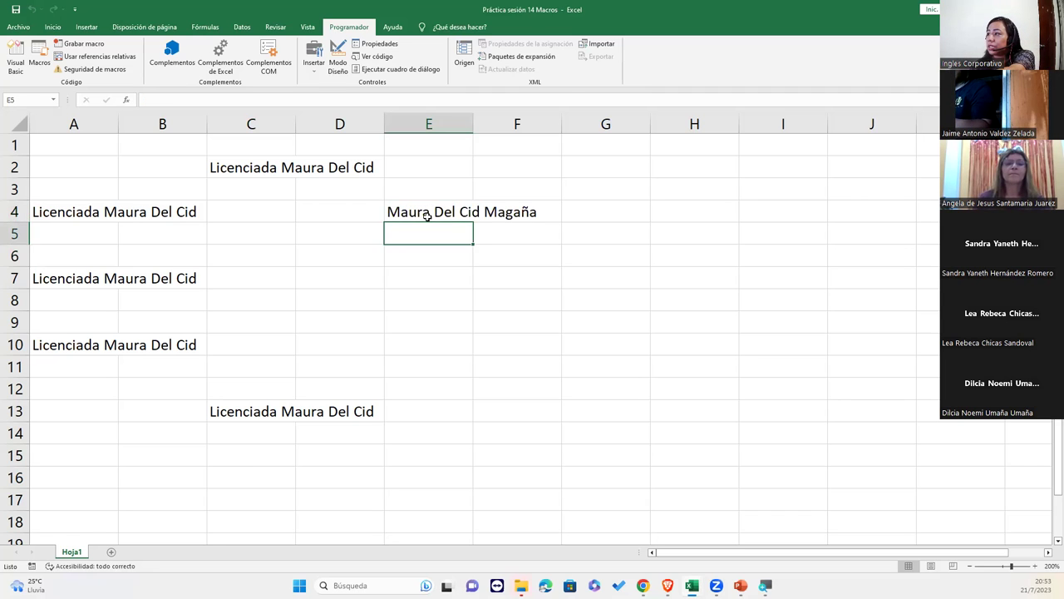
pyautogui.press('Up')
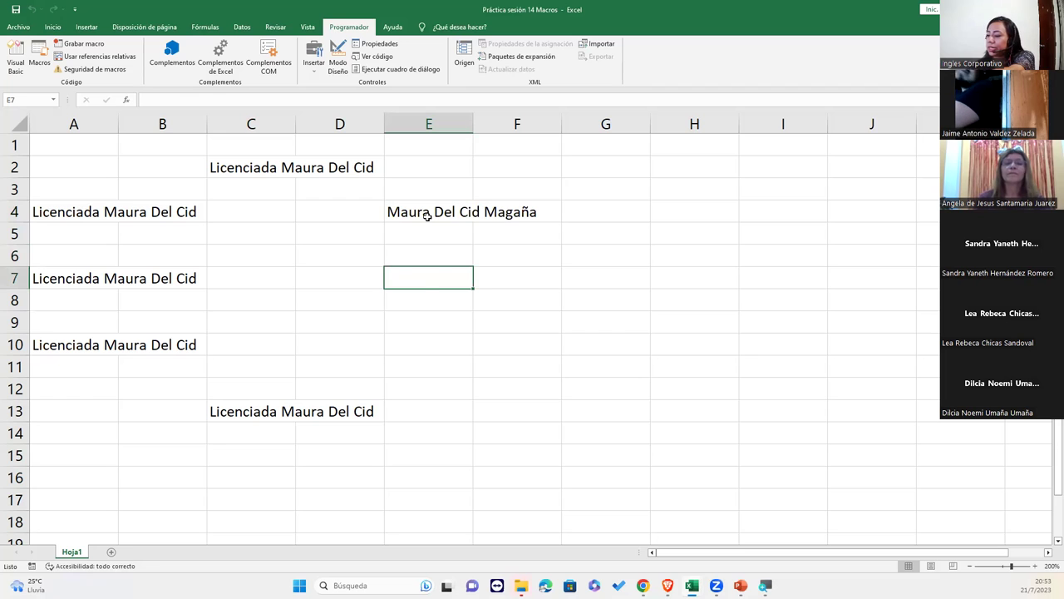
pyautogui.write('Maura Del Cid Magaña')
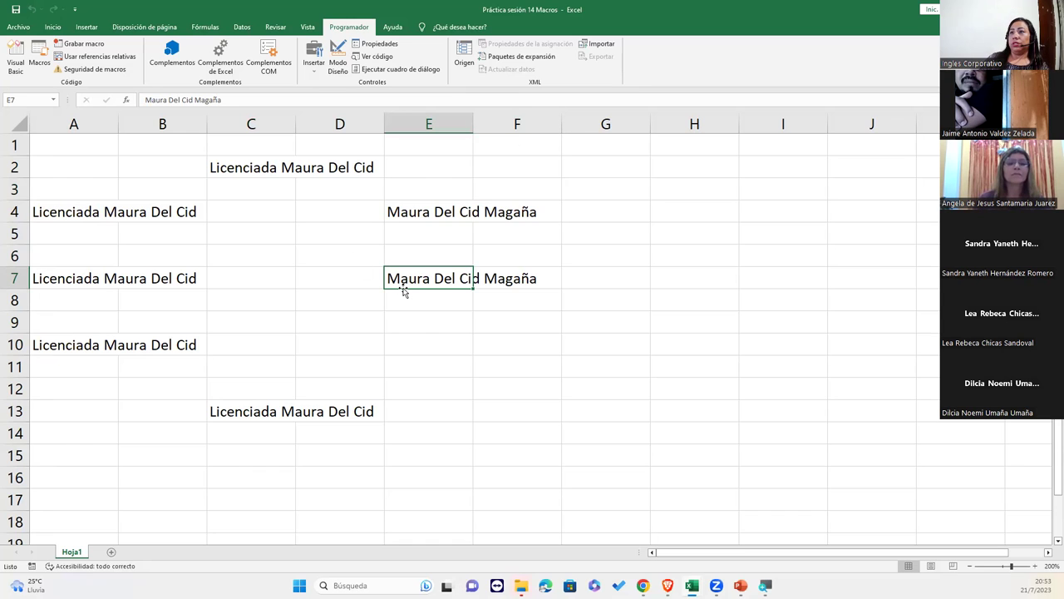
pyautogui.click(420, 342)
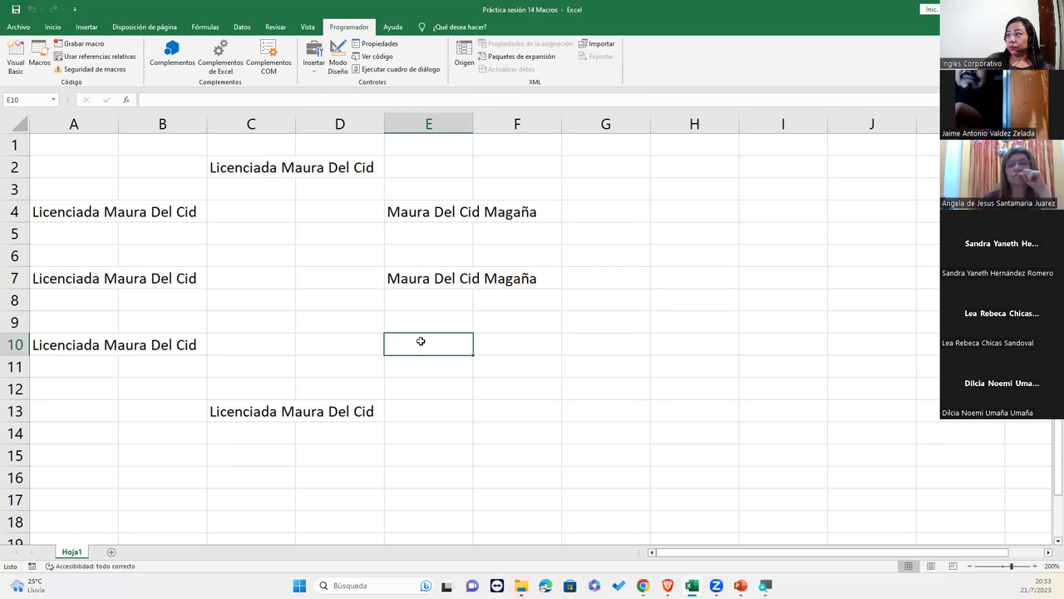
# Save the Práctica sesión 14 Macros workbook from the Visual Basic editor and return to the worksheet
pyautogui.click(15, 58)
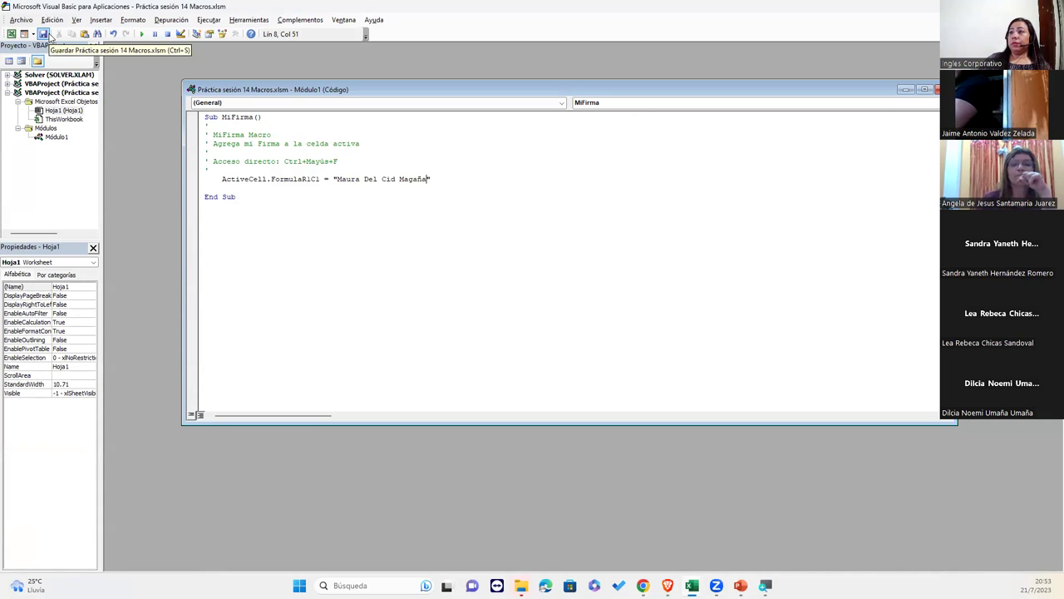
pyautogui.click(44, 35)
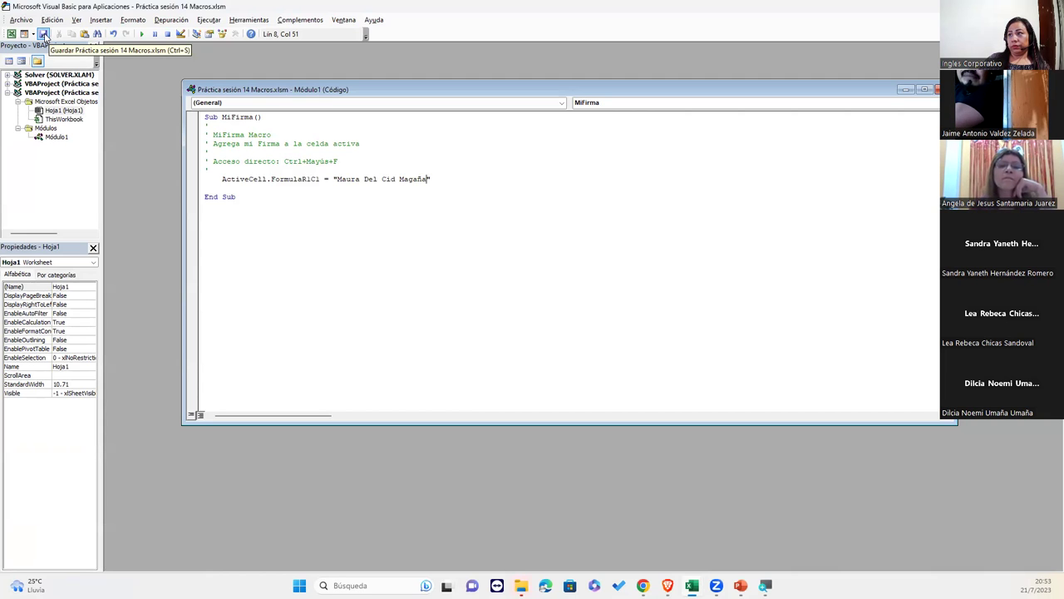
pyautogui.click(44, 34)
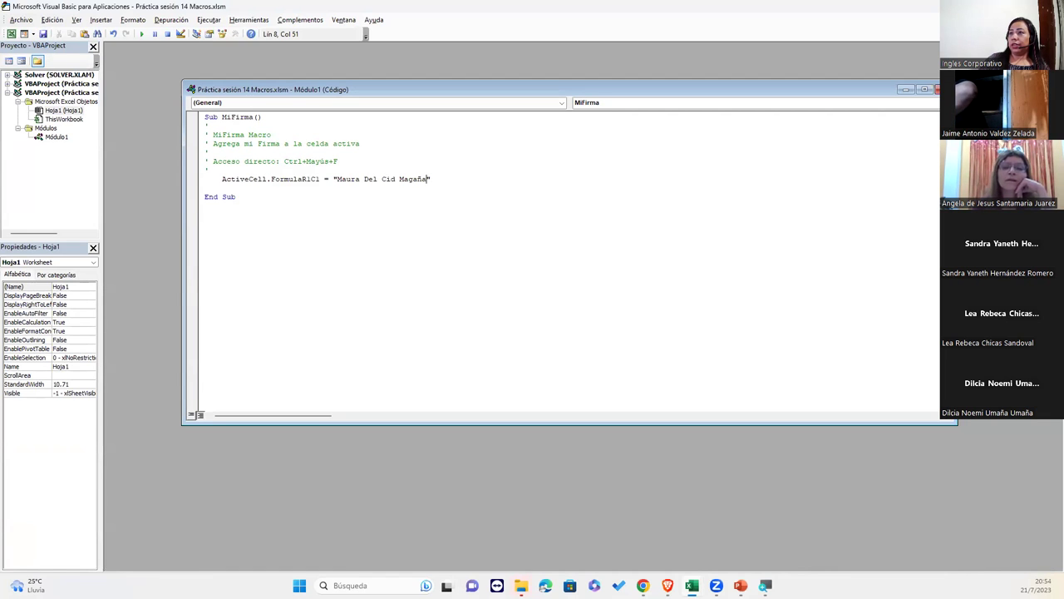
pyautogui.hotkey('alt', 'F11')
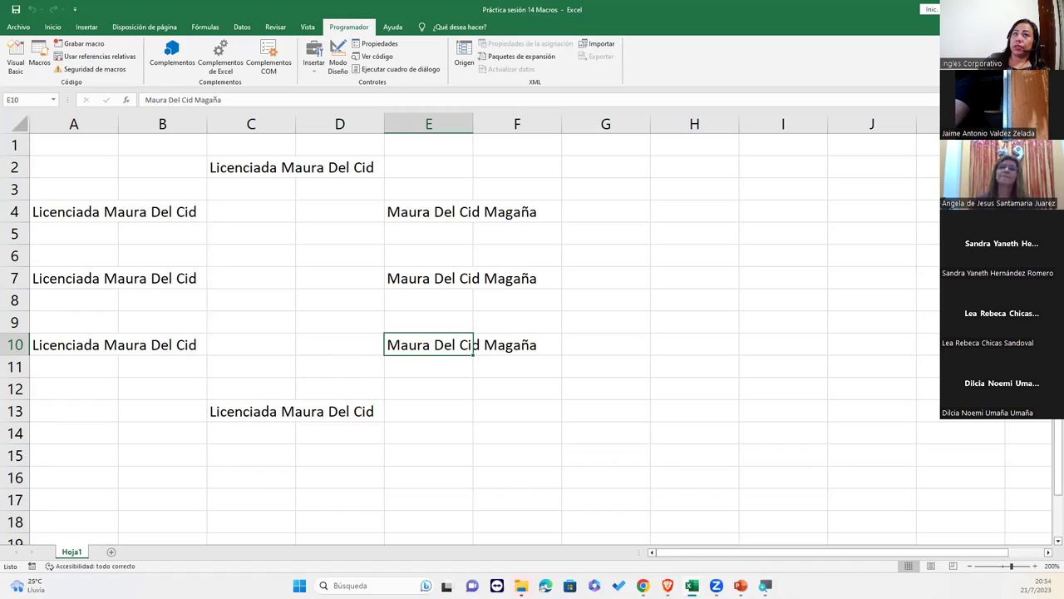
pyautogui.hotkey('alt', 'Tab')
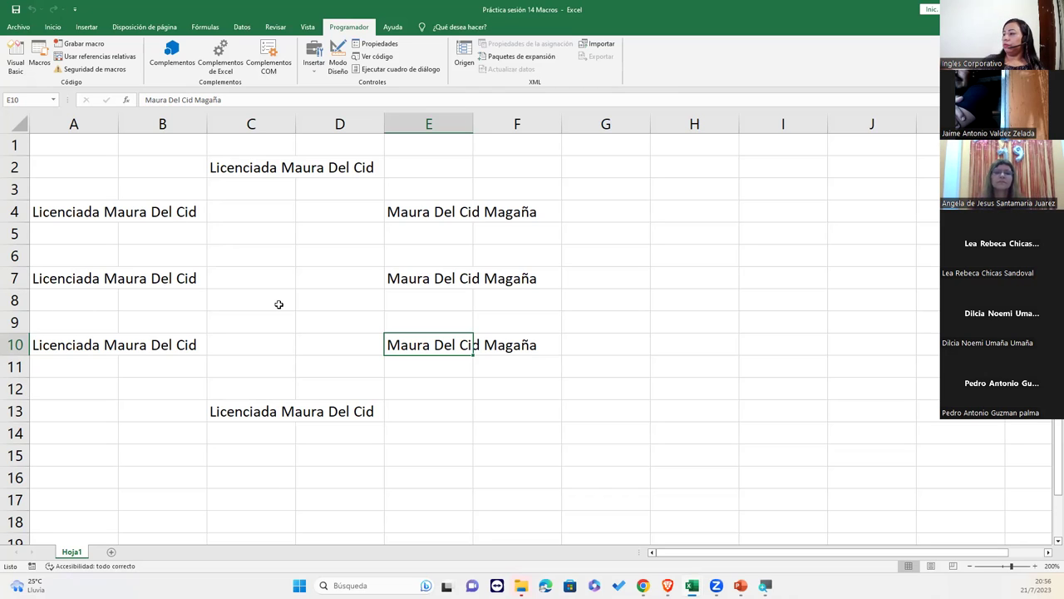
# Reopen the MiFirma code to examine its comment block between Sub and the ActiveCell line, and return to the worksheet
pyautogui.click(21, 61)
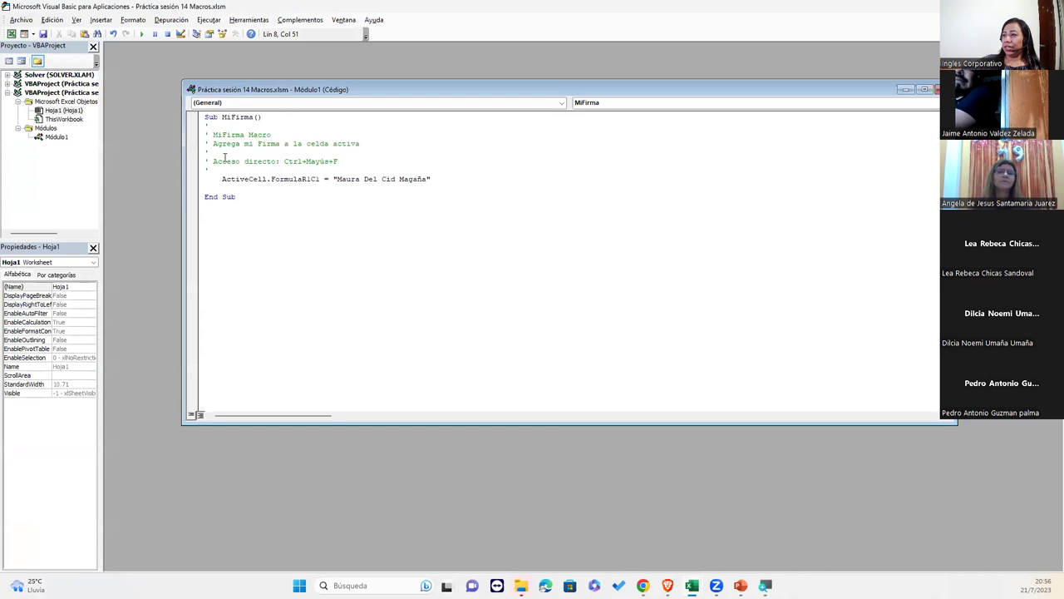
pyautogui.moveTo(214, 168); pyautogui.dragTo(204, 127)
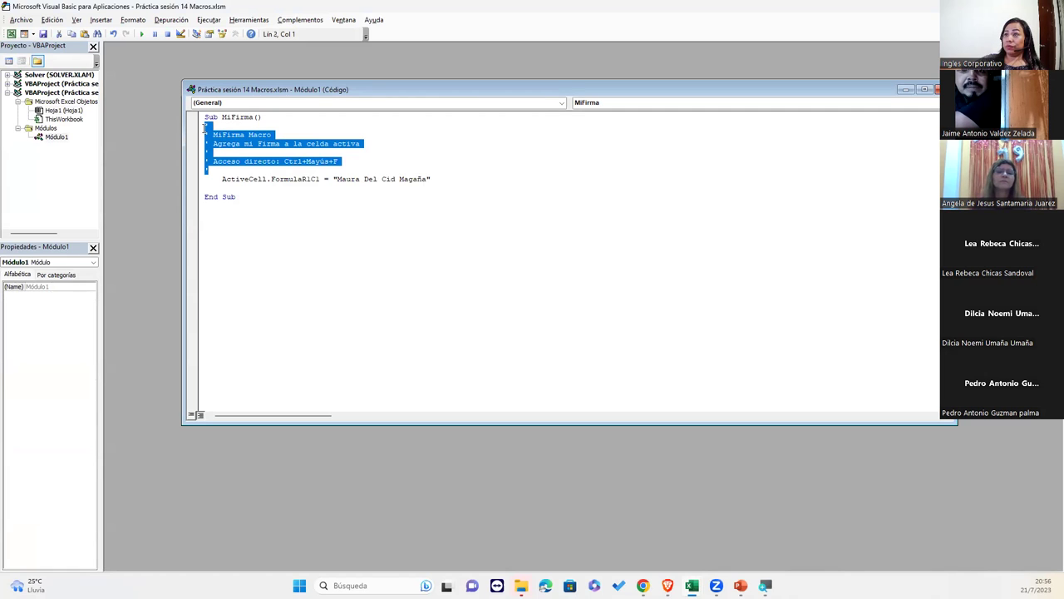
pyautogui.click(231, 208)
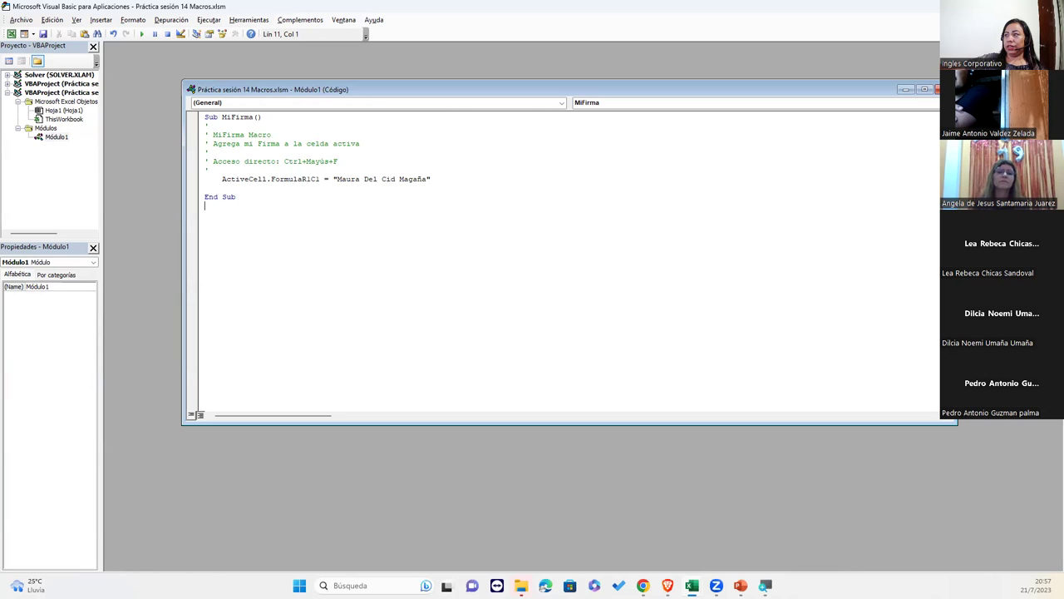
pyautogui.moveTo(360, 158); pyautogui.dragTo(205, 123)
pyautogui.click(205, 125)
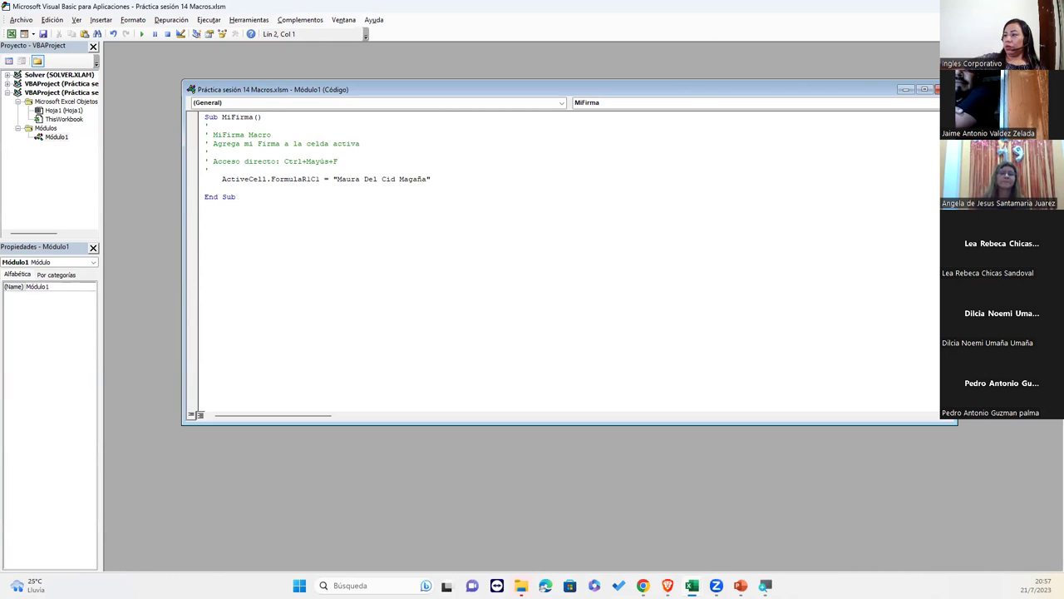
pyautogui.hotkey('alt', 'F11')
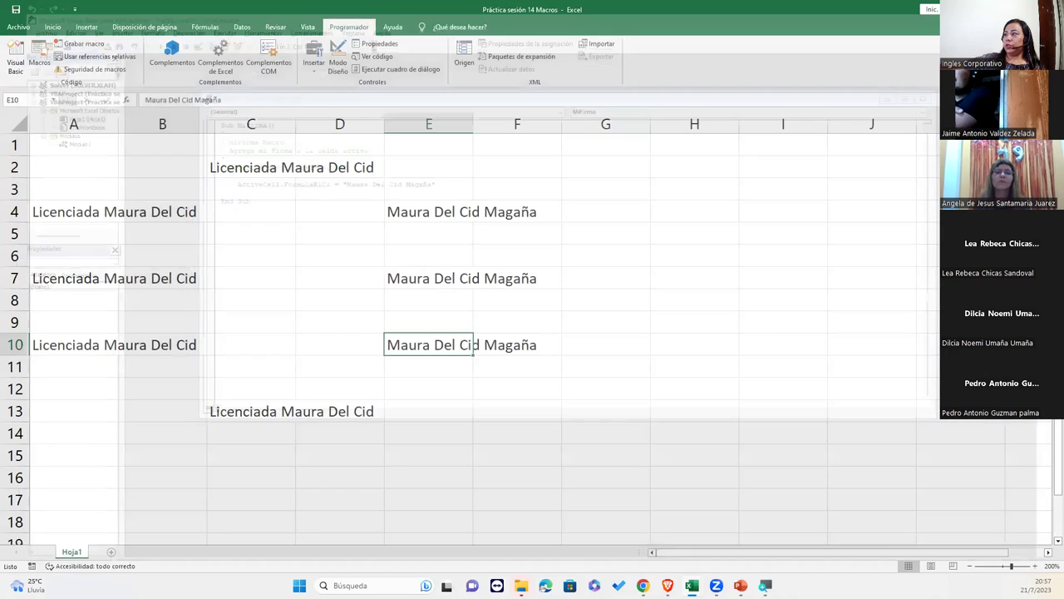
pyautogui.click(273, 268)
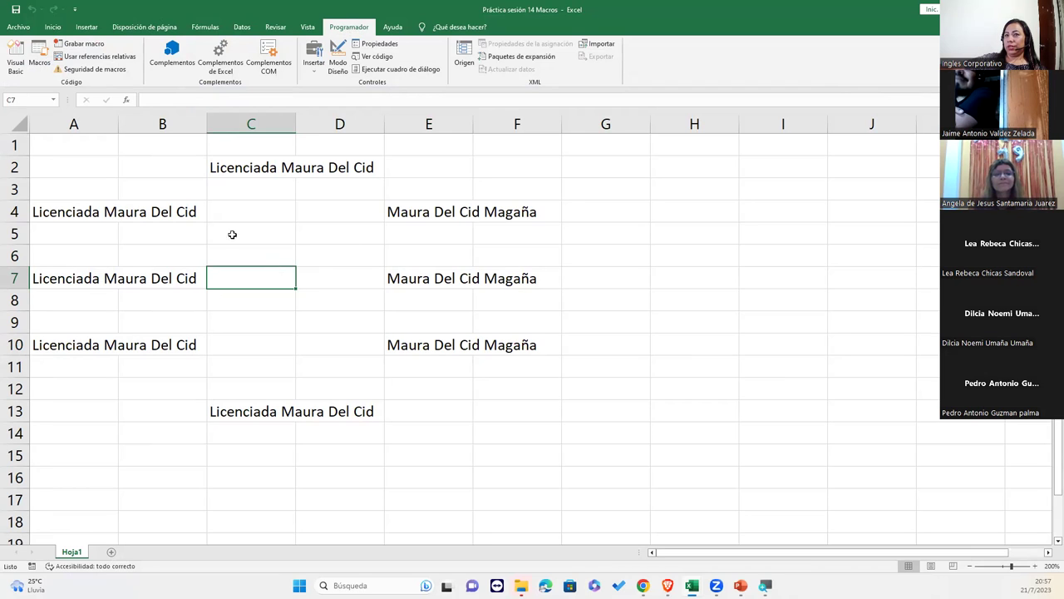
pyautogui.click(270, 327)
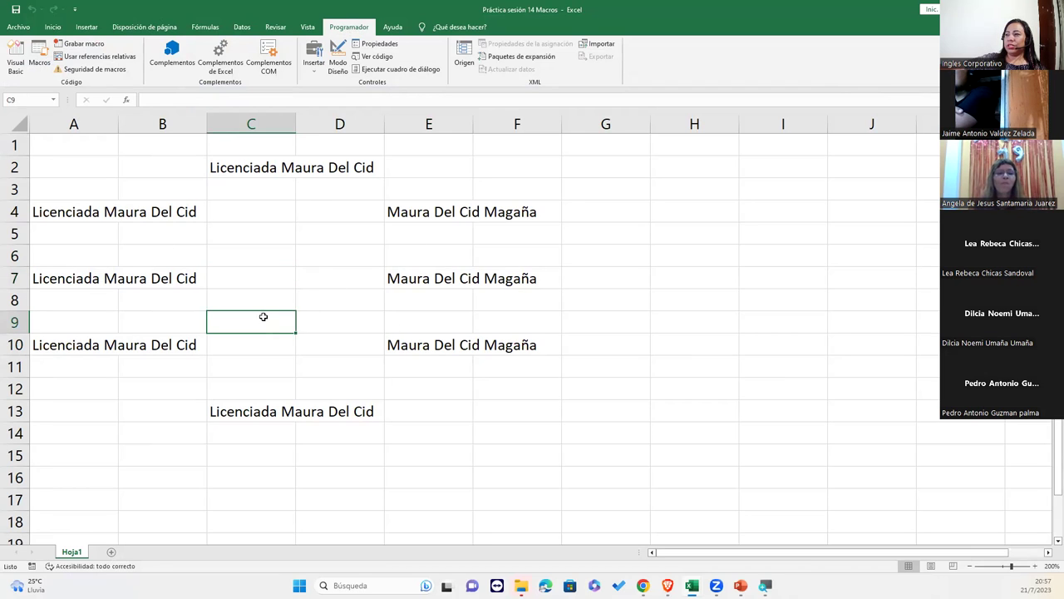
pyautogui.click(242, 272)
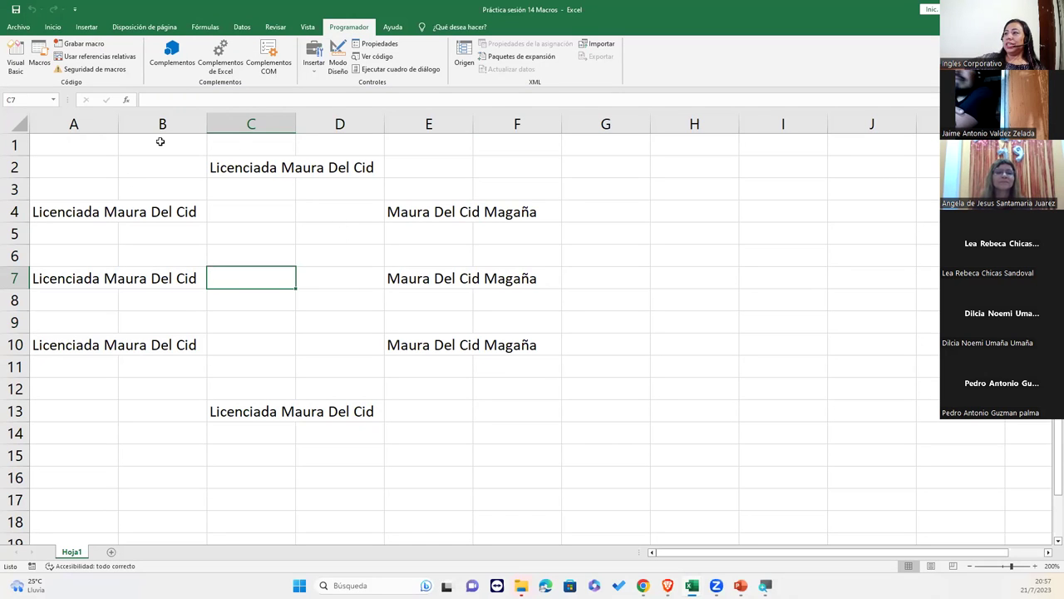
# Reopen the MiFirma code to examine its comment block and the ActiveCell line, and return to Hoja1
pyautogui.click(15, 58)
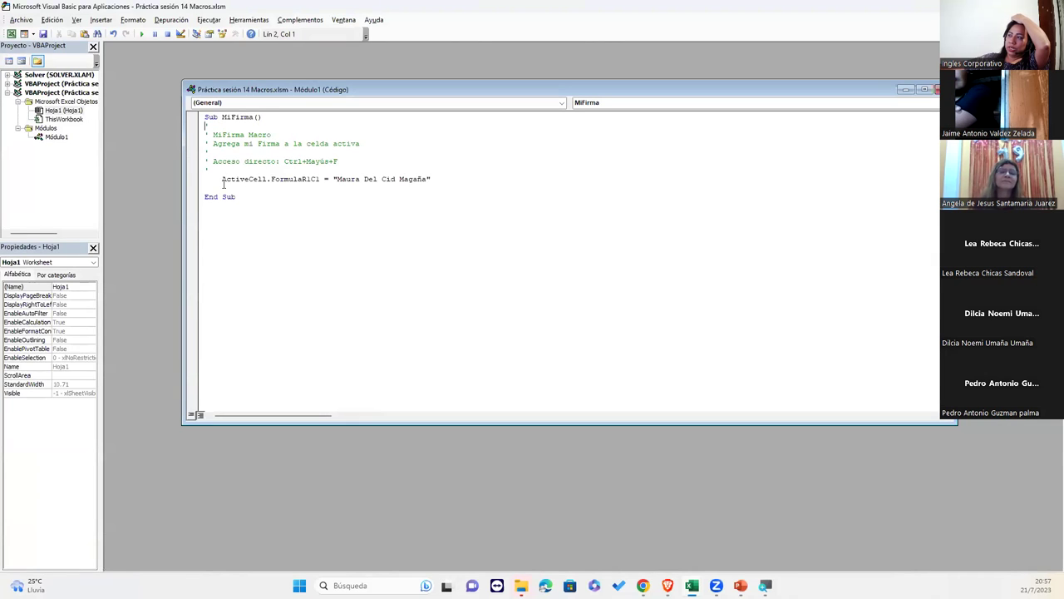
pyautogui.click(226, 185)
pyautogui.click(220, 171)
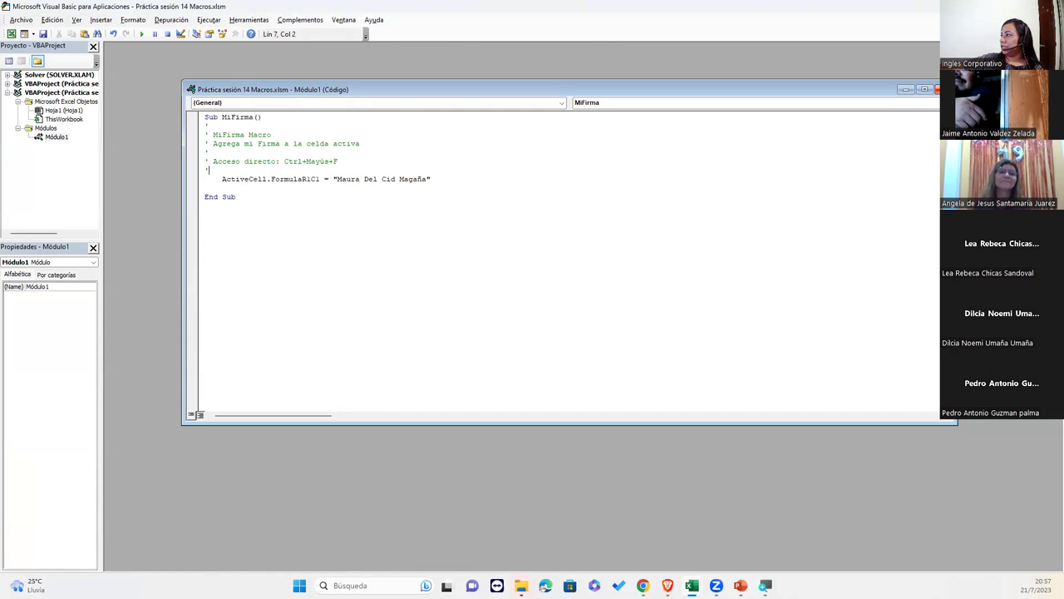
pyautogui.hotkey('alt', 'F11')
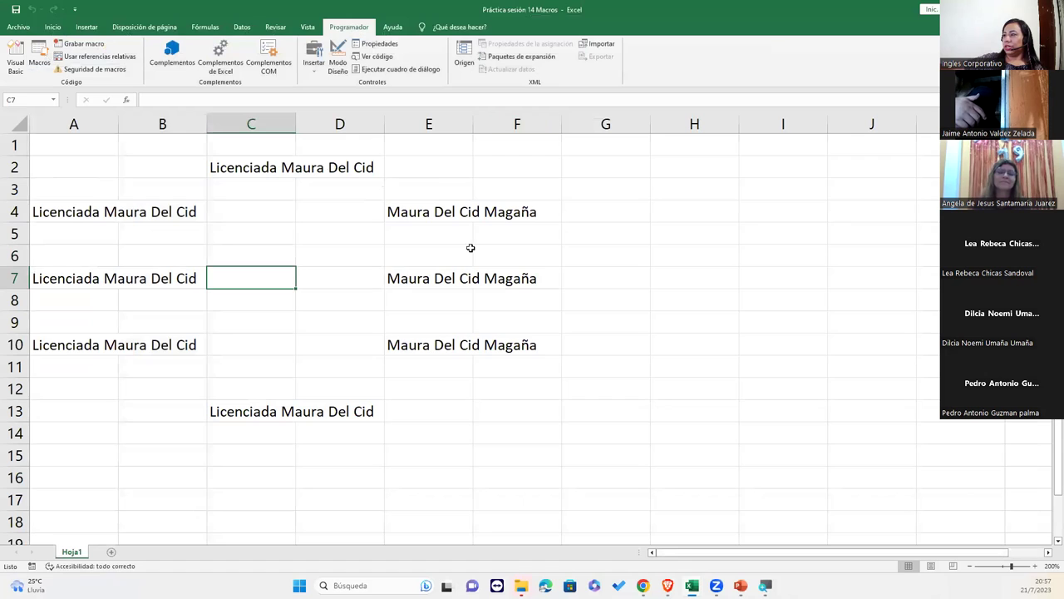
pyautogui.click(262, 231)
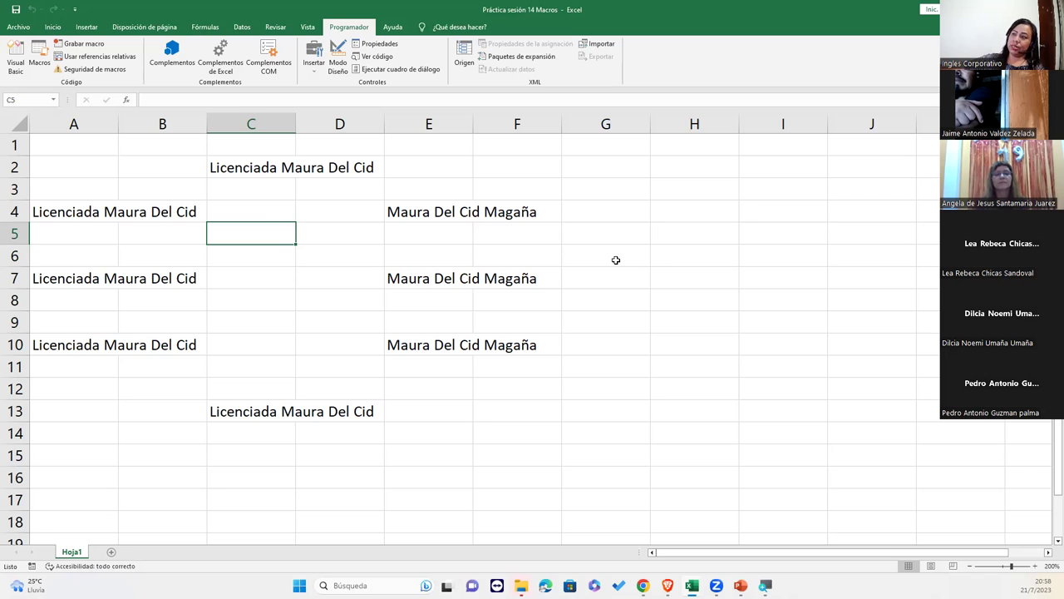
pyautogui.click(157, 415)
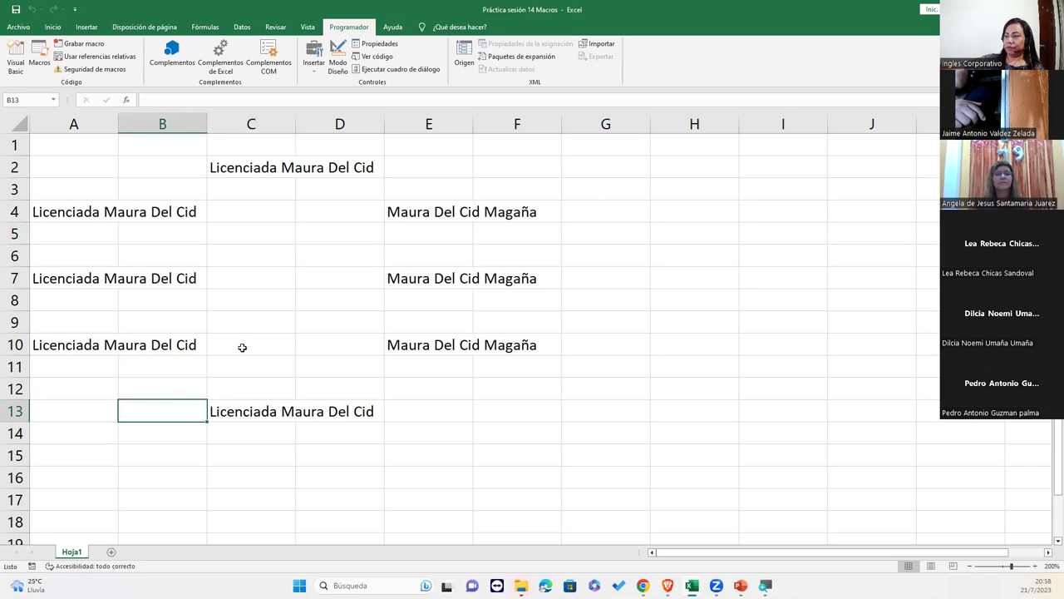
pyautogui.click(124, 171)
pyautogui.click(80, 163)
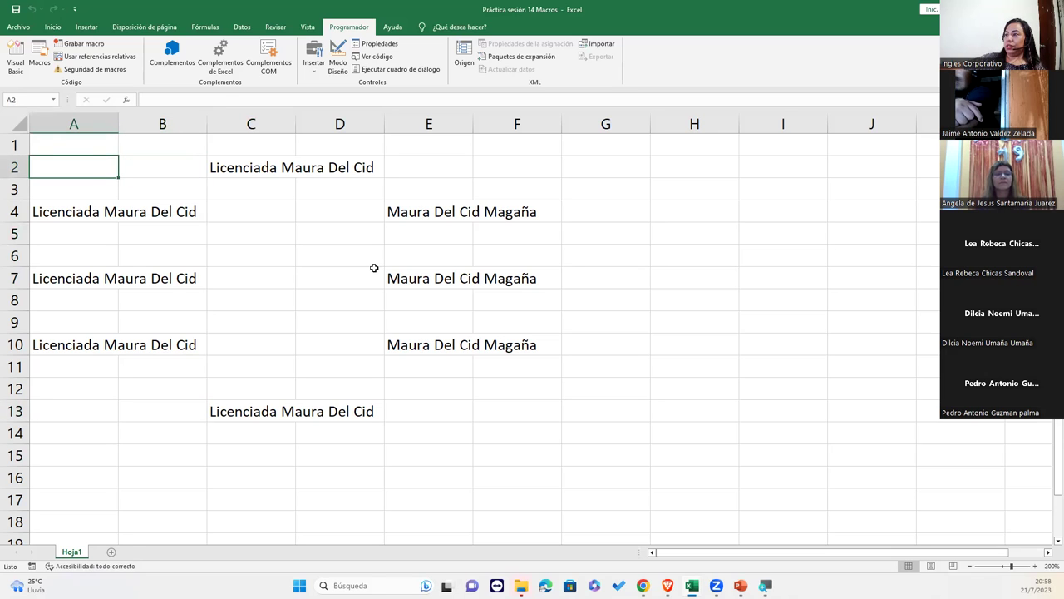
# Rearrange the signatures on Hoja1 by moving C2 to A2, E4 to D2, A7 to A6 and A10 to A8
pyautogui.click(247, 169)
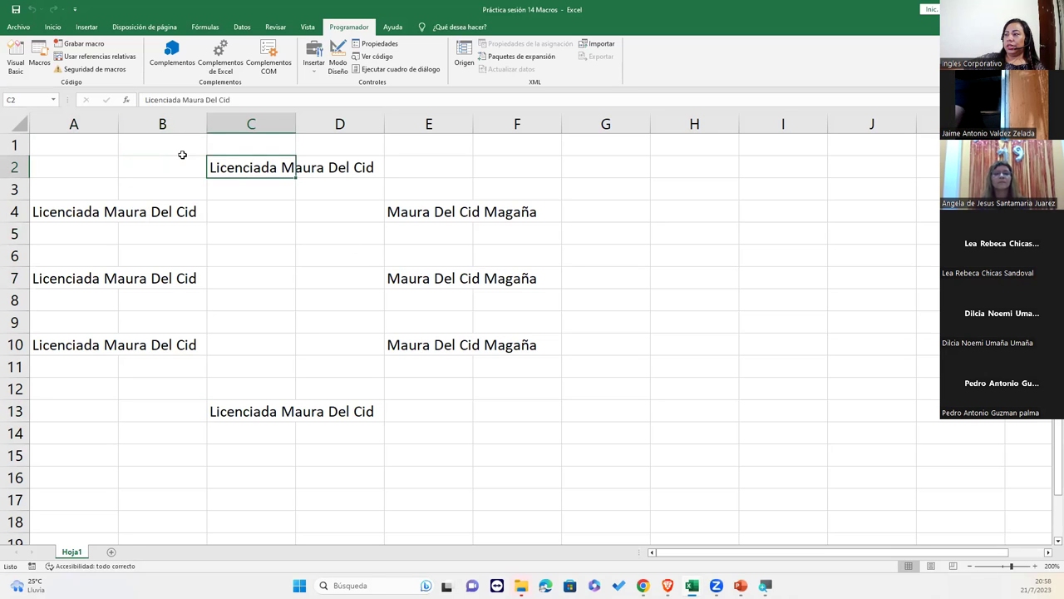
pyautogui.moveTo(239, 177); pyautogui.dragTo(97, 173)
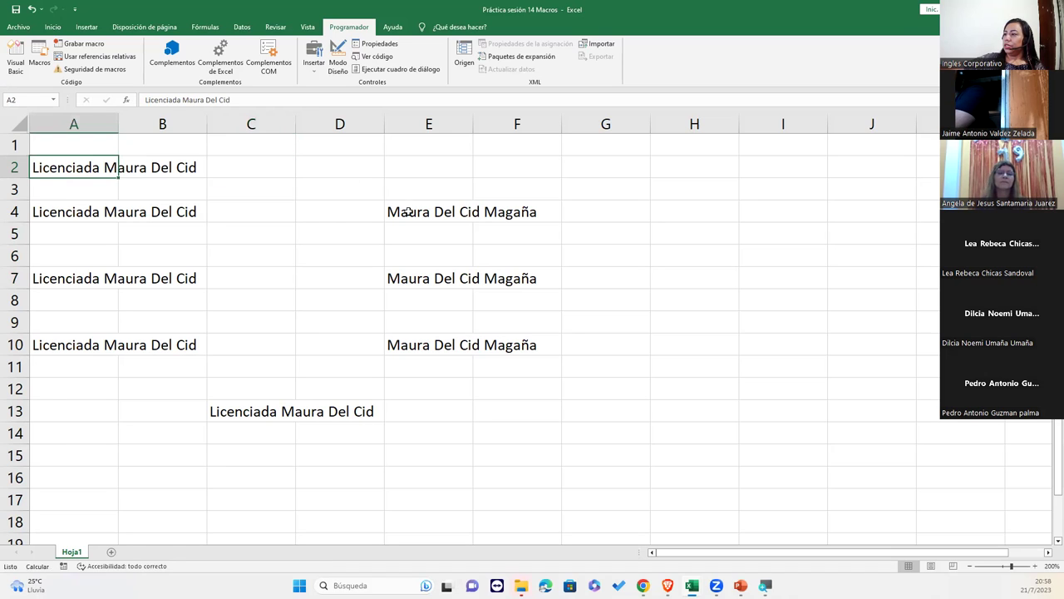
pyautogui.click(413, 214)
pyautogui.moveTo(408, 218); pyautogui.dragTo(310, 173)
pyautogui.moveTo(50, 275); pyautogui.dragTo(138, 261)
pyautogui.moveTo(88, 344); pyautogui.dragTo(131, 301)
# Clear the leftover signatures from cell C13 and from the range D5:H13
pyautogui.click(267, 410)
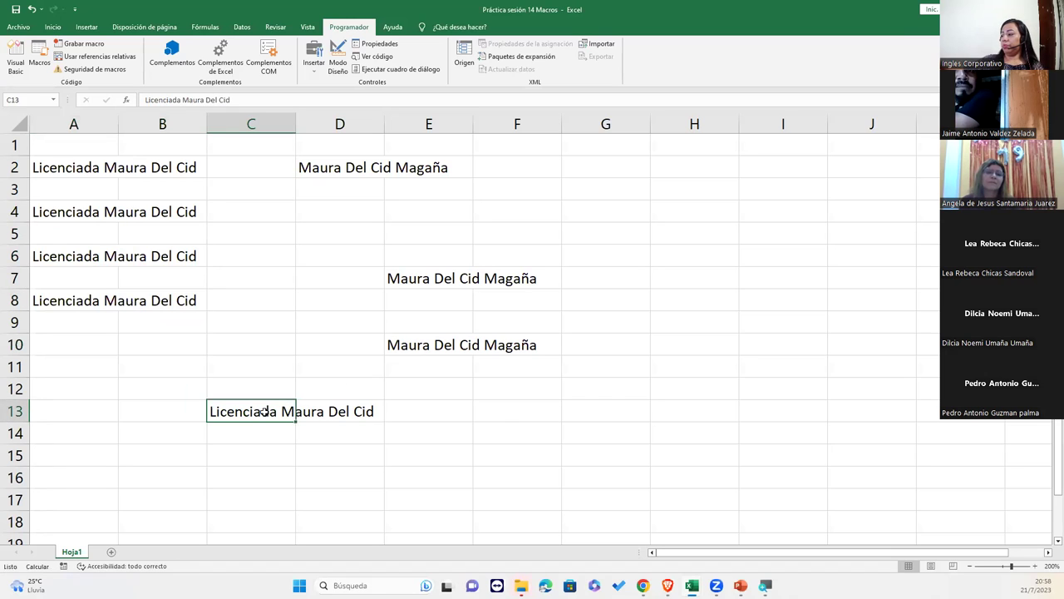
pyautogui.press('Delete')
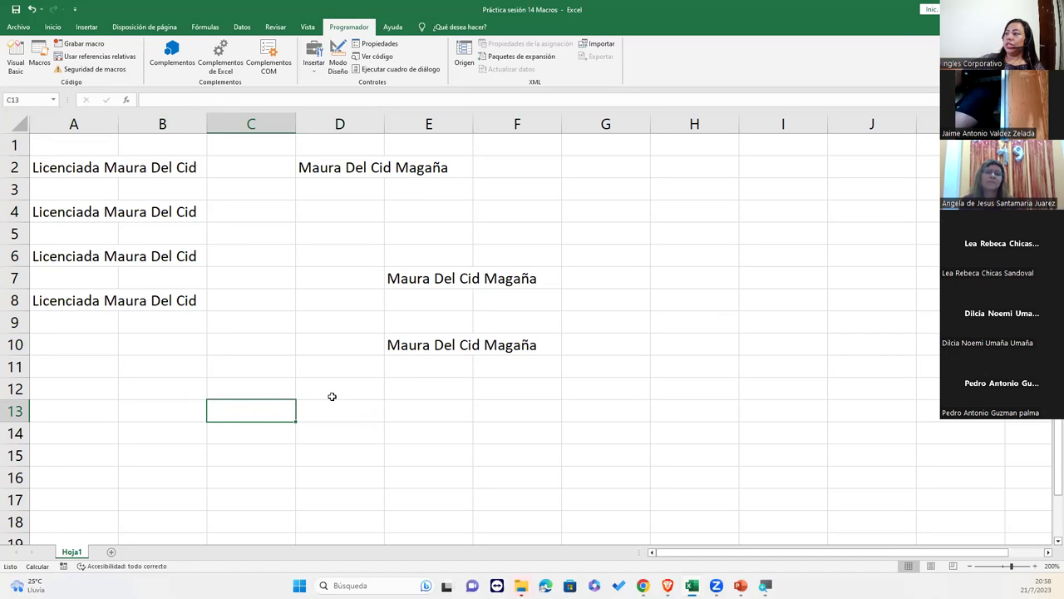
pyautogui.moveTo(372, 230); pyautogui.dragTo(715, 410)
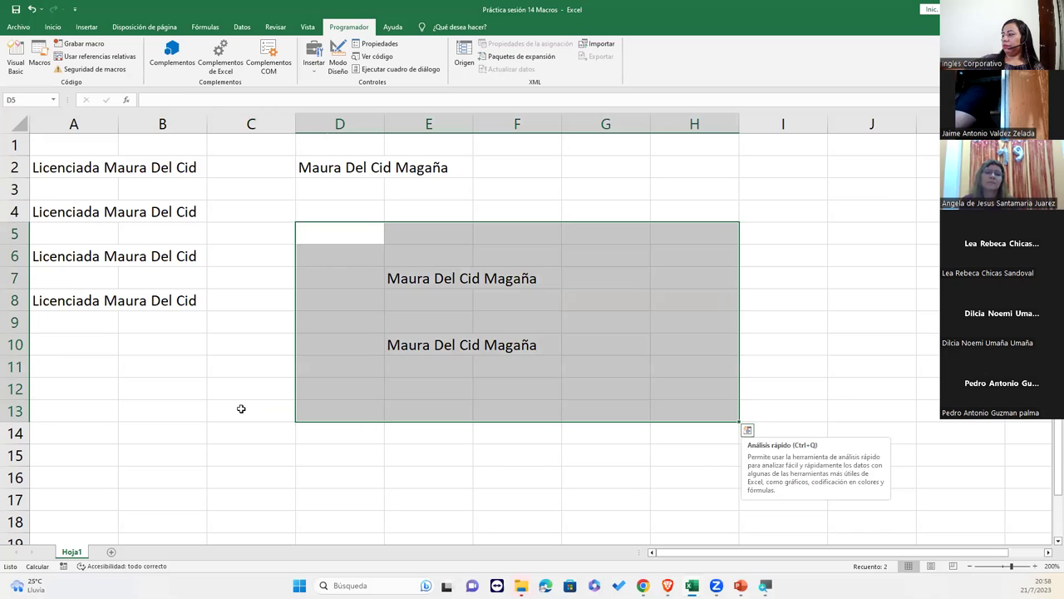
pyautogui.press('Delete')
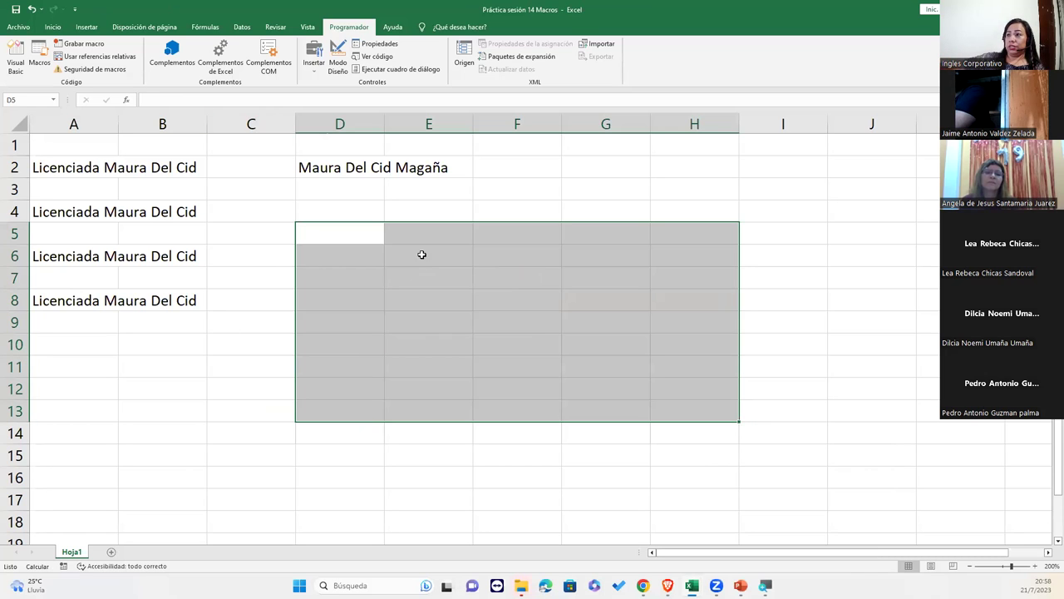
pyautogui.click(422, 255)
# Insert the updated signature in cells D4, D6 and D8 by running the MiFirma macro
pyautogui.click(310, 204)
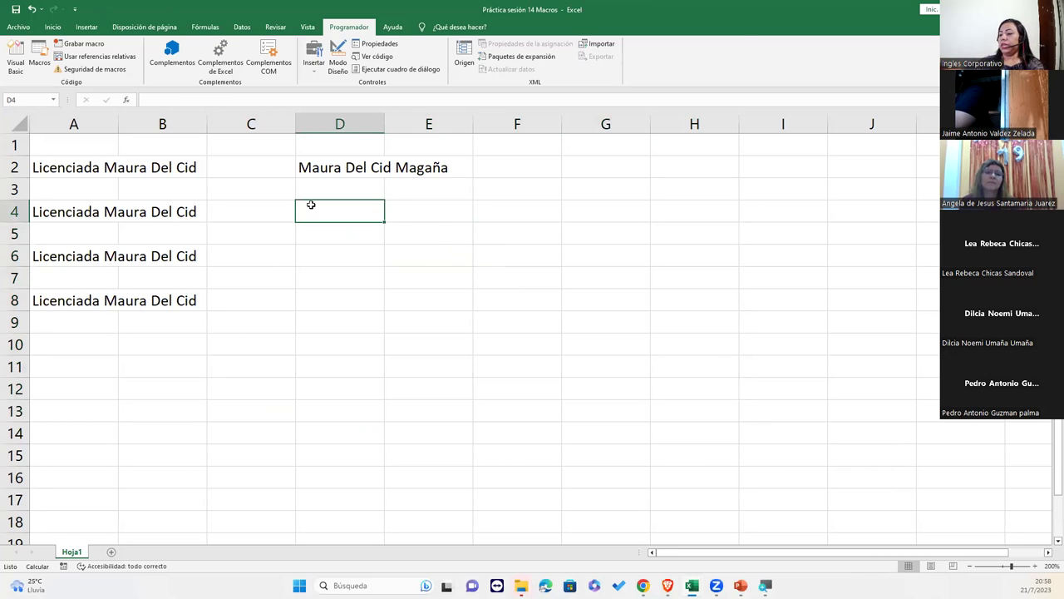
pyautogui.hotkey('ctrl', 'm')
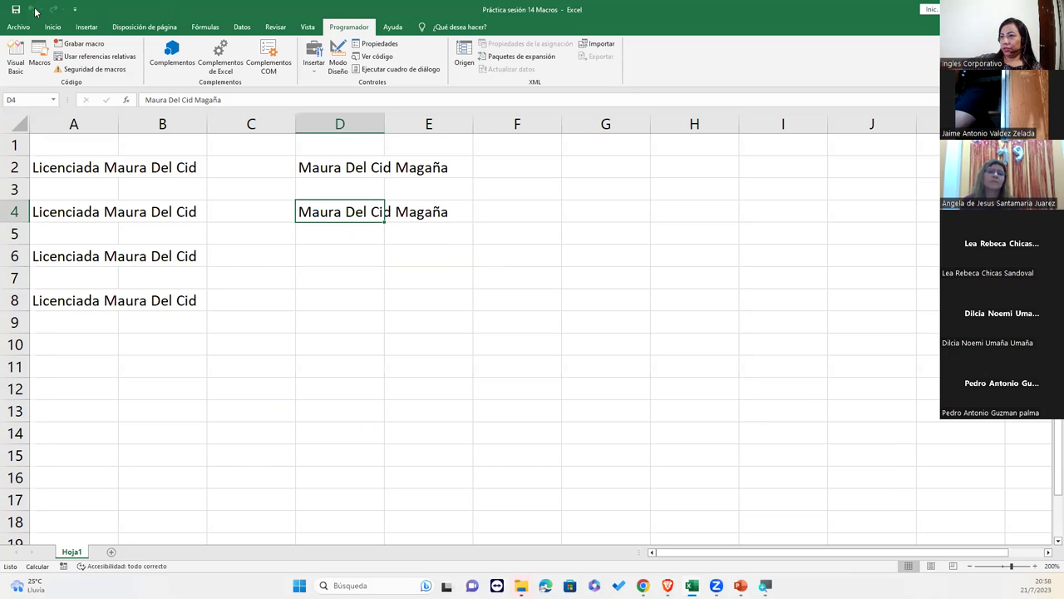
pyautogui.click(341, 249)
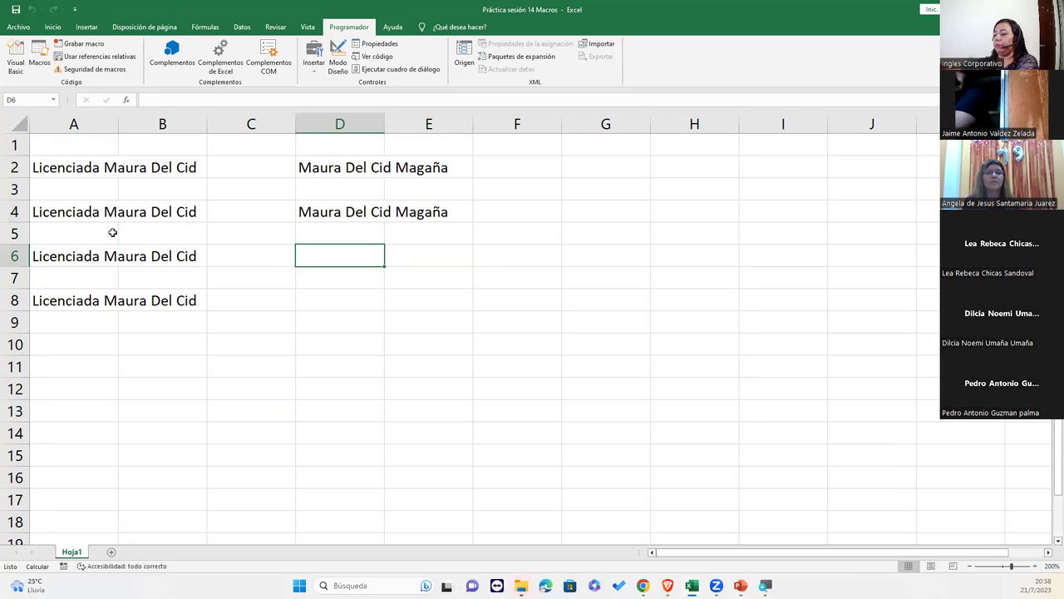
pyautogui.hotkey('ctrl', 'm')
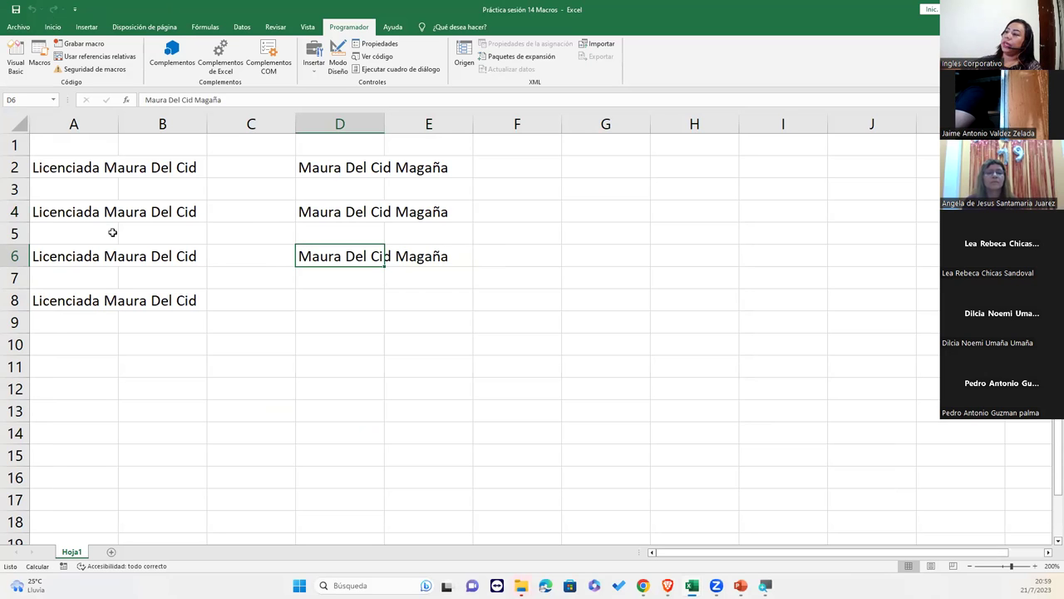
pyautogui.click(335, 306)
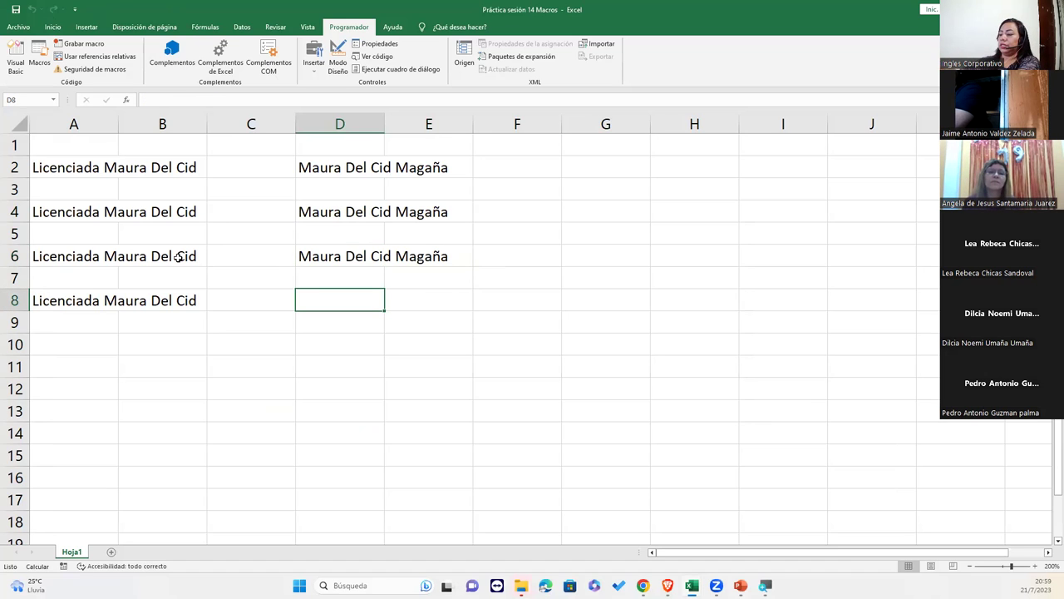
pyautogui.hotkey('ctrl', 'm')
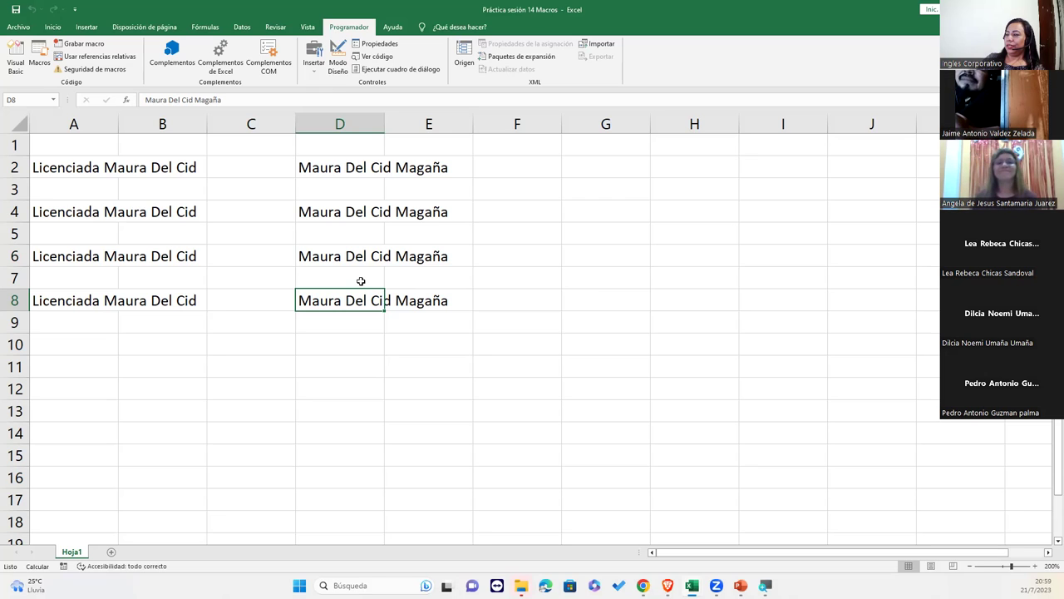
# Compare the original signatures in column A with the current MiFirma code in the Visual Basic editor, and return to Hoja1
pyautogui.click(99, 340)
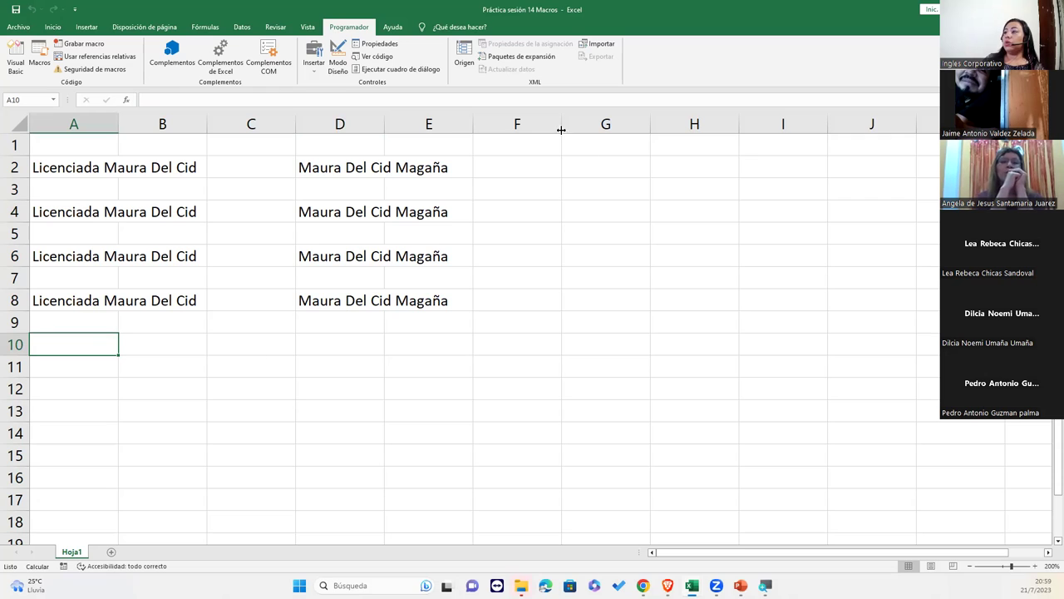
pyautogui.click(127, 145)
pyautogui.click(99, 167)
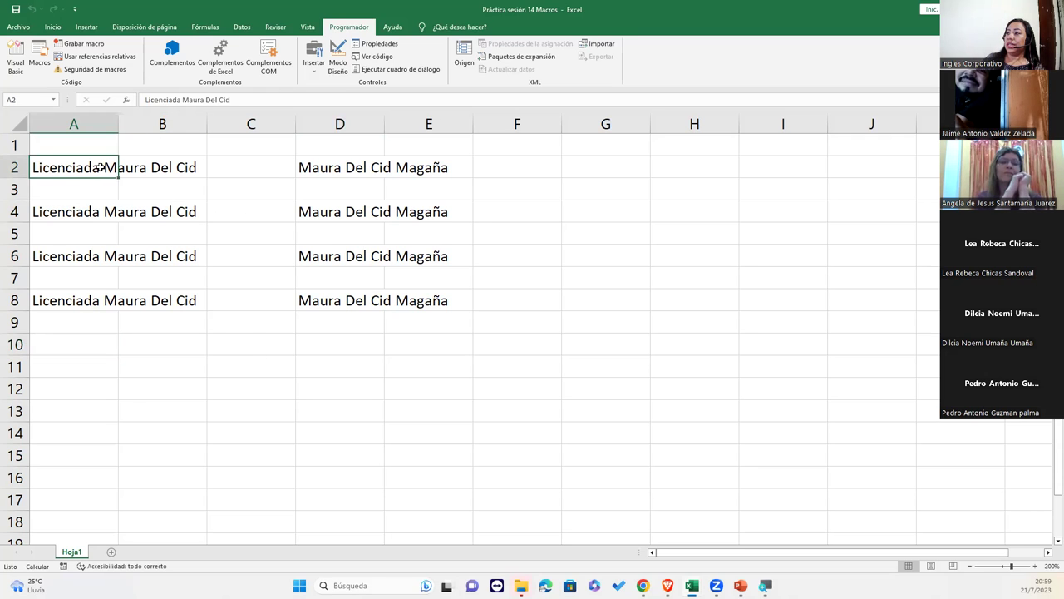
pyautogui.click(87, 238)
pyautogui.click(79, 281)
pyautogui.click(79, 293)
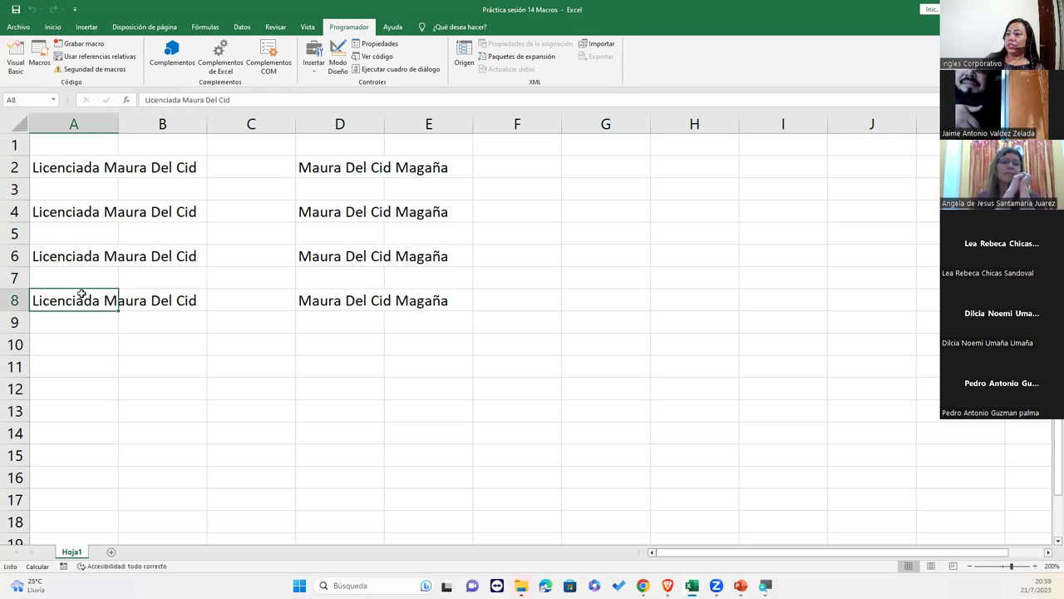
pyautogui.click(23, 52)
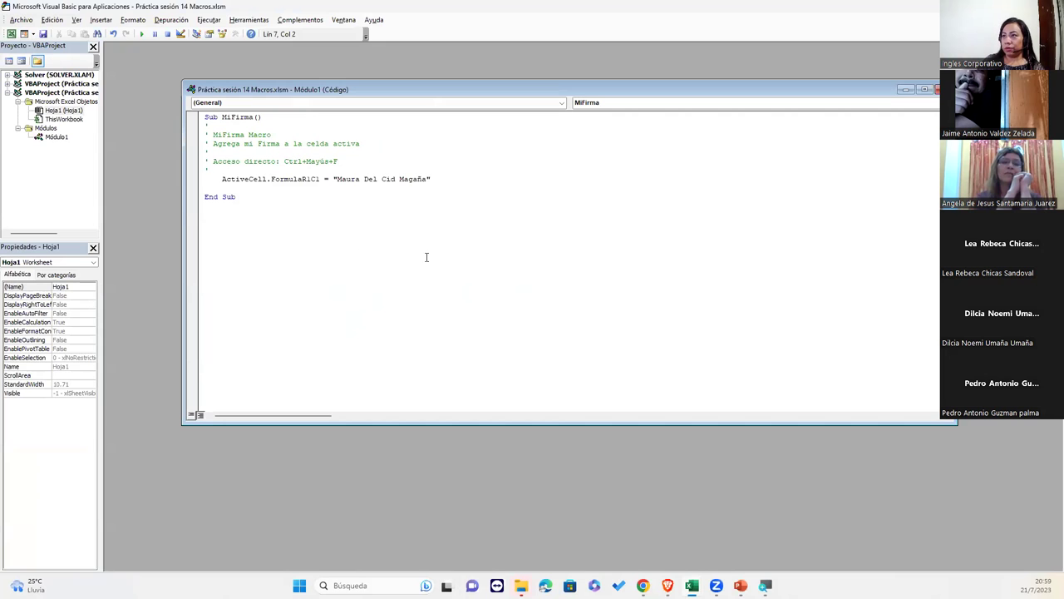
pyautogui.hotkey('alt', 'F11')
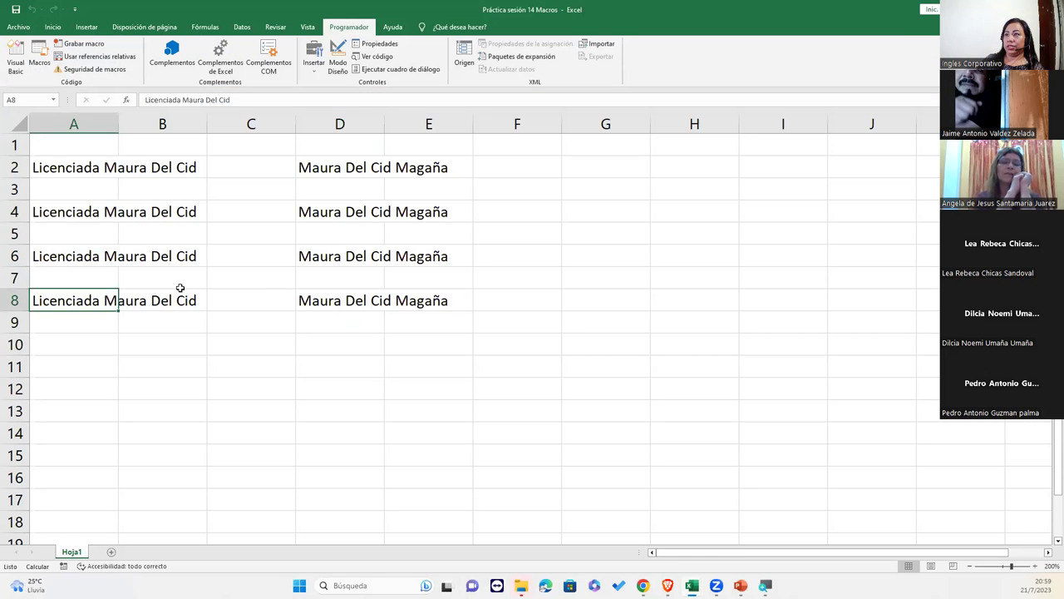
pyautogui.click(108, 237)
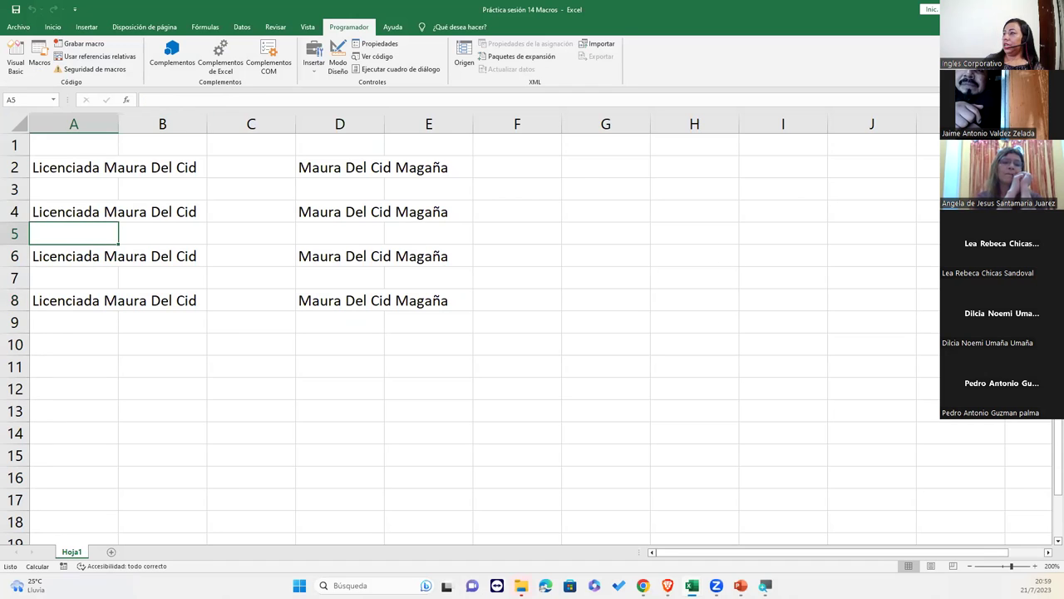
pyautogui.click(257, 167)
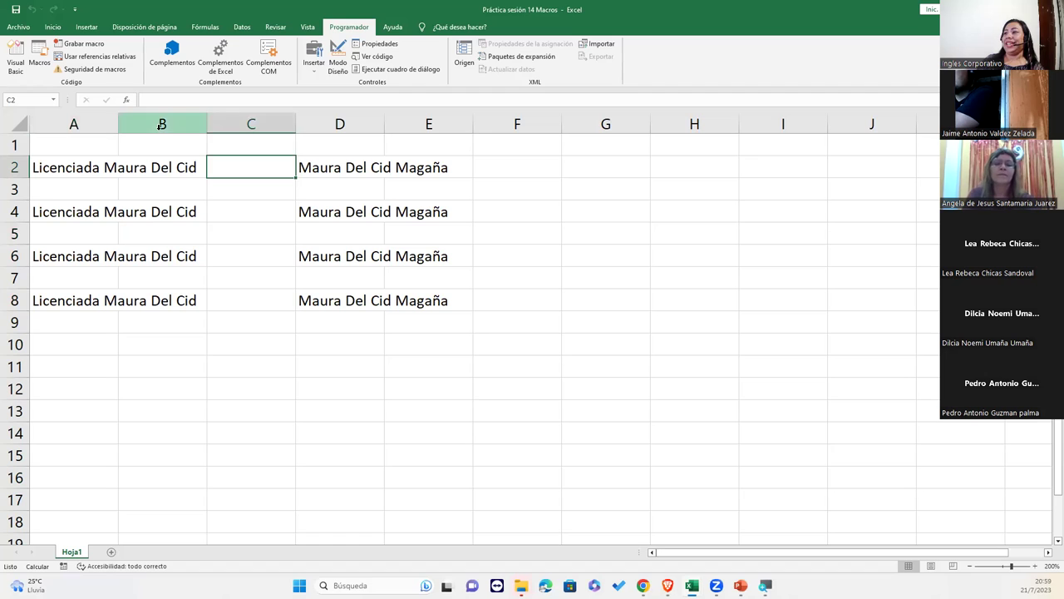
# Change the MiFirma macro's shortcut to Ctrl+Mayús+M in its macro options and reopen the options to check the assignment
pyautogui.click(39, 59)
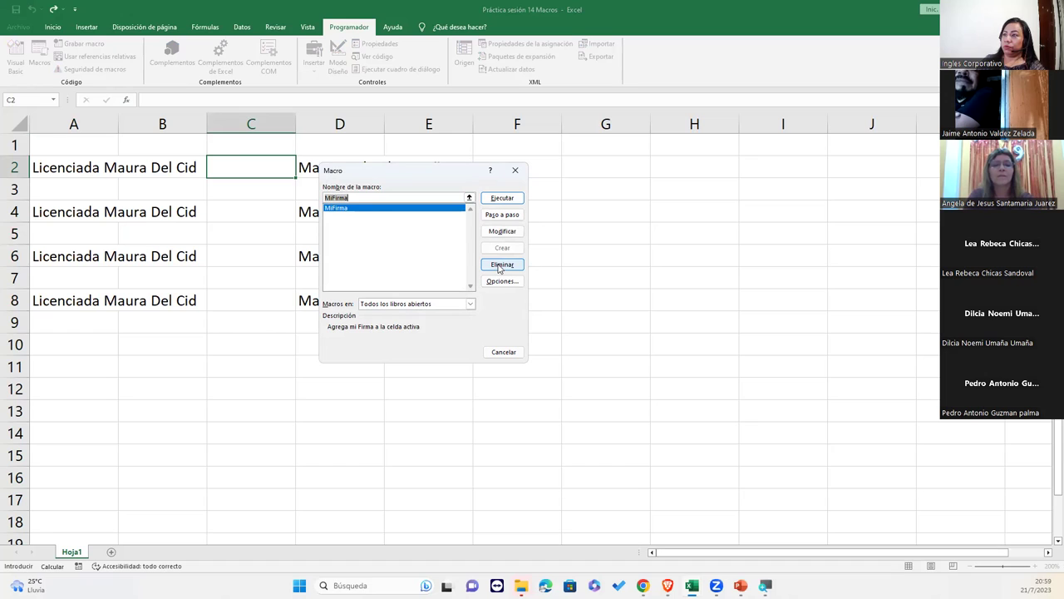
pyautogui.click(353, 212)
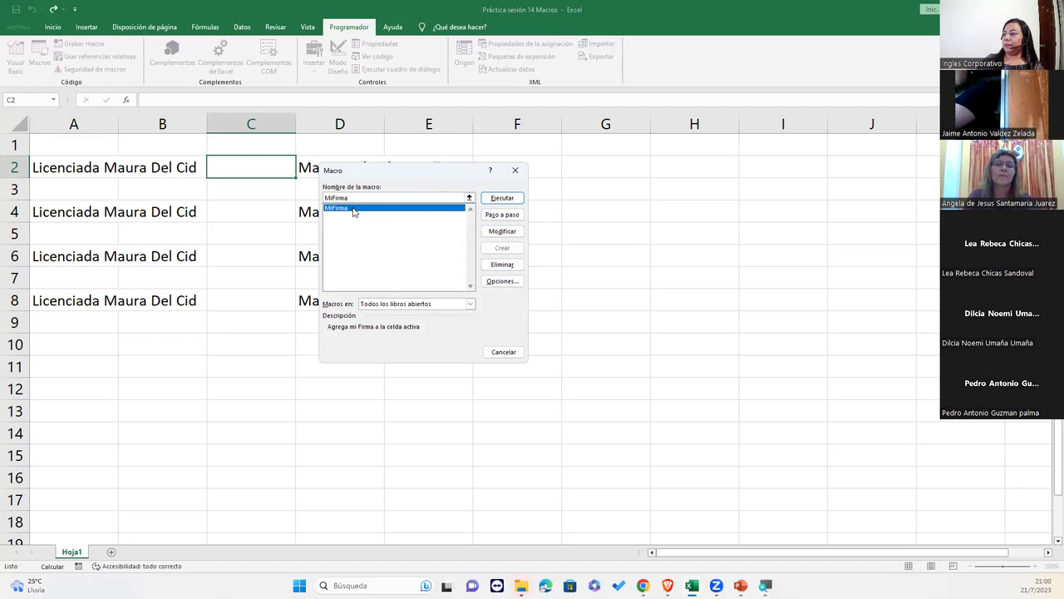
pyautogui.click(503, 282)
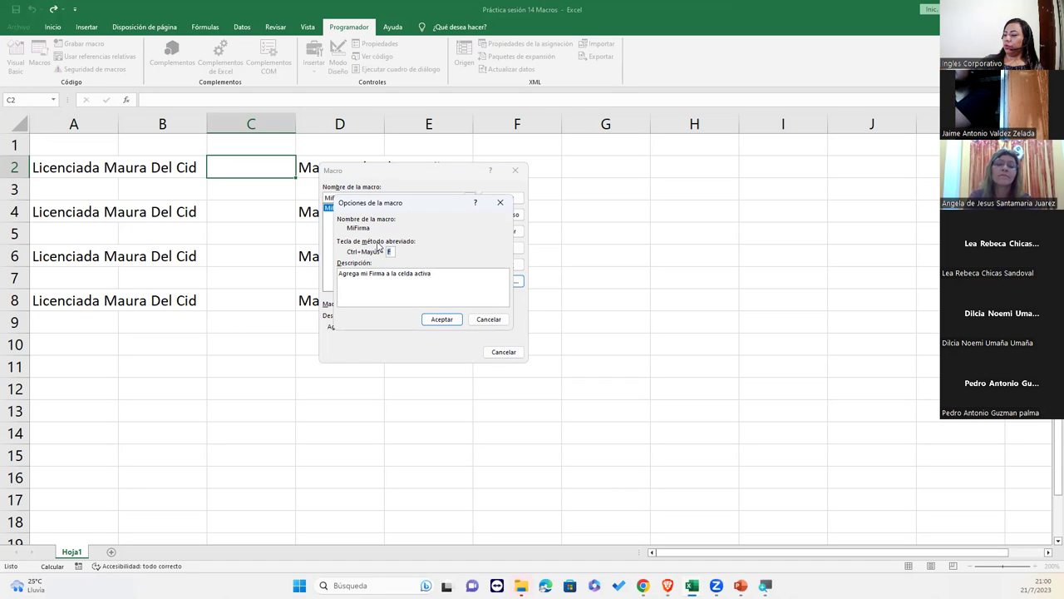
pyautogui.write('M')
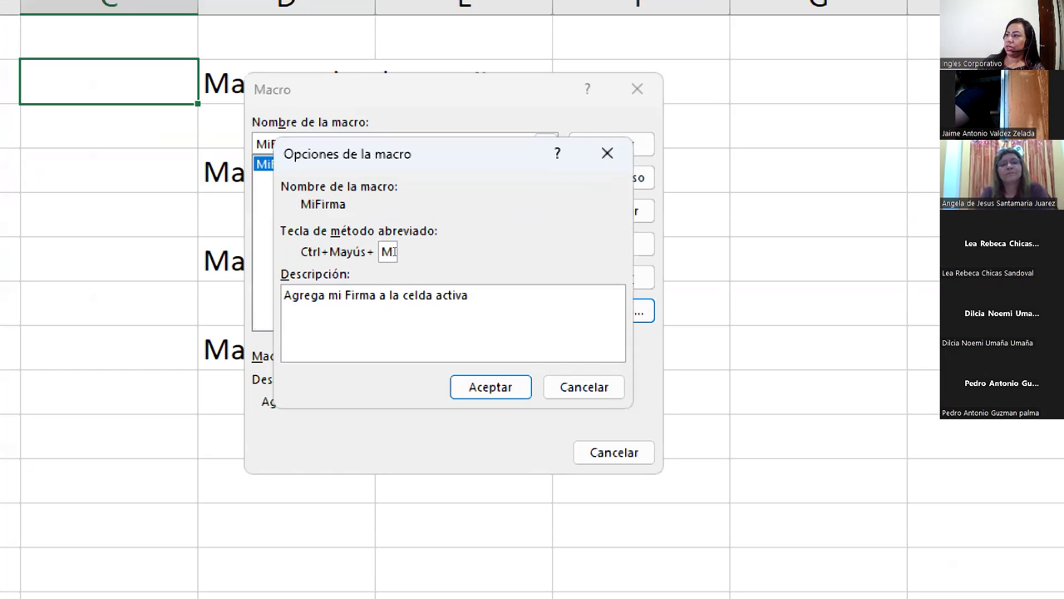
pyautogui.press('Return')
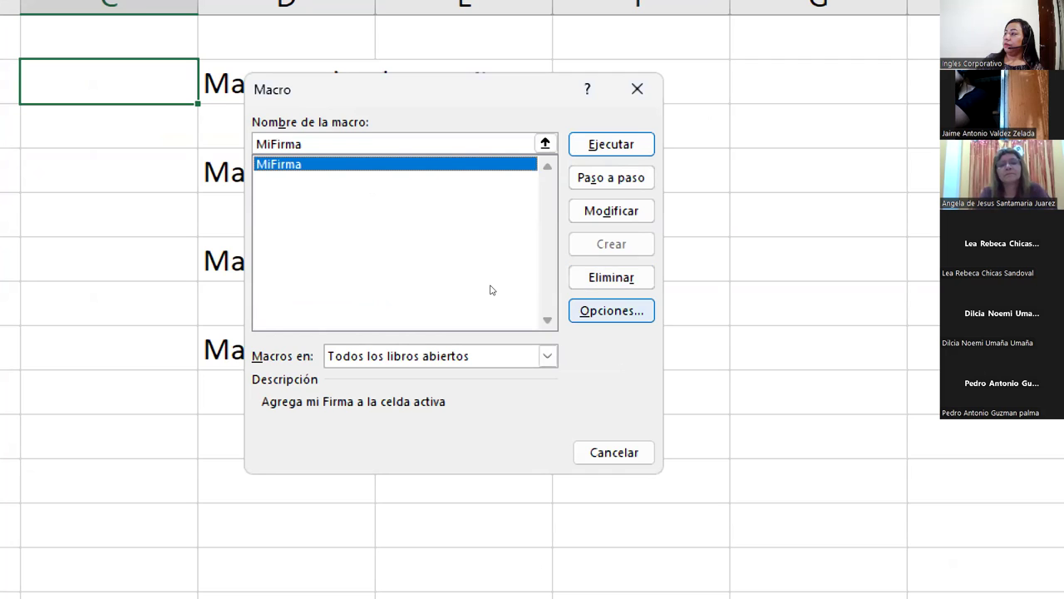
pyautogui.press('Return')
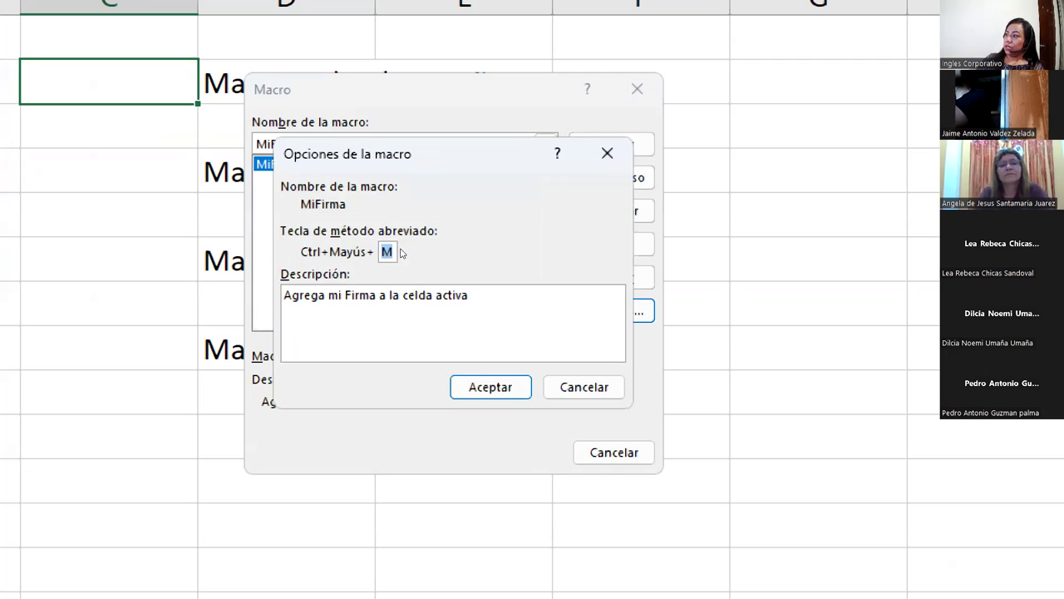
pyautogui.click(392, 251)
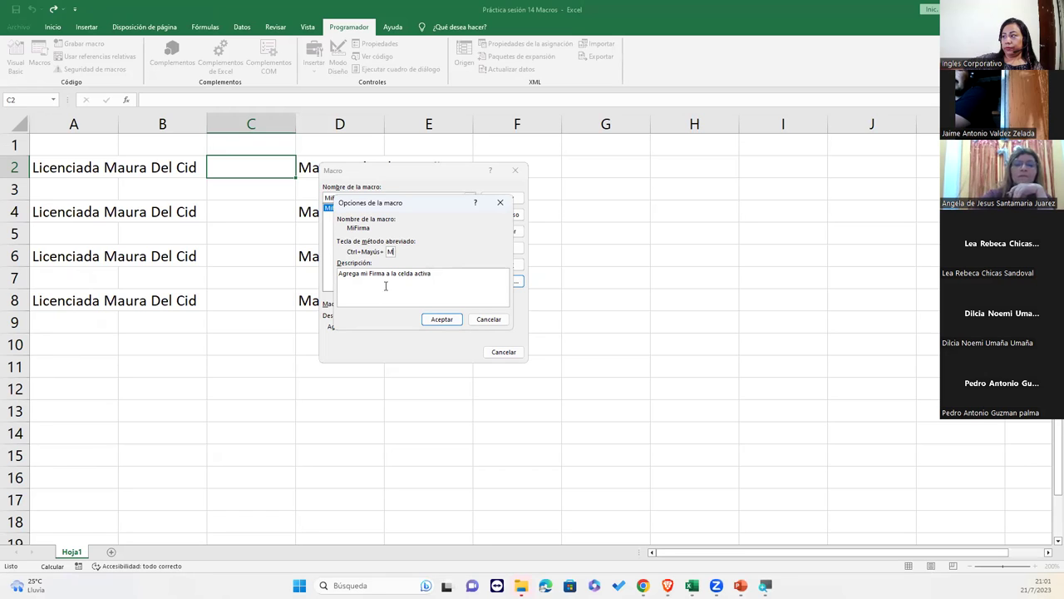
# Change the MiFirma macro's shortcut to Ctrl+C in its macro options and return to the sheet
pyautogui.press('BackSpace')
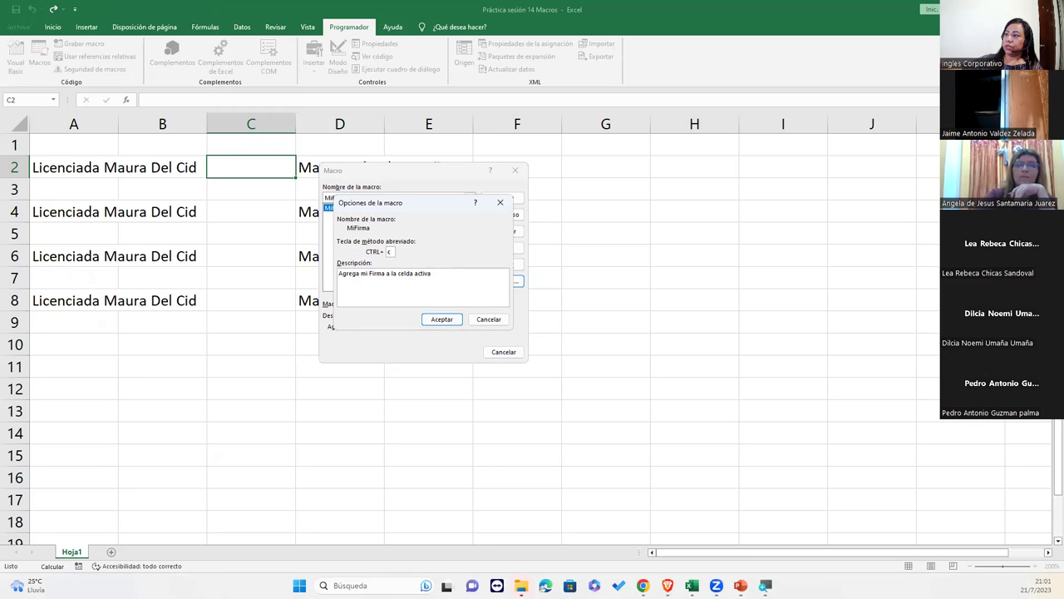
pyautogui.write('c')
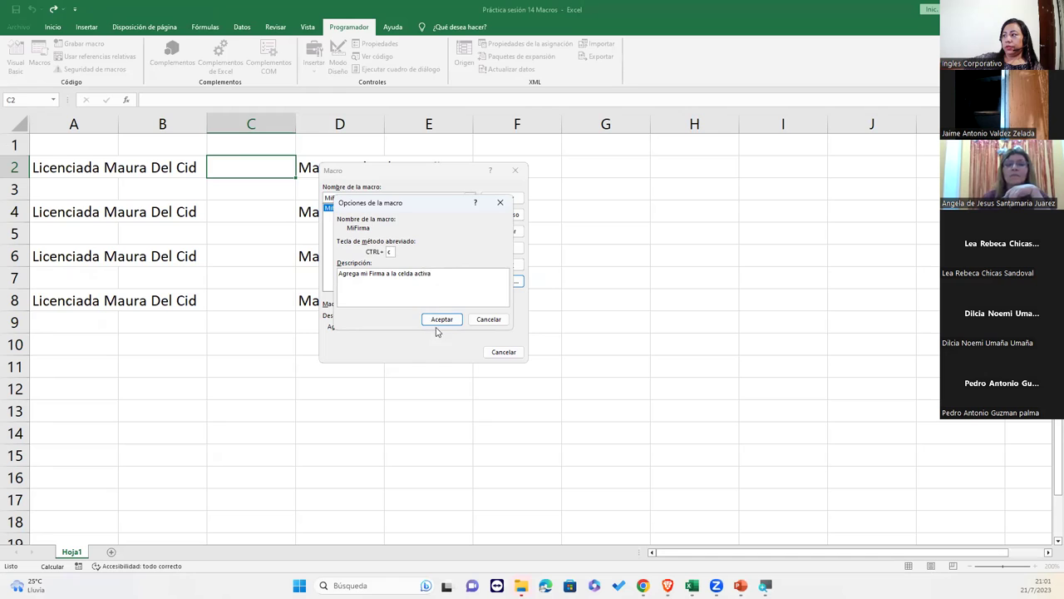
pyautogui.click(438, 320)
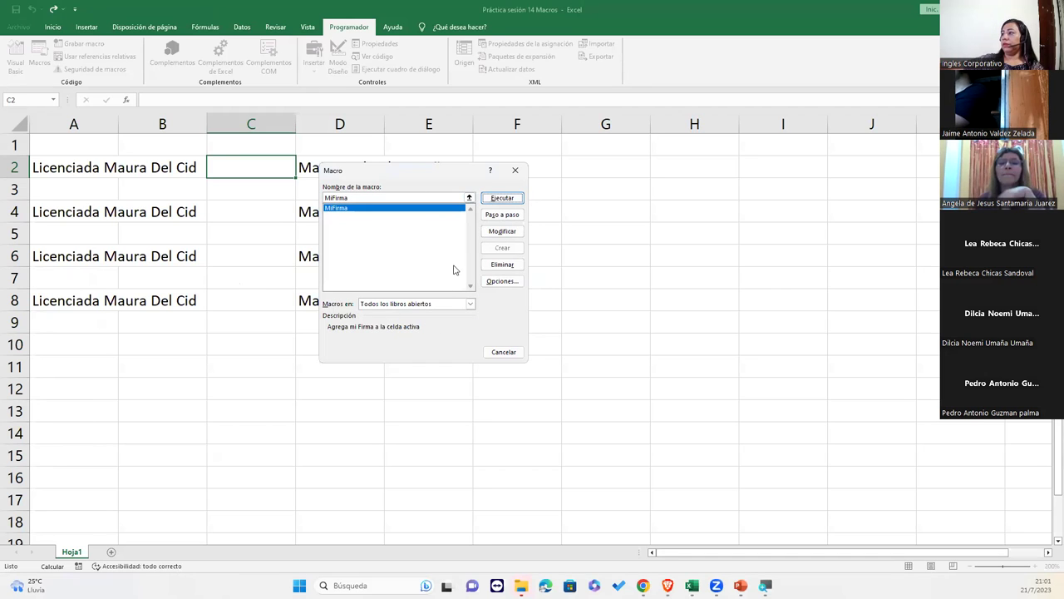
pyautogui.click(515, 170)
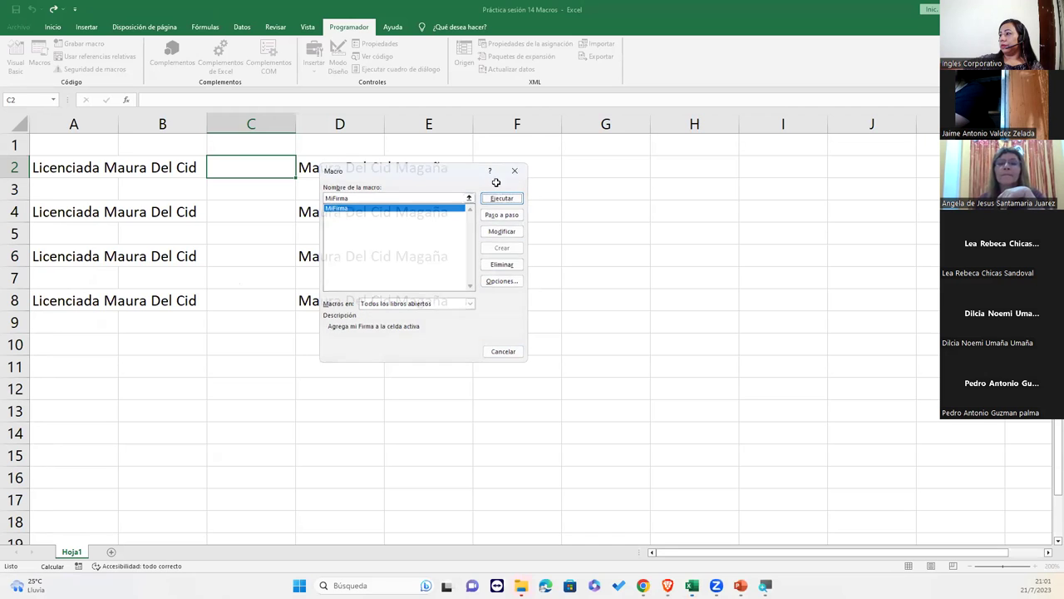
# Test the reassigned MiFirma shortcut by inserting the signature in cell C9, and check the Copy command's standard shortcut
pyautogui.click(250, 256)
pyautogui.click(270, 301)
pyautogui.click(254, 327)
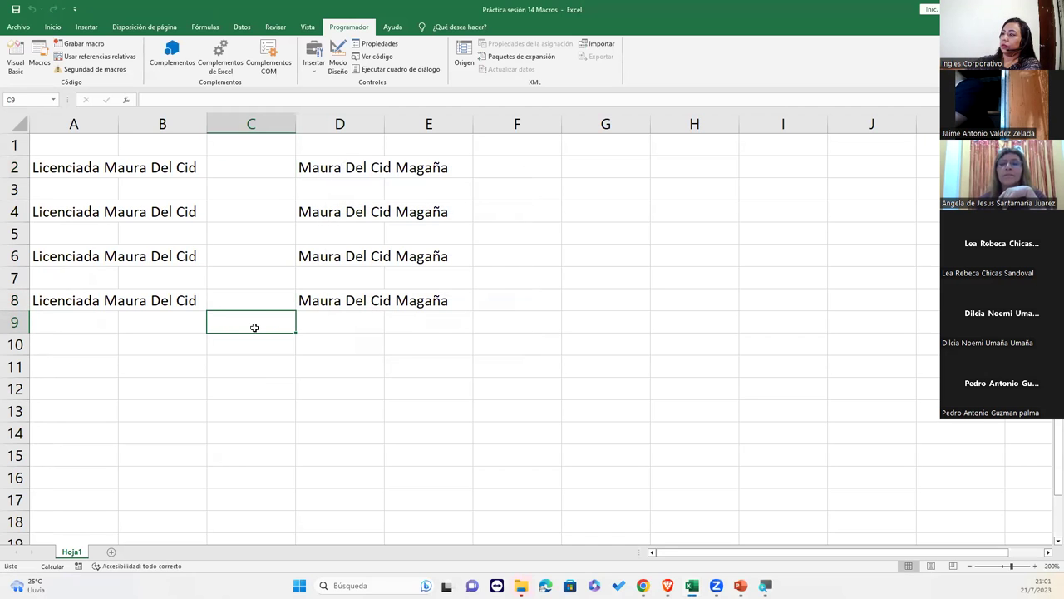
pyautogui.hotkey('ctrl', 'm')
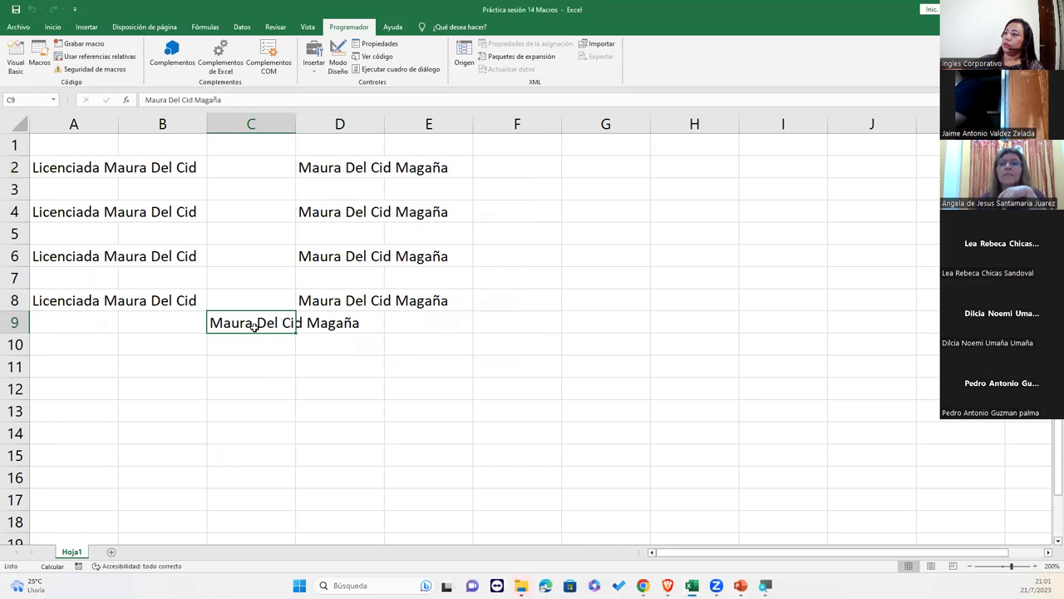
pyautogui.click(51, 28)
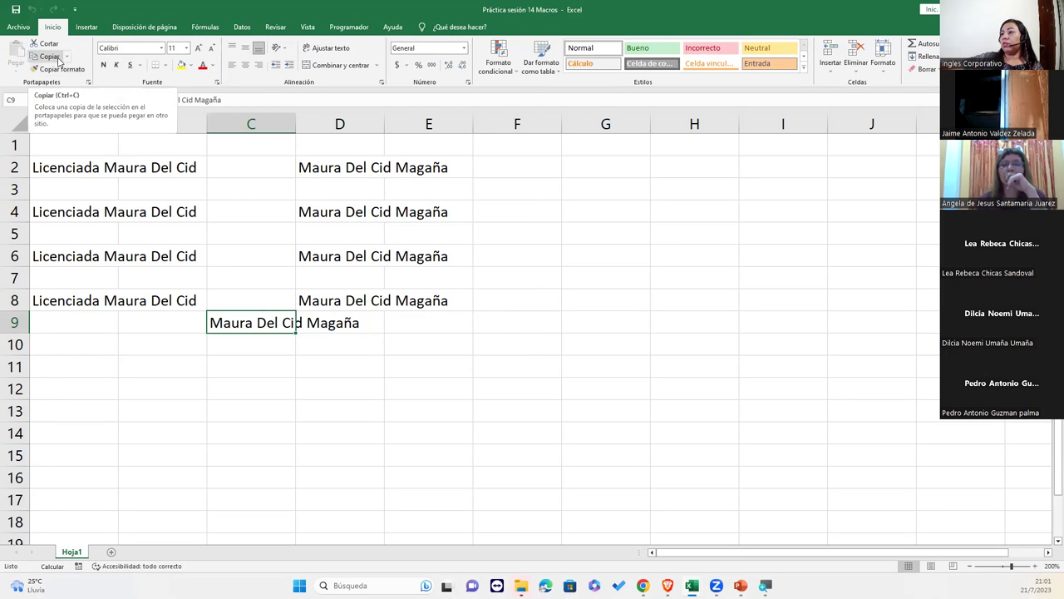
# Enter "hola" in cell A10 and try to copy it with the standard copy shortcut
pyautogui.click(179, 330)
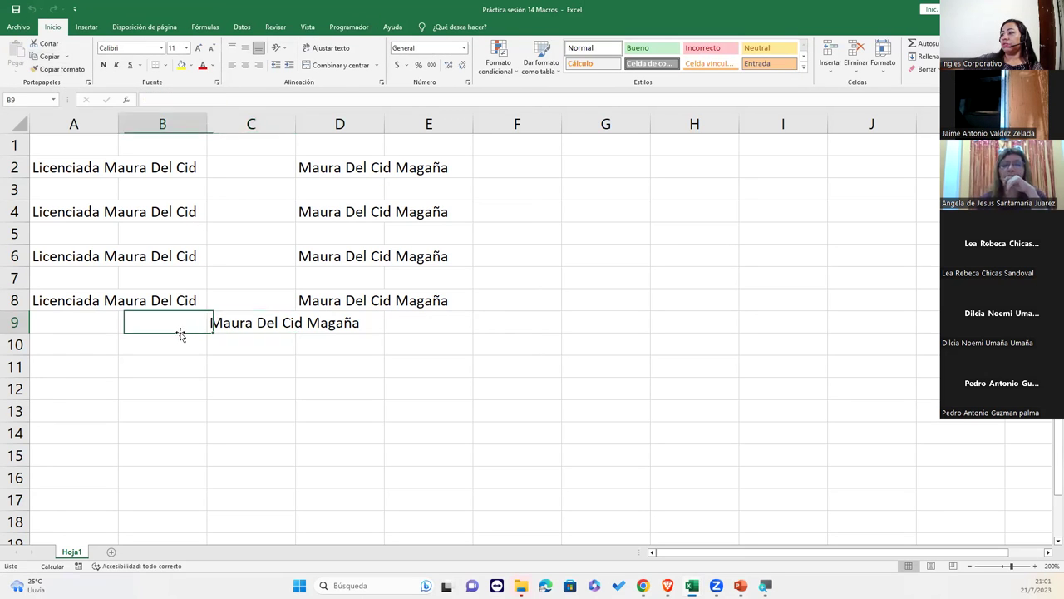
pyautogui.click(75, 314)
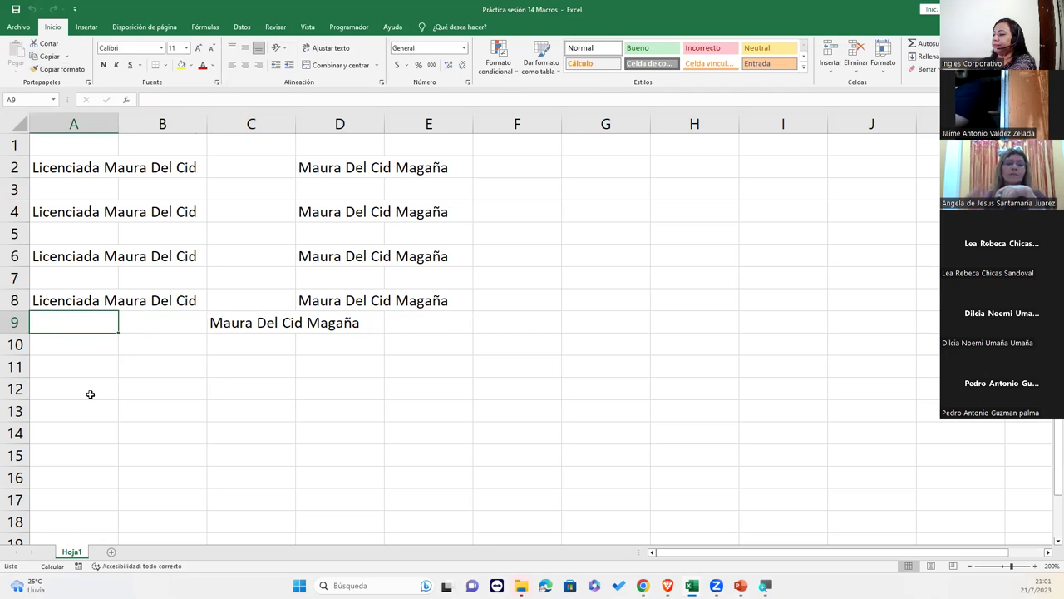
pyautogui.press('Down')
pyautogui.write('hola')
pyautogui.press('Return')
pyautogui.press('Up')
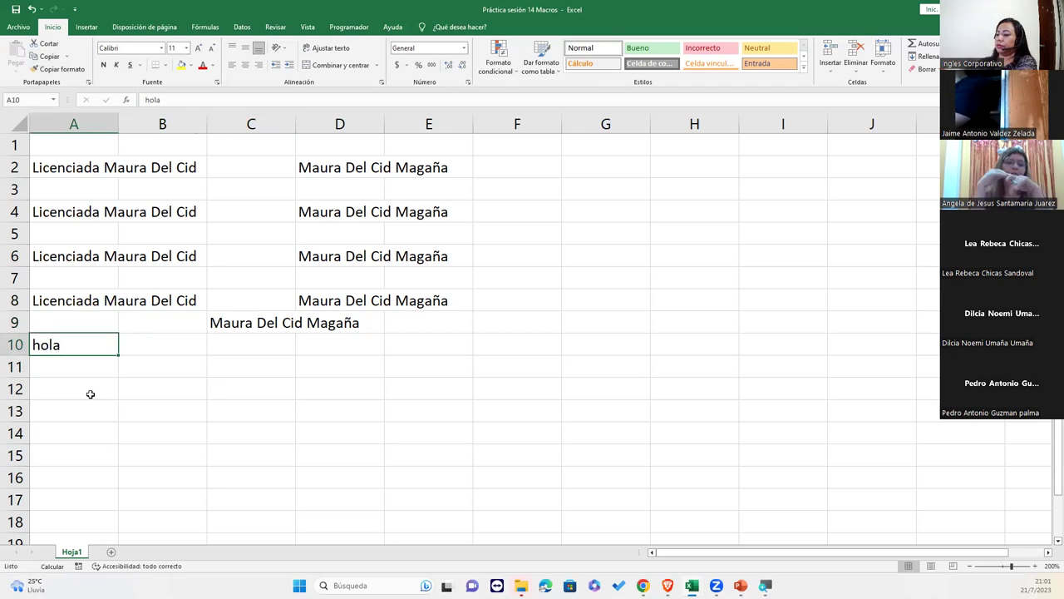
pyautogui.hotkey('ctrl', 'm')
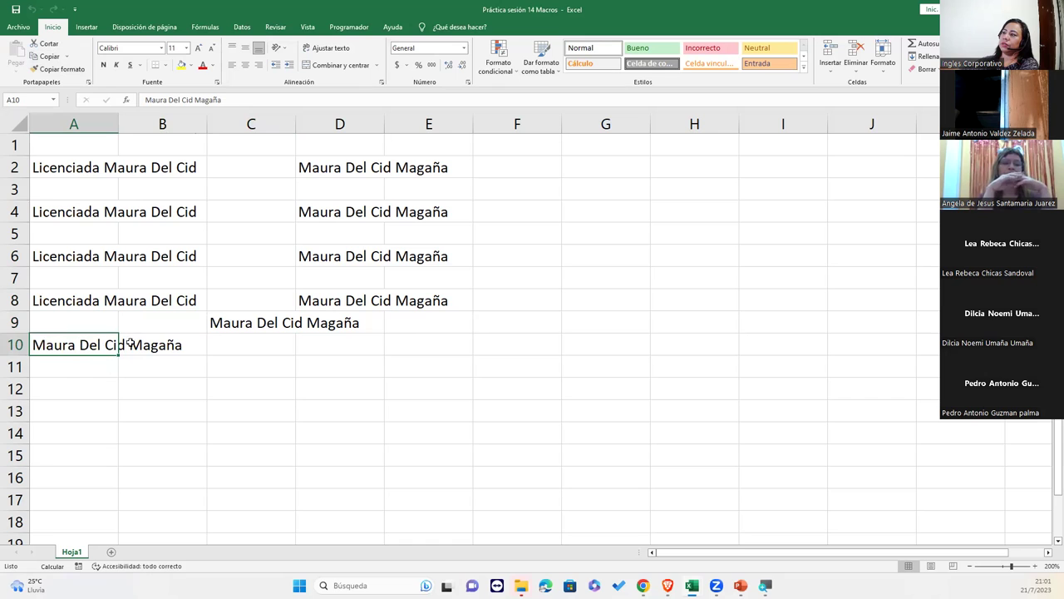
# Remove the signature from cell C9 and insert it in cell D10 by running the MiFirma macro
pyautogui.click(200, 339)
pyautogui.click(224, 325)
pyautogui.click(316, 348)
pyautogui.hotkey('ctrl', 'm')
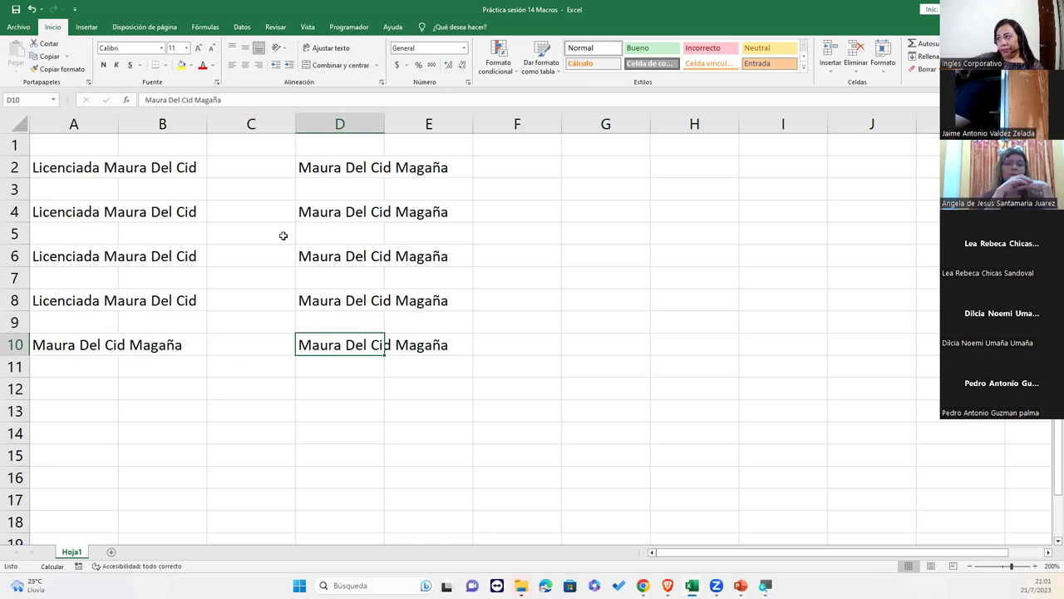
# Set the MiFirma macro's shortcut to Ctrl+Mayús+M in its macro options and return to the sheet
pyautogui.click(349, 27)
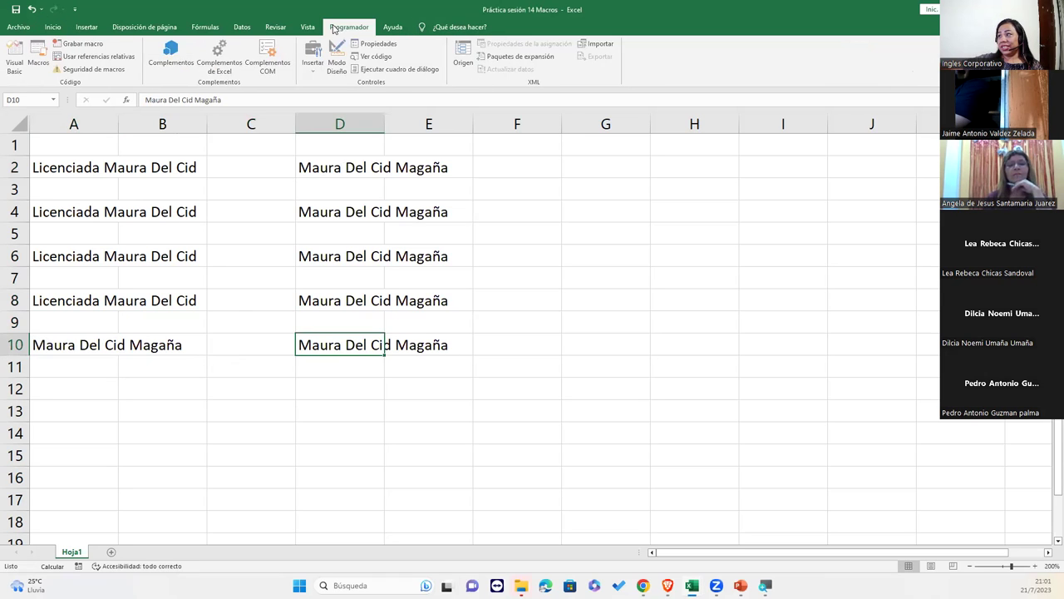
pyautogui.click(49, 60)
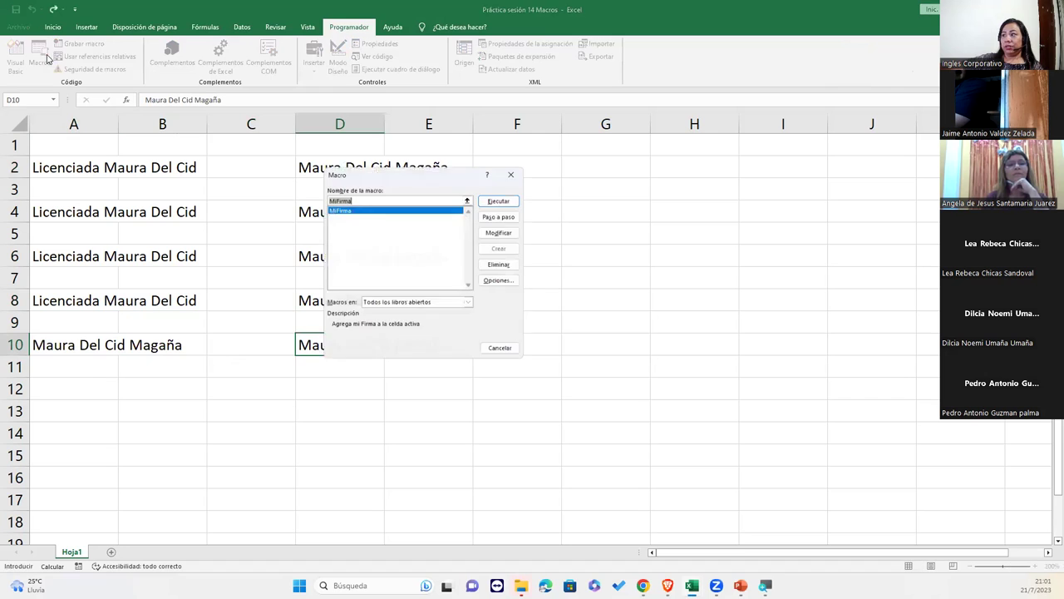
pyautogui.click(501, 281)
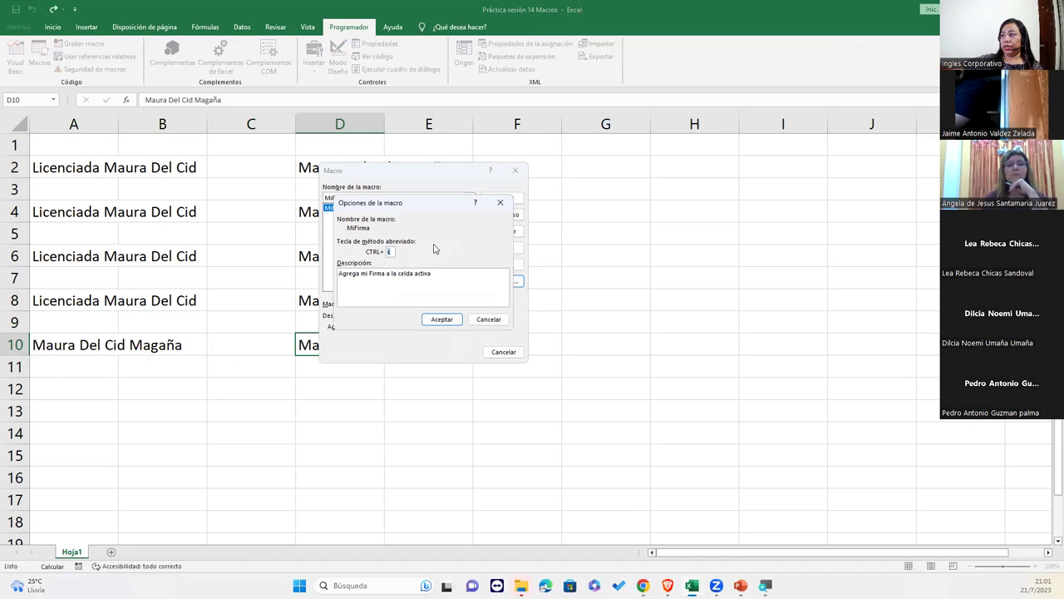
pyautogui.moveTo(414, 208); pyautogui.dragTo(418, 208)
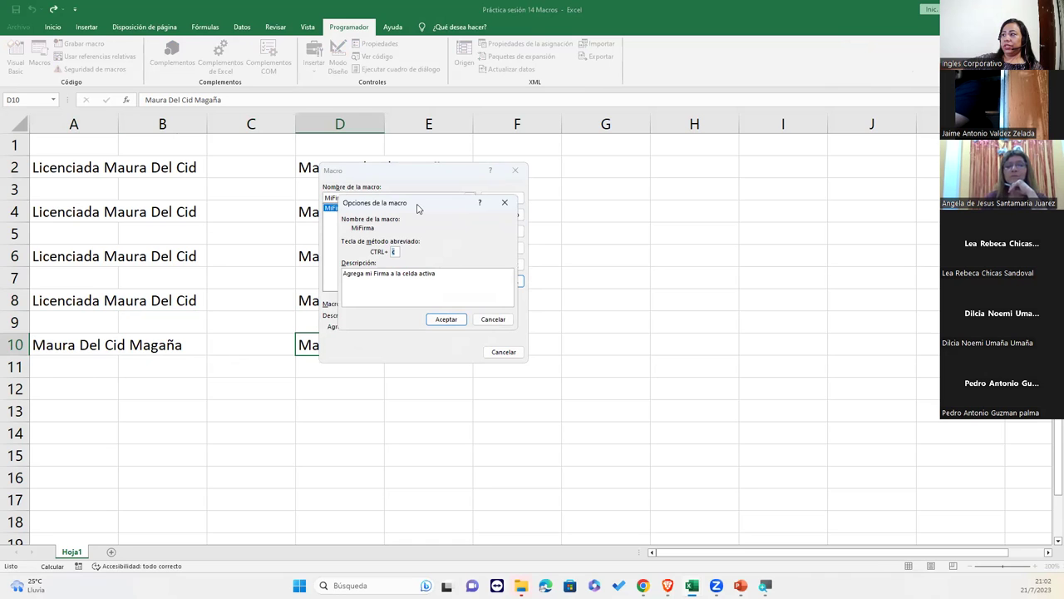
pyautogui.moveTo(418, 208); pyautogui.dragTo(353, 276)
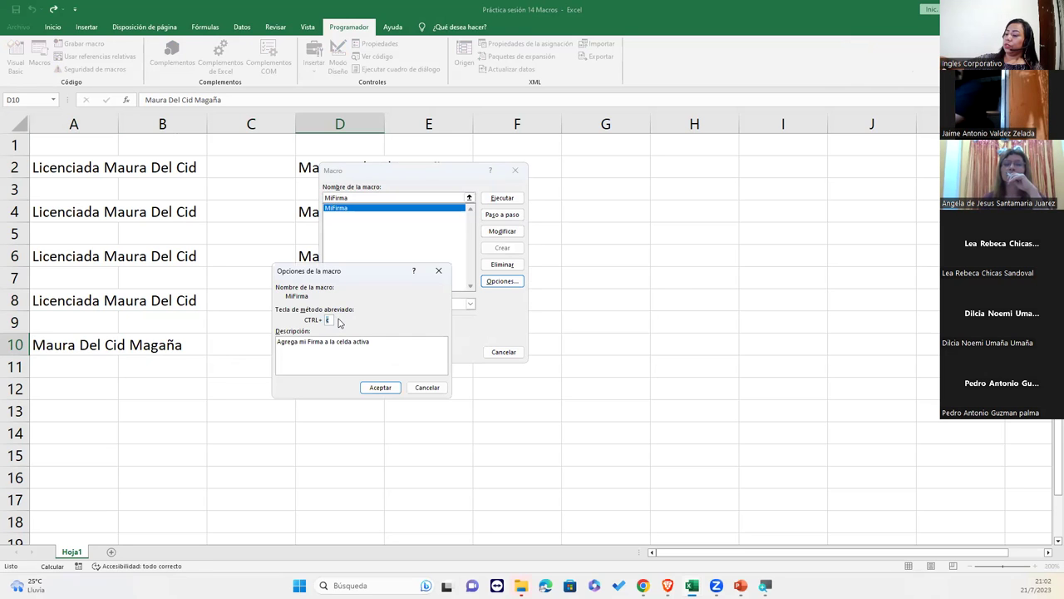
pyautogui.write('M')
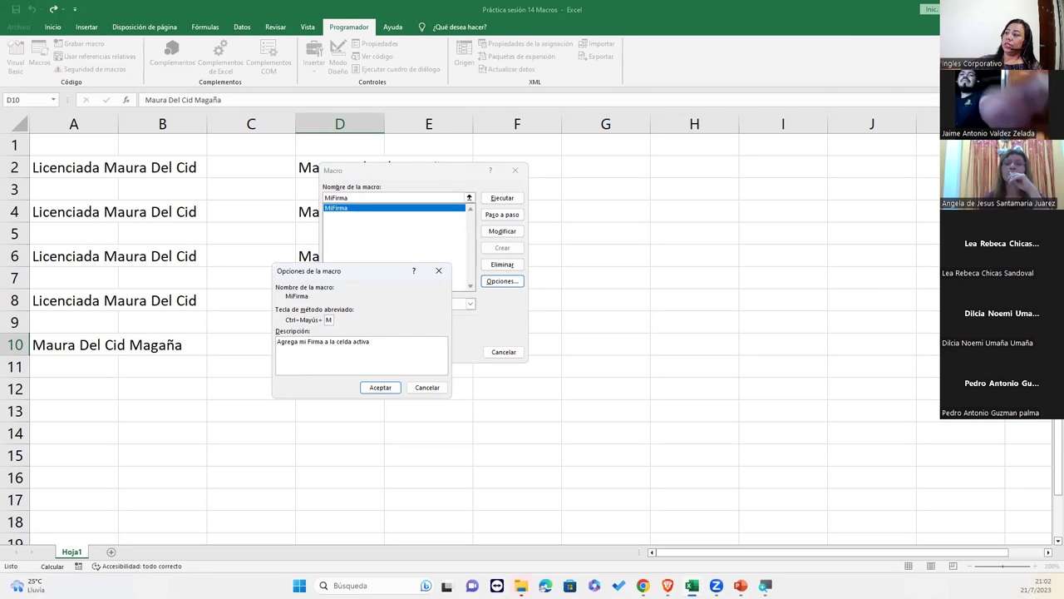
pyautogui.click(368, 387)
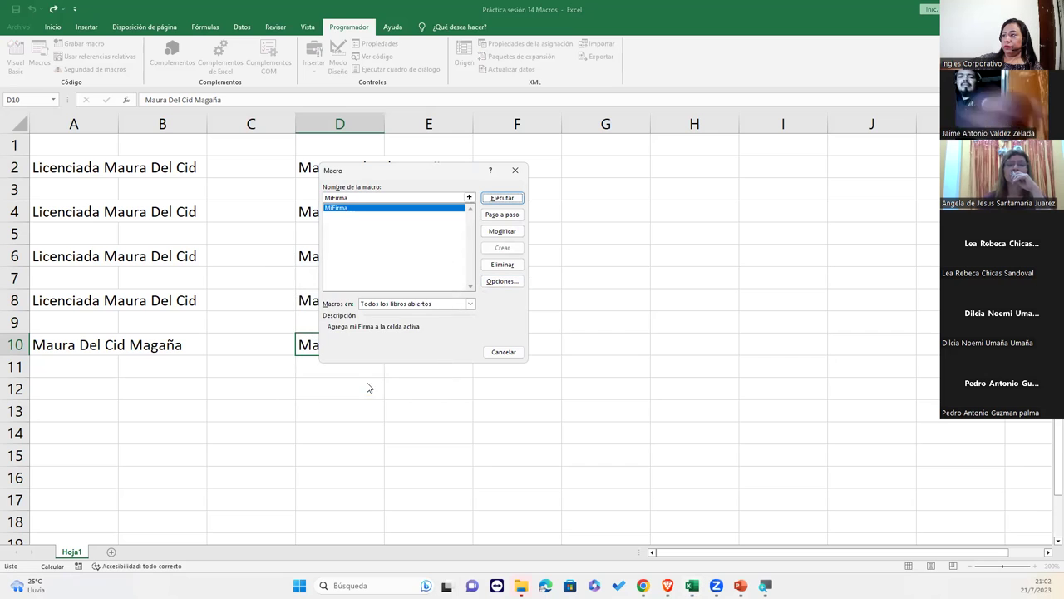
pyautogui.click(515, 169)
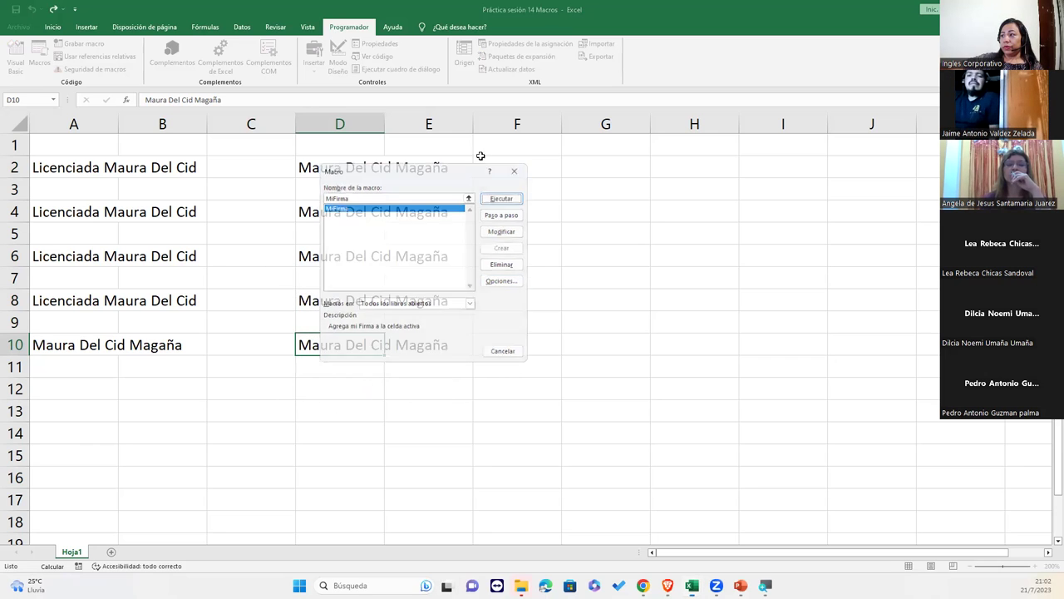
# Review the MiFirma macro's assigned shortcut and description in its macro options
pyautogui.click(53, 27)
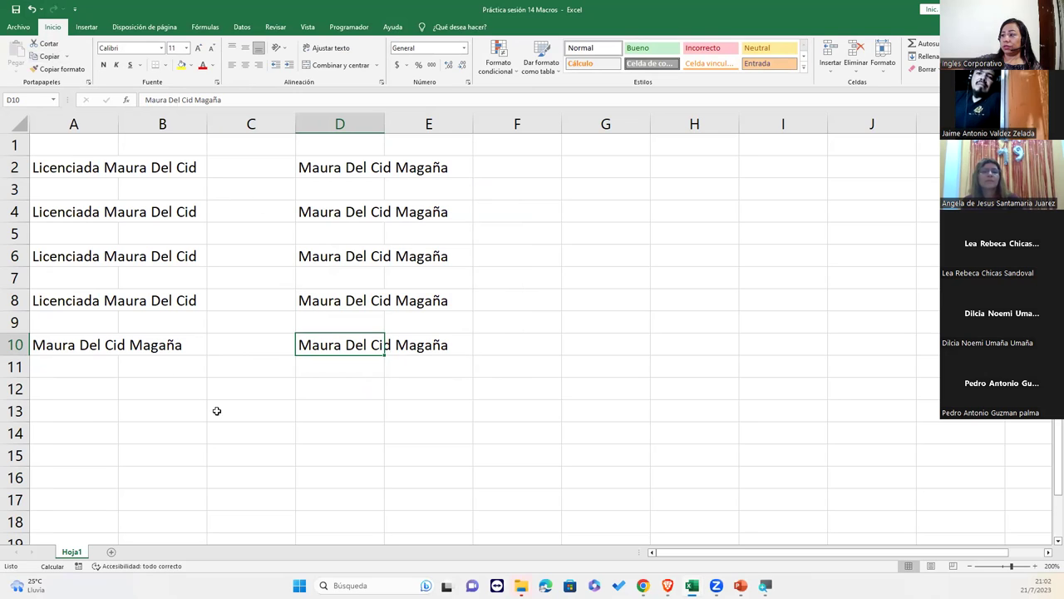
pyautogui.click(323, 361)
pyautogui.click(306, 385)
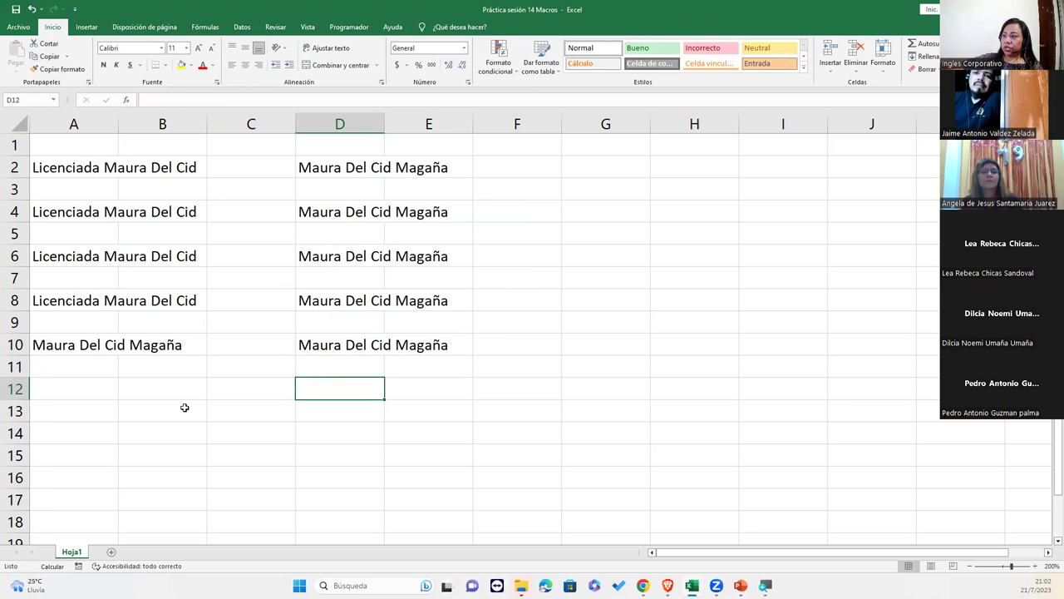
pyautogui.click(80, 379)
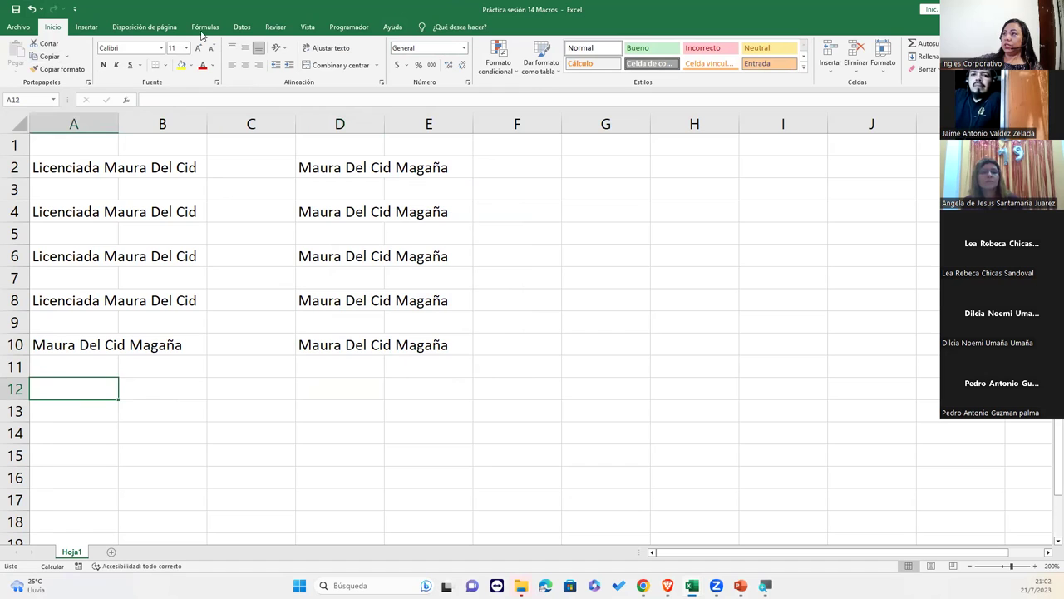
pyautogui.click(349, 27)
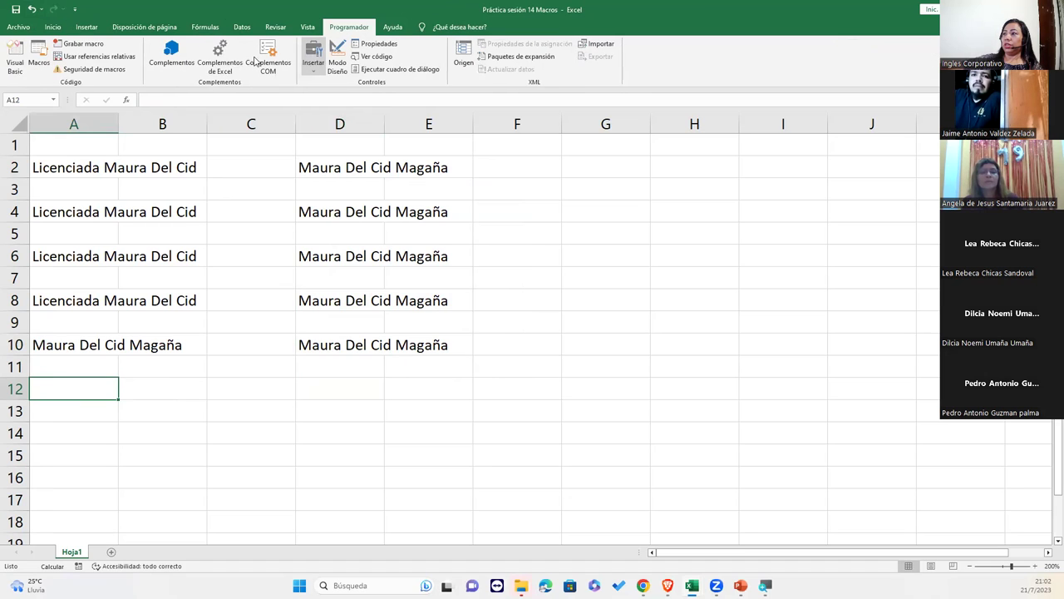
pyautogui.click(42, 55)
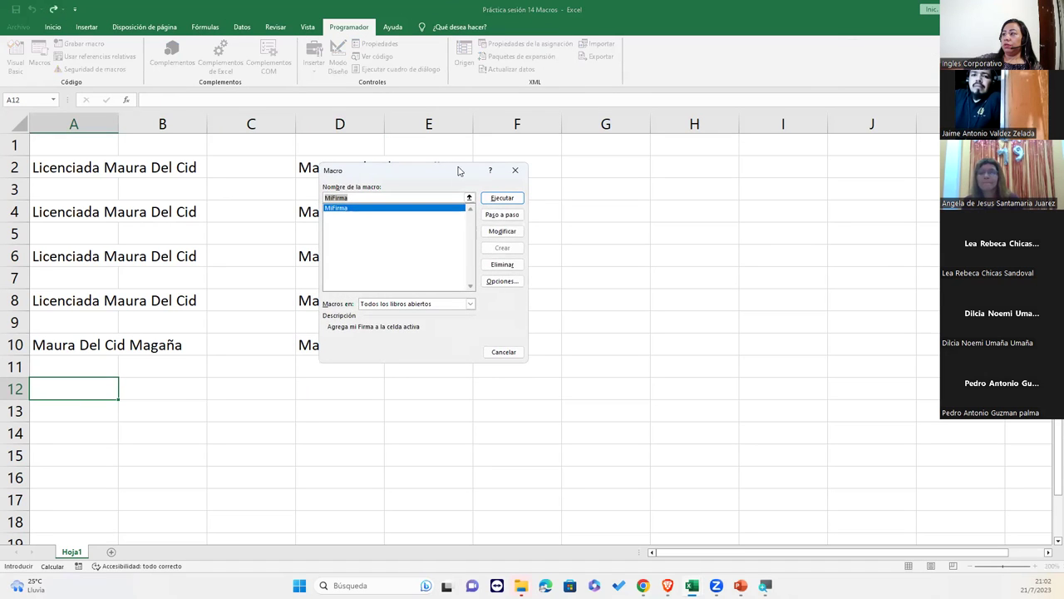
pyautogui.click(502, 281)
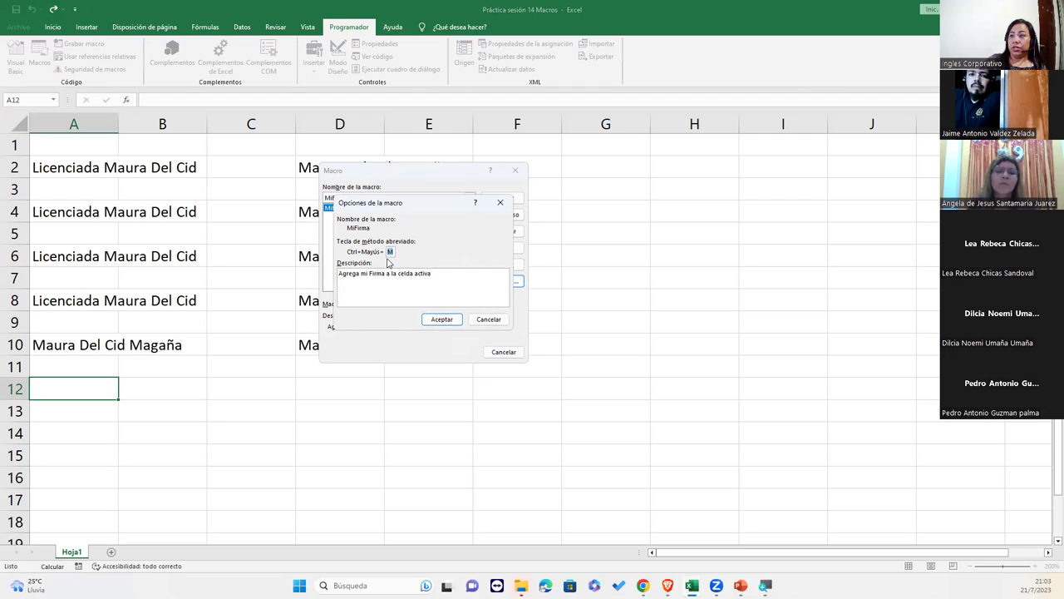
pyautogui.click(440, 318)
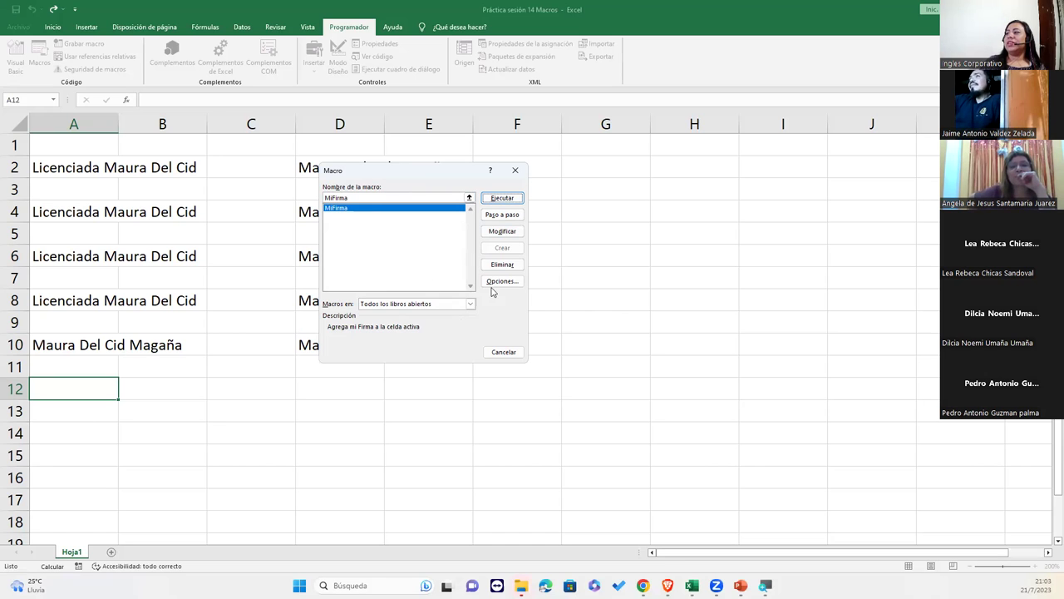
pyautogui.click(521, 179)
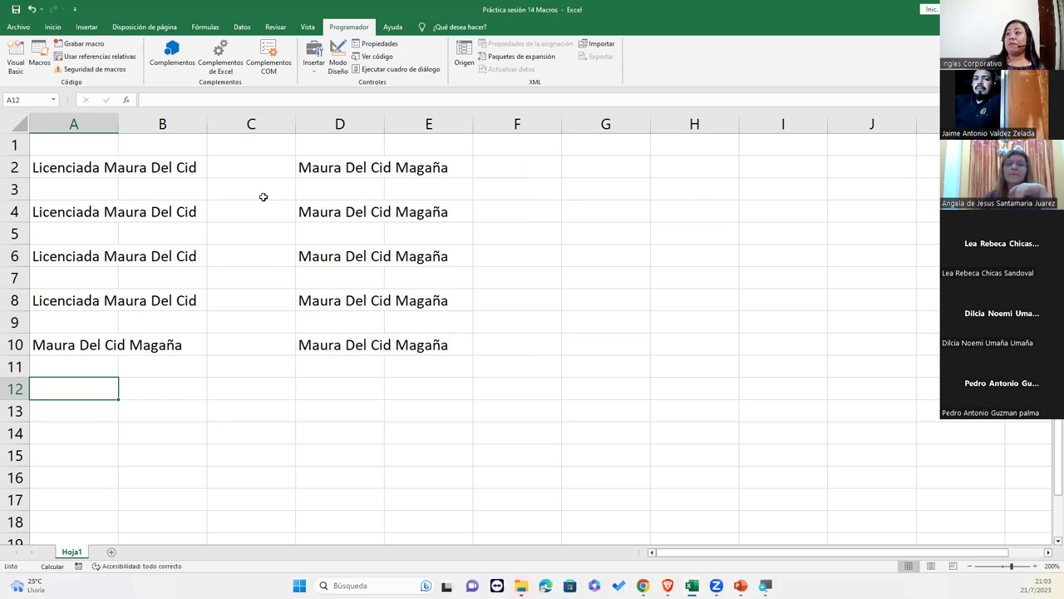
# Switch to the PowerPoint presentation and advance to the "Cierre y conclusiones" slide
pyautogui.click(53, 26)
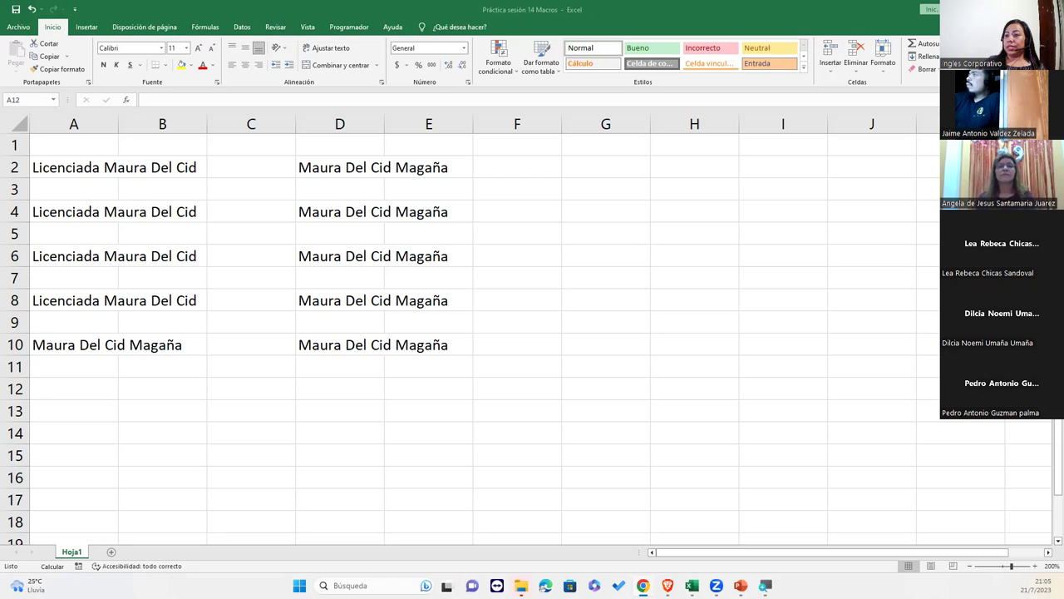
pyautogui.hotkey('alt', 'Tab')
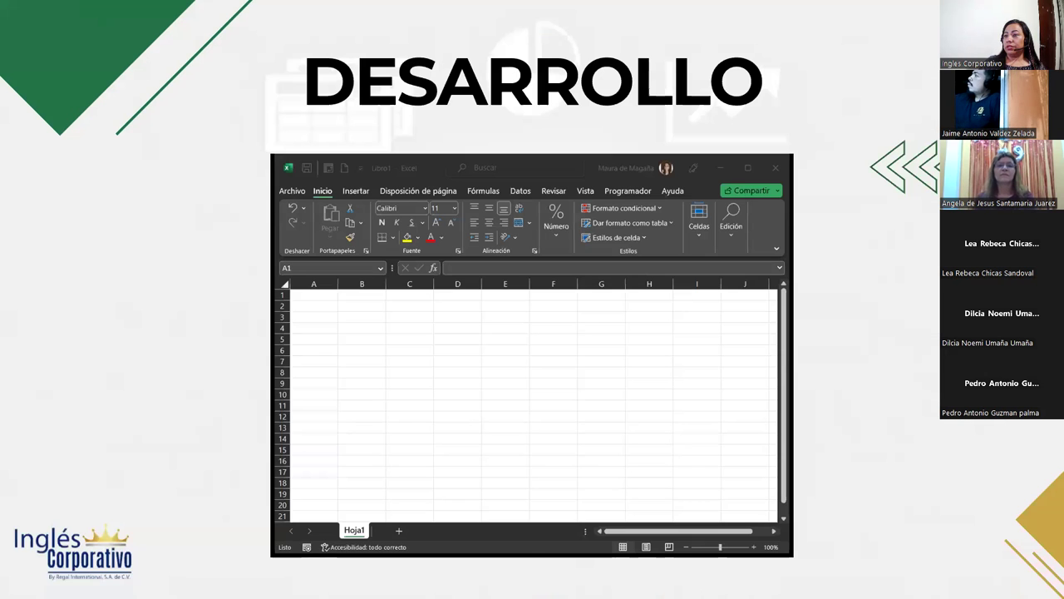
pyautogui.click(809, 440)
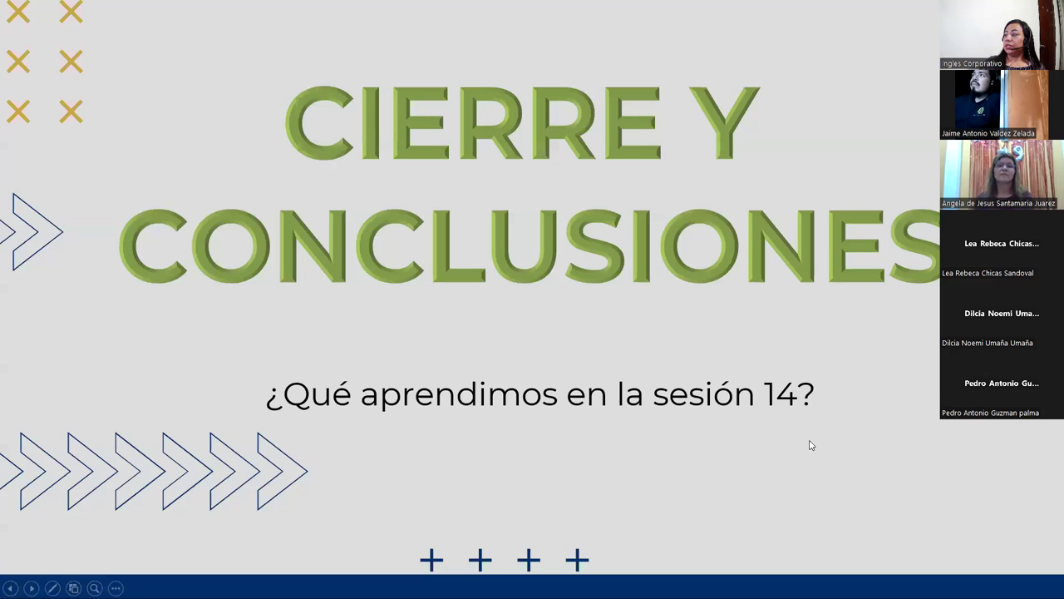